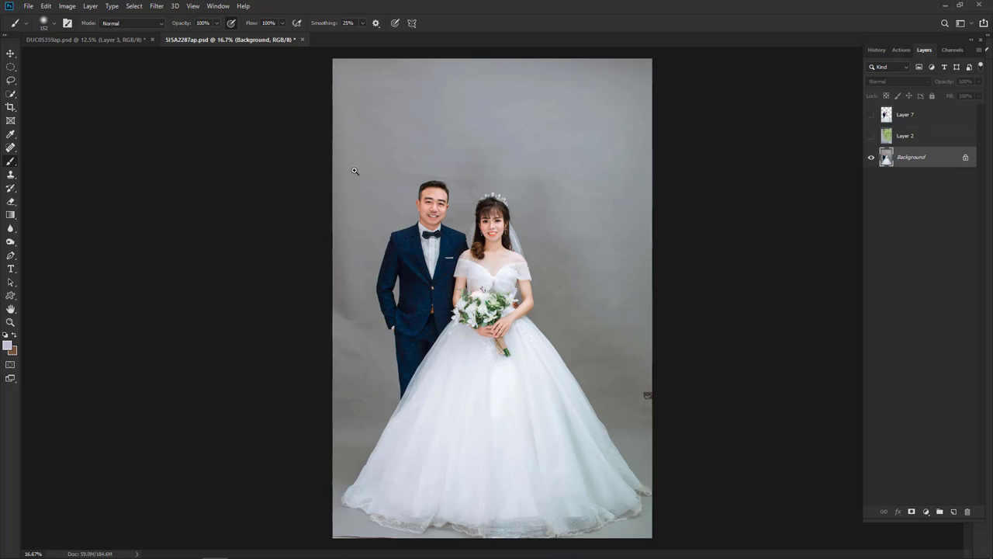
Inspect the groom's hairline and bride's crown up close with the Move tool, then zoom out.
left_click_drag(444, 213, 622, 315)
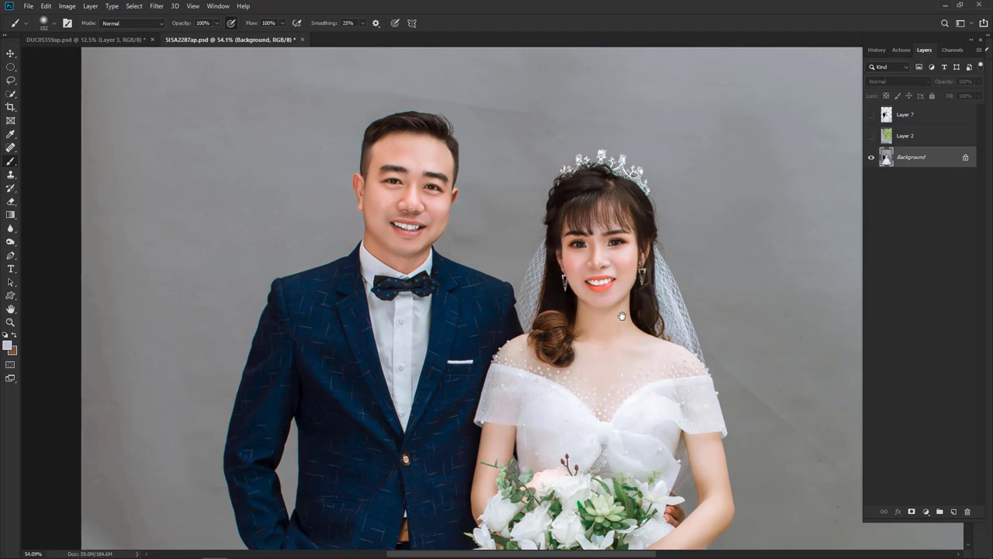
left_click_drag(361, 88, 475, 116)
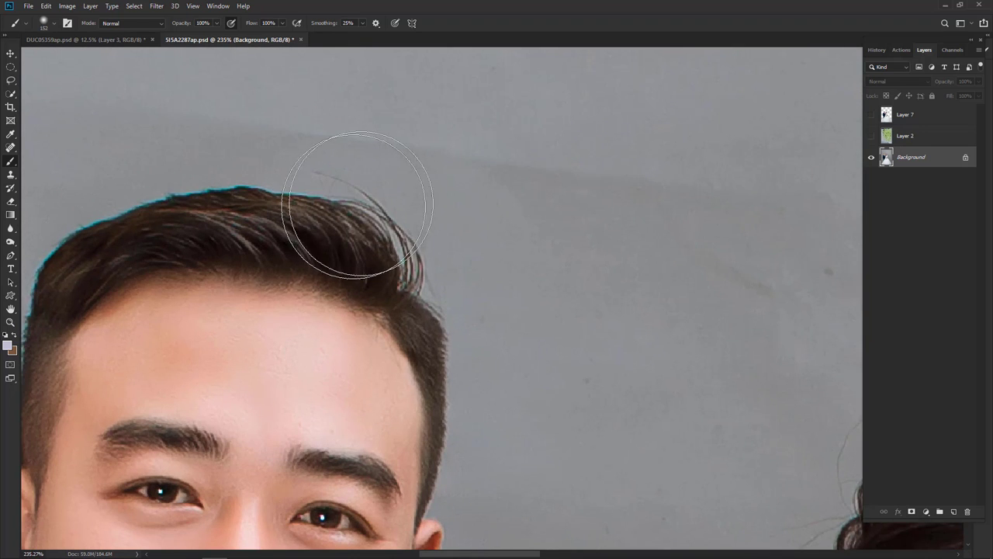
key("v")
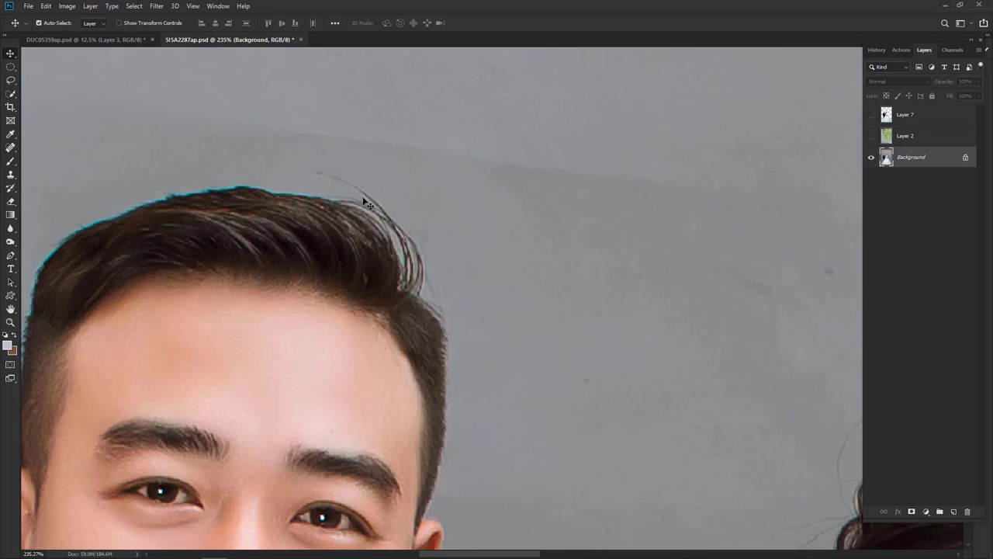
mouse_move(603, 392)
left_mouse_down()
mouse_move(588, 316)
mouse_move(476, 222)
left_mouse_up()
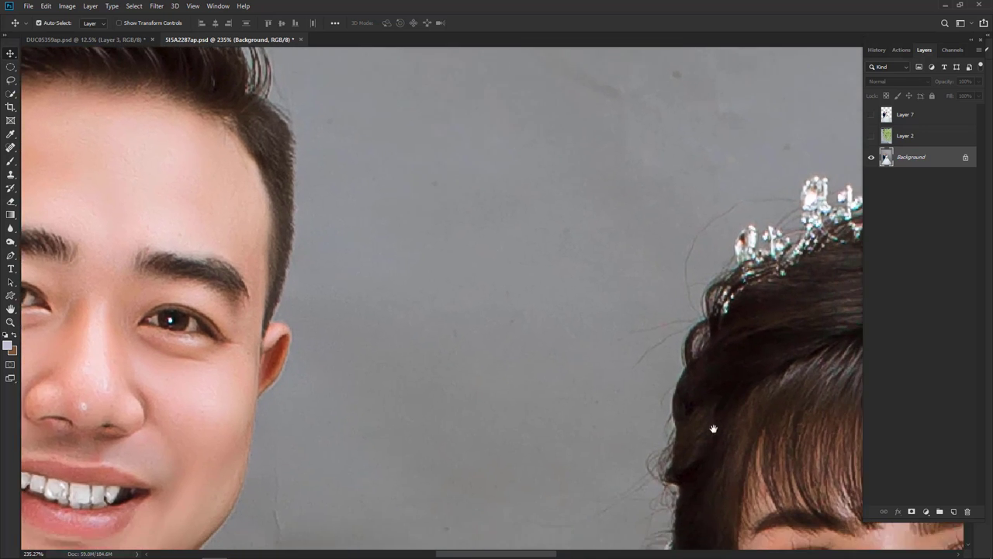
left_click_drag(714, 421, 538, 293)
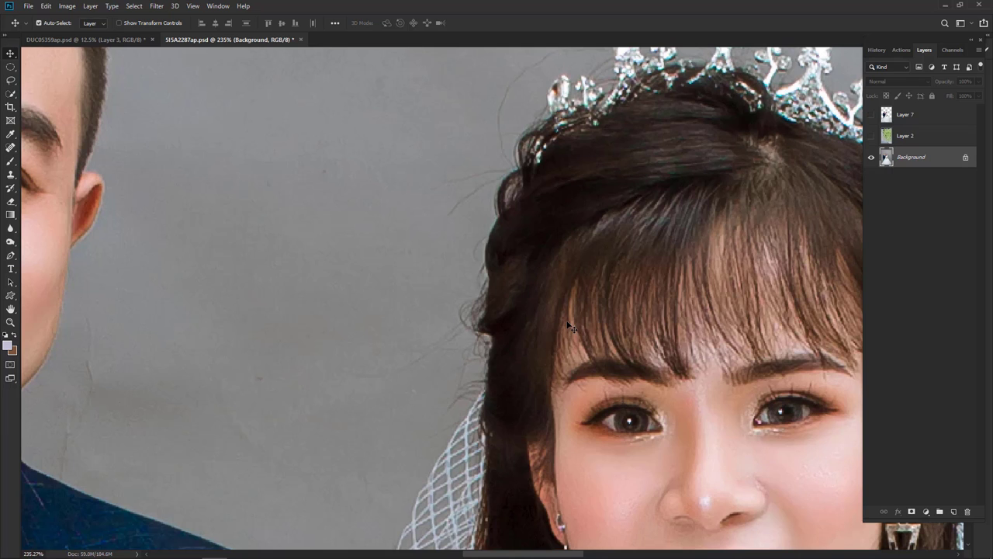
scroll(604, 417, "down", 5)
key("ctrl+minus")
key("ctrl+minus")
key("ctrl+minus")
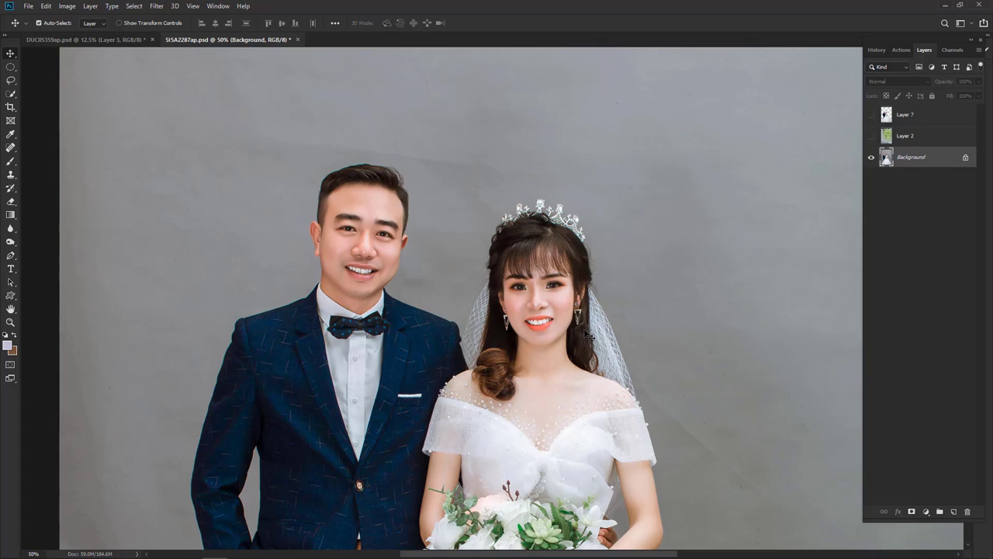
scroll(547, 330, "down", 2)
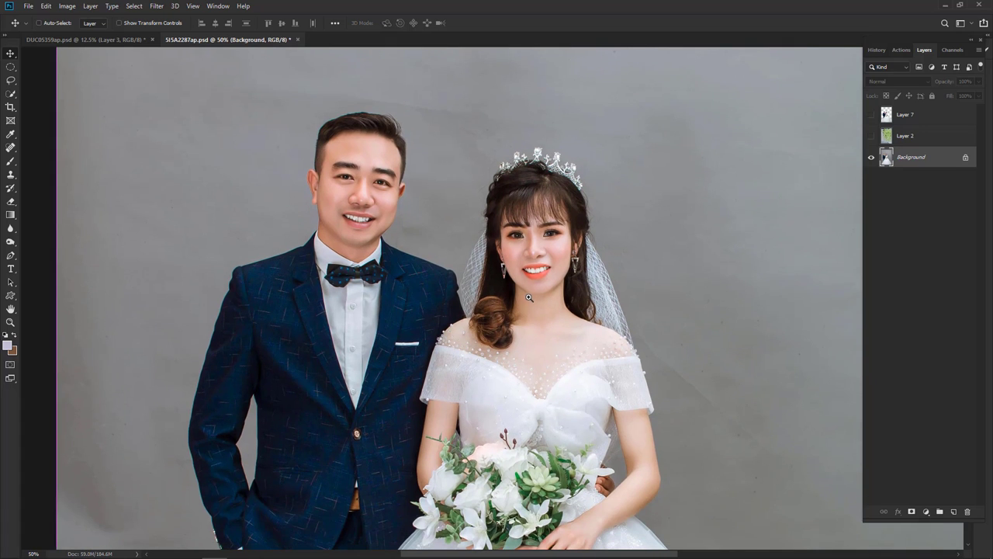
left_click(529, 300, "ctrl")
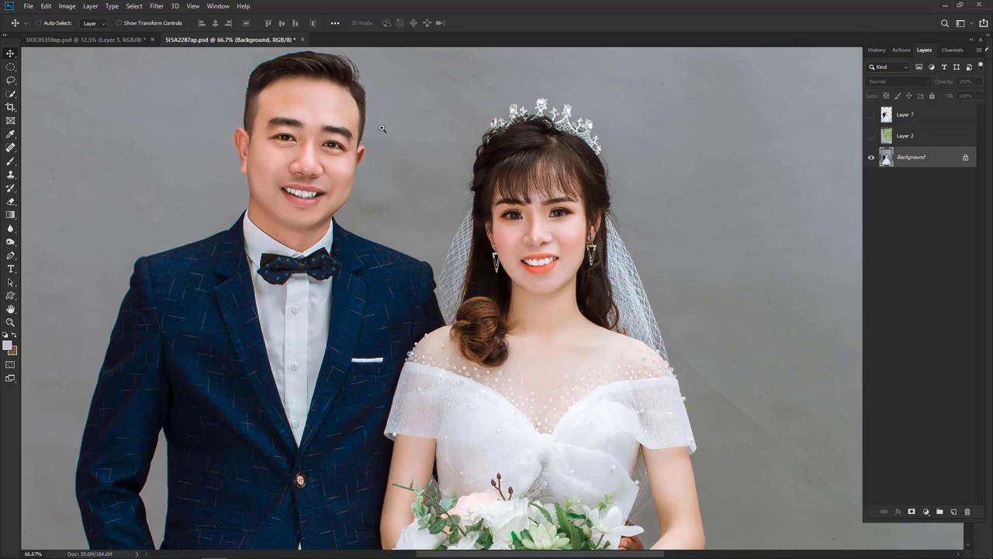
left_click_drag(563, 165, 661, 329)
key("ctrl+minus")
key("ctrl+minus")
key("ctrl+minus")
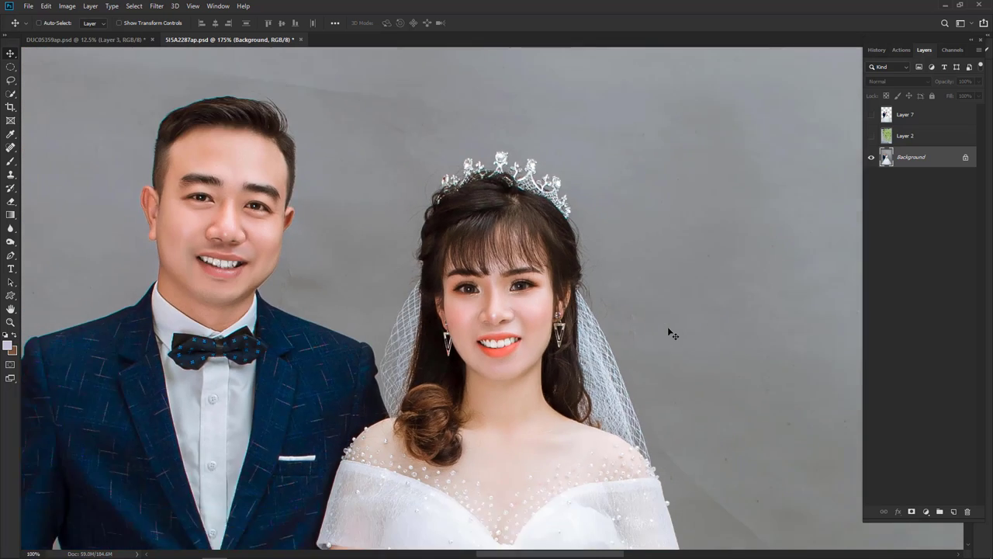
left_click_drag(205, 138, 486, 228)
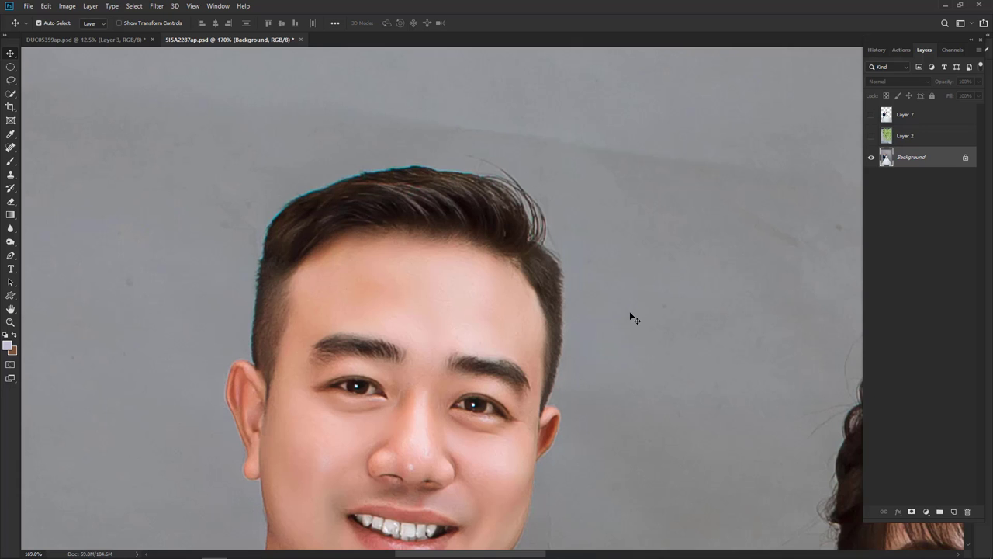
key("ctrl+minus")
key("ctrl+minus")
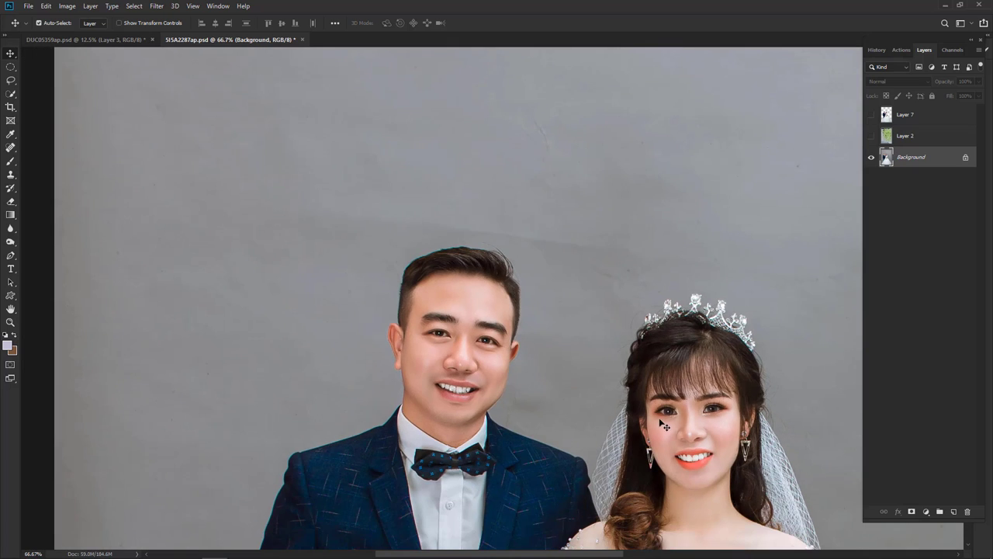
scroll(667, 363, "up", 3)
scroll(447, 275, "up", 2)
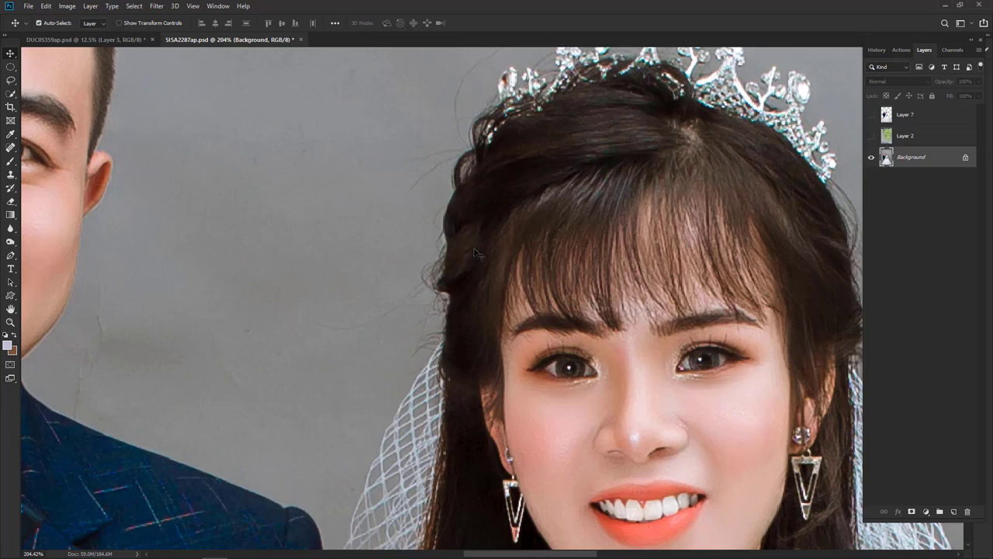
left_click_drag(476, 253, 524, 271)
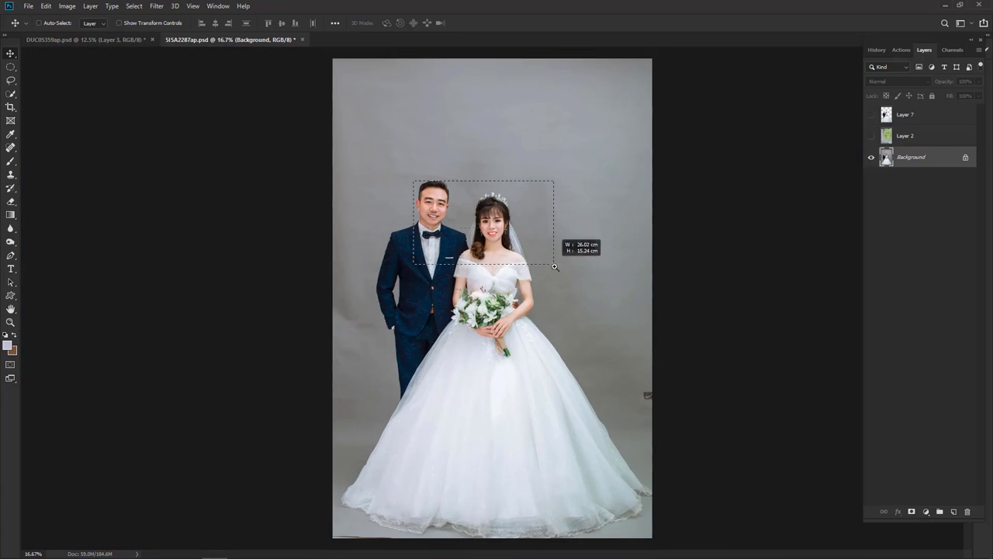
scroll(440, 194, "up", 3)
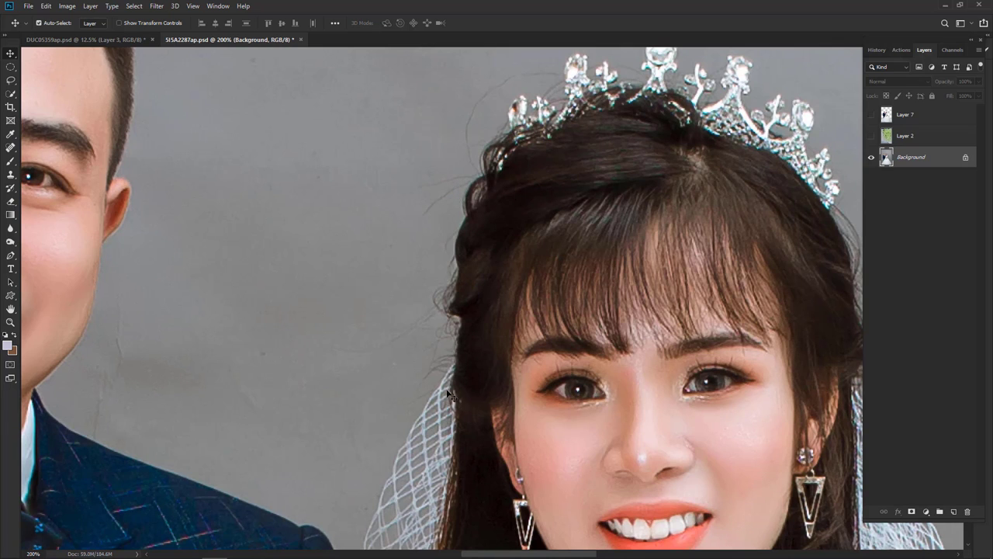
scroll(621, 434, "down", 5)
scroll(683, 412, "right", 5)
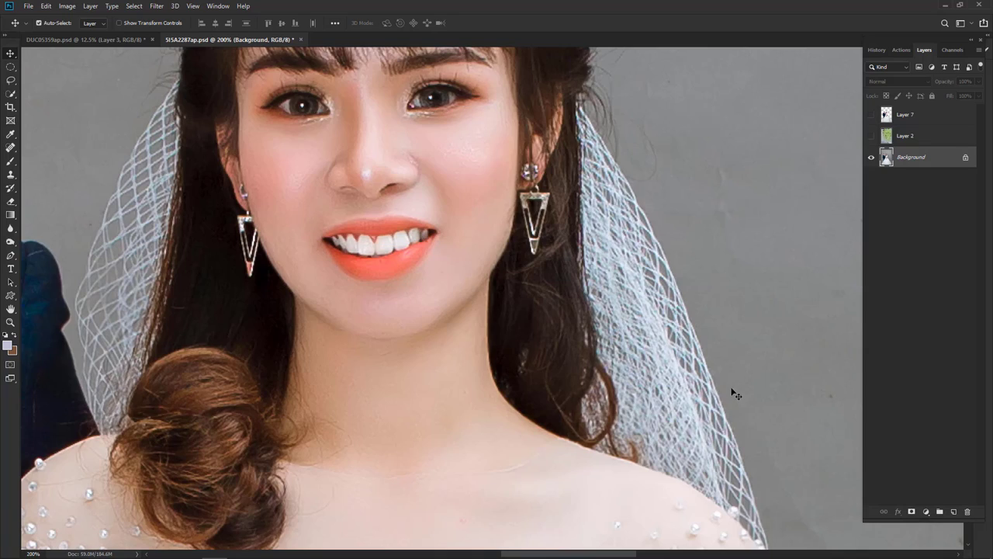
scroll(735, 393, "down", 3)
scroll(735, 394, "down", 3)
scroll(539, 310, "up", 3)
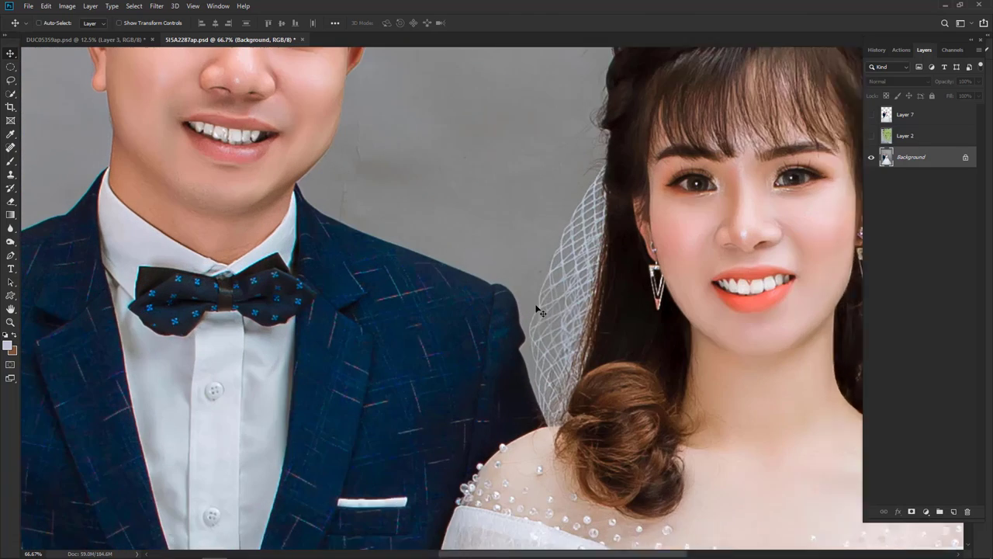
left_click_drag(692, 393, 259, 312)
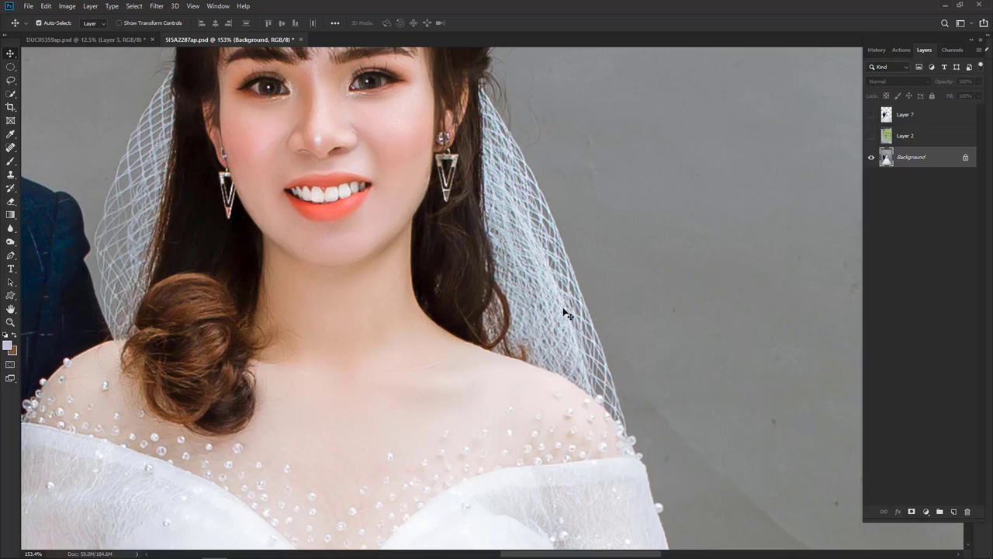
key("ctrl+0")
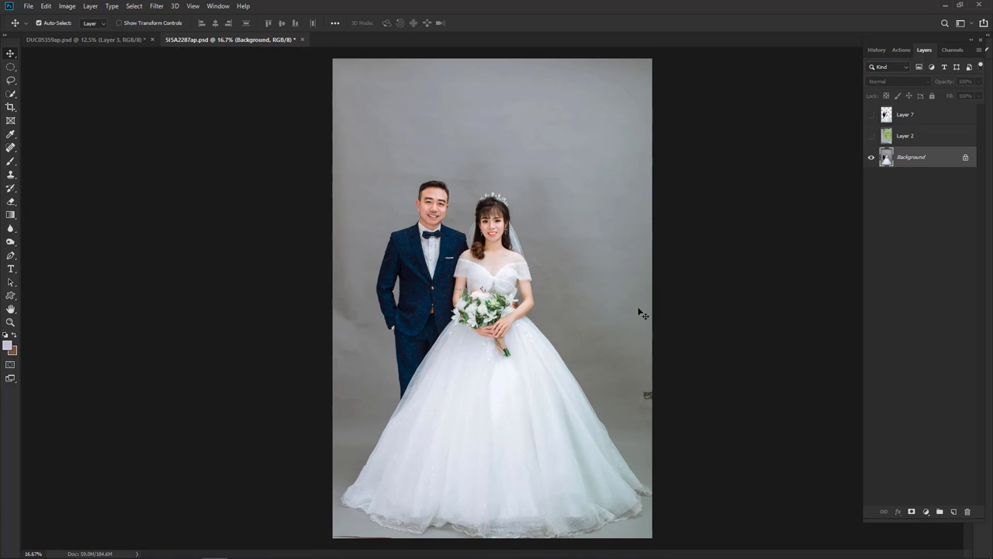
scroll(567, 285, "up", 5)
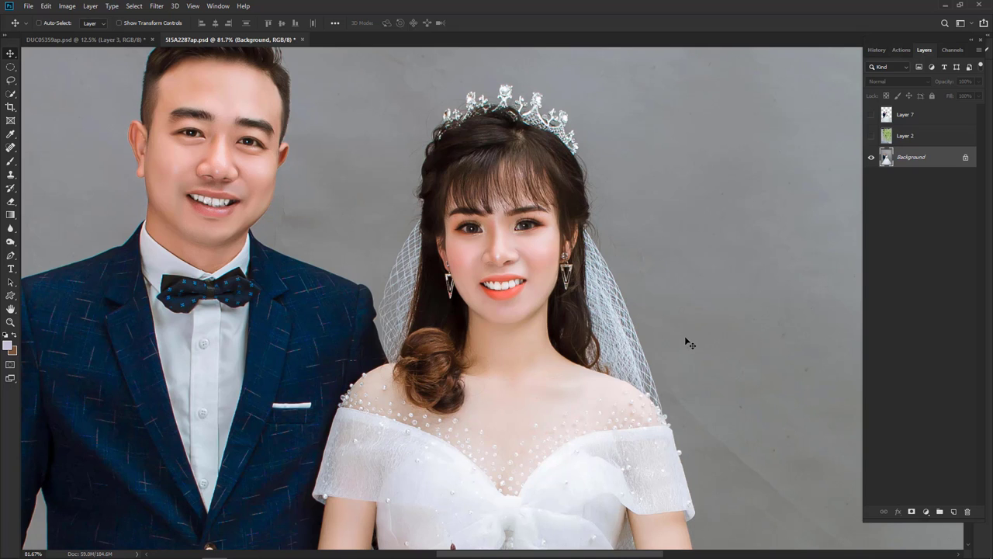
key("ctrl+minus")
key("ctrl+minus")
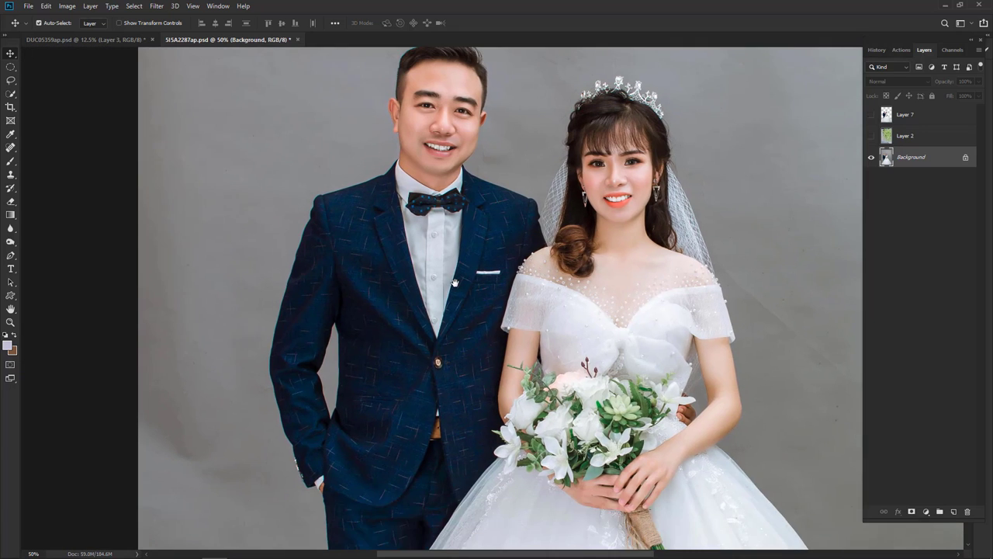
left_click_drag(335, 374, 416, 342)
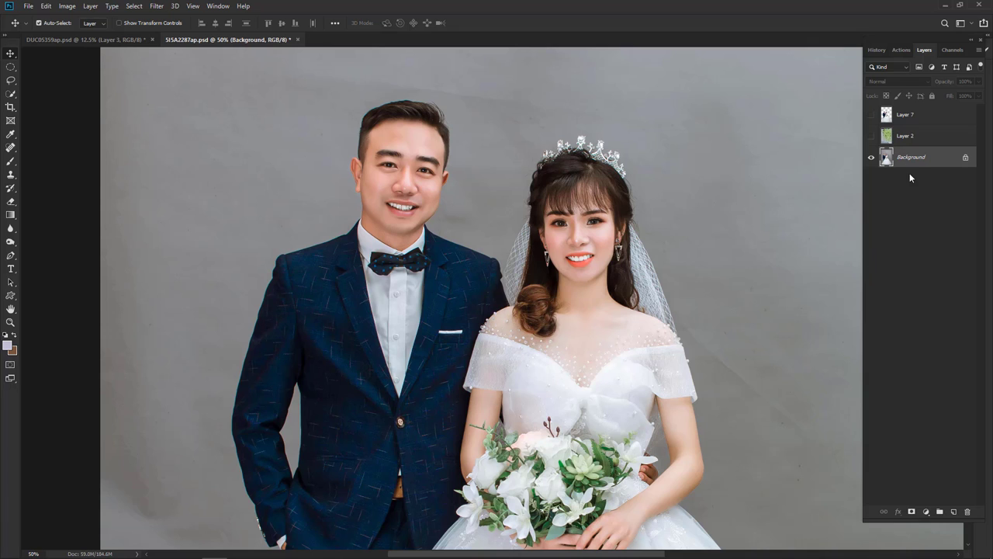
key("ctrl+minus")
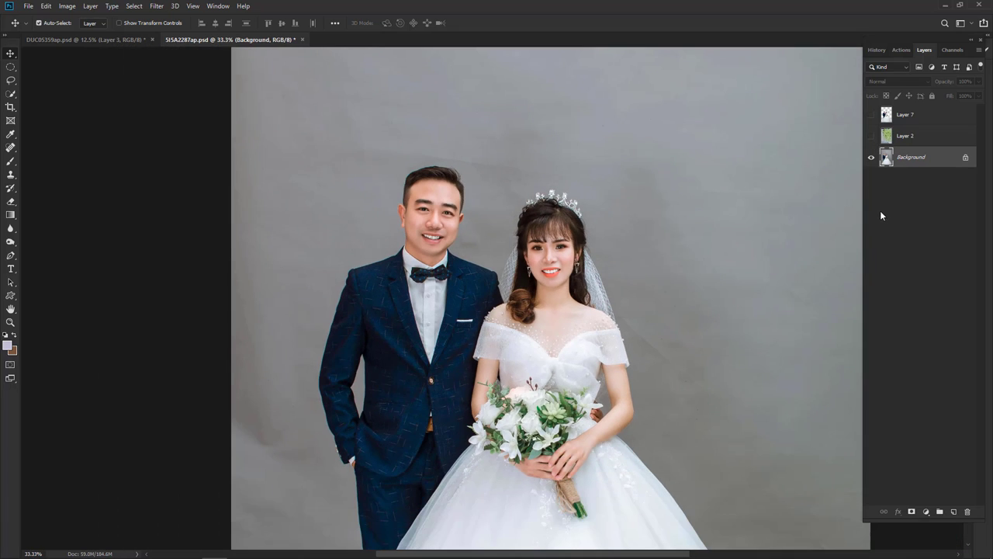
left_click(872, 158)
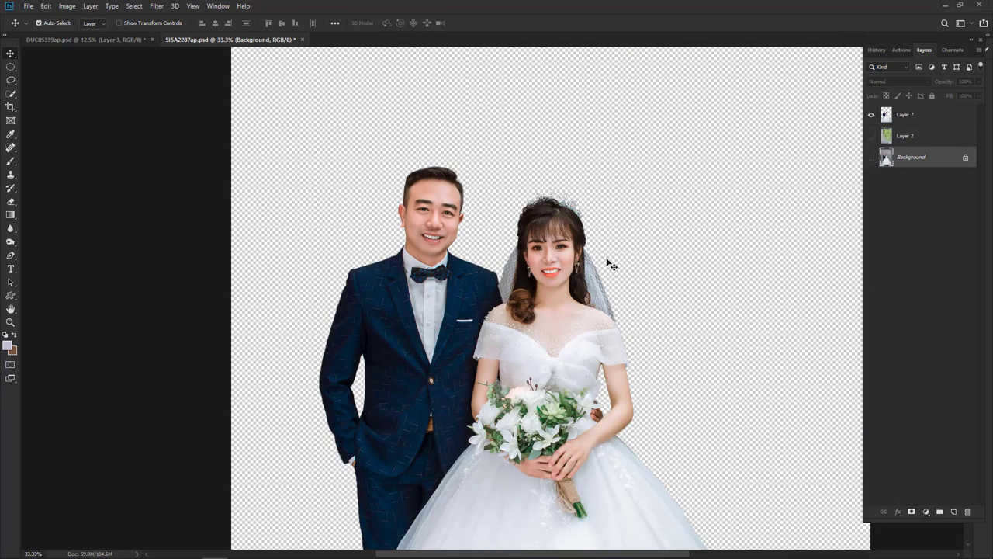
scroll(555, 310, "up", 3)
scroll(556, 311, "down", 1)
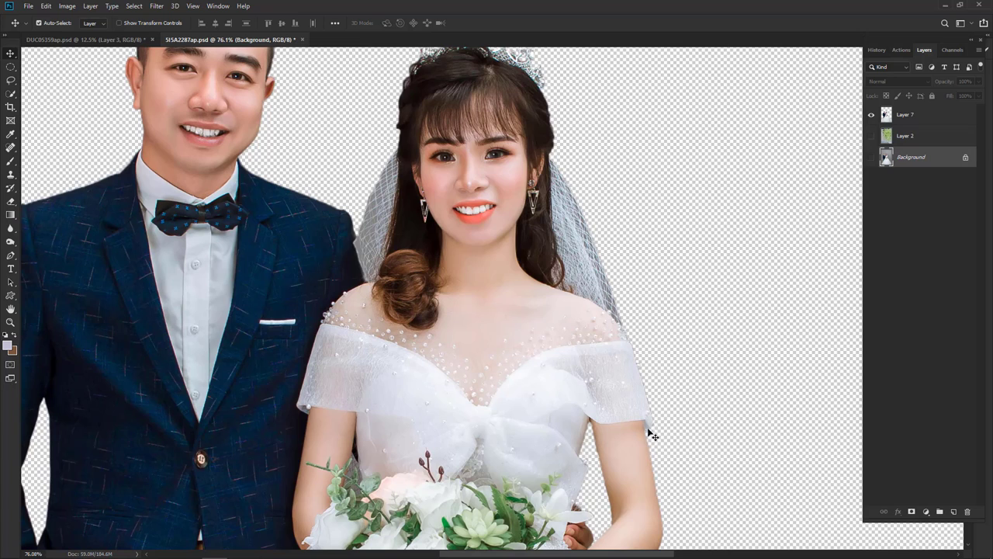
key("ctrl+0")
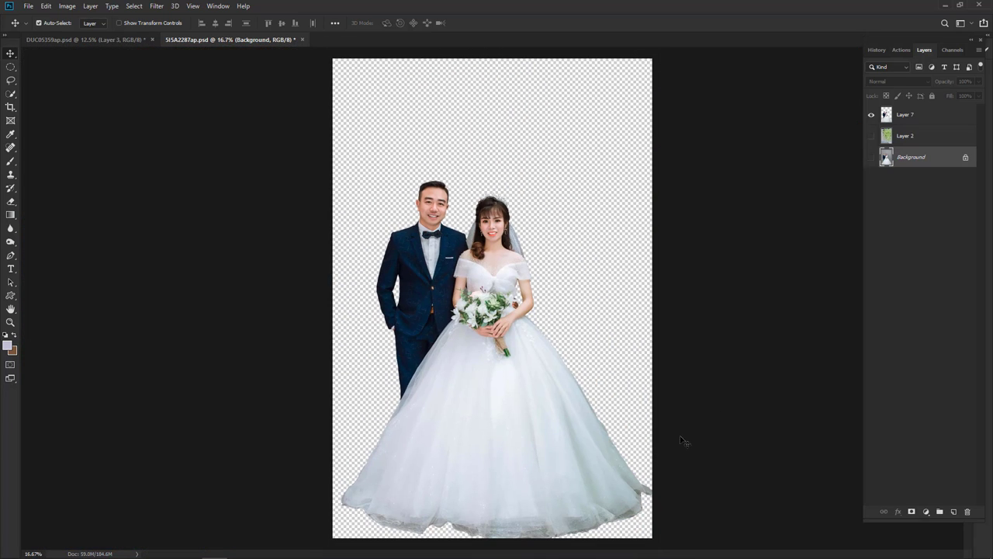
left_click(872, 137)
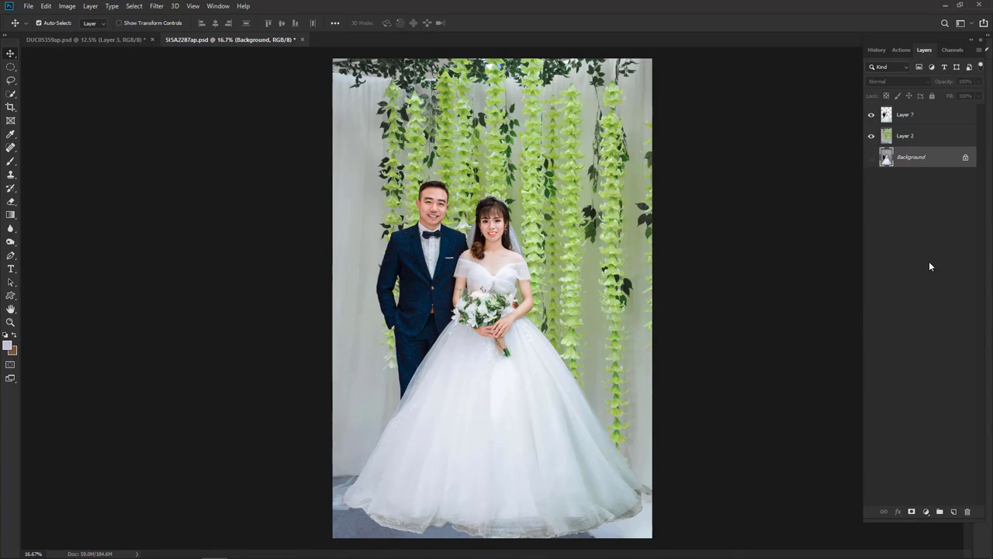
key("ctrl+space")
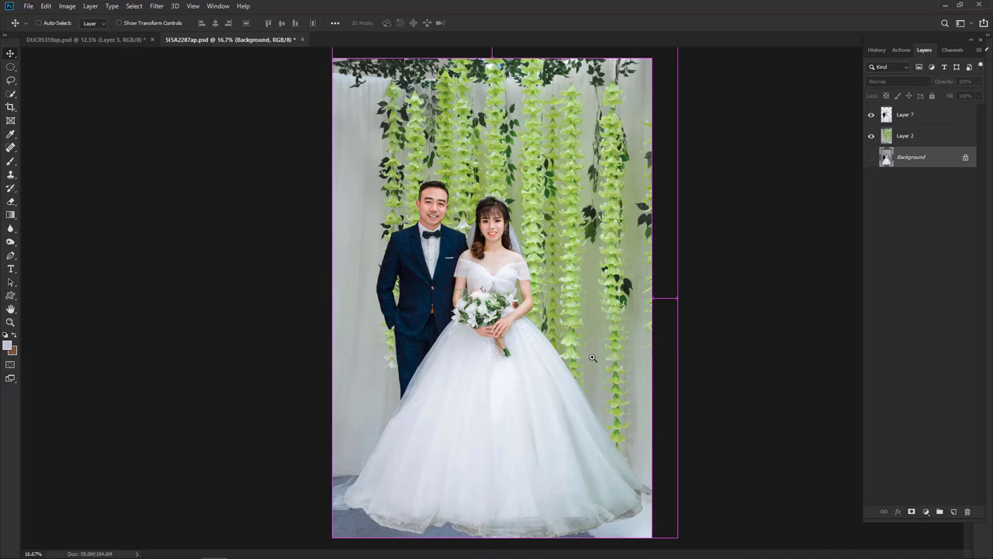
left_click_drag(592, 357, 686, 251)
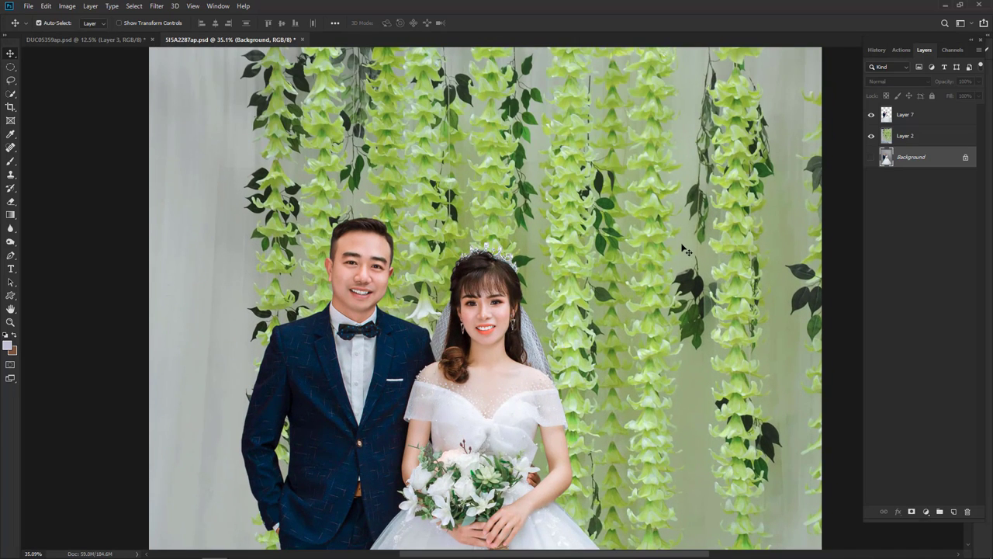
key("ctrl+plus")
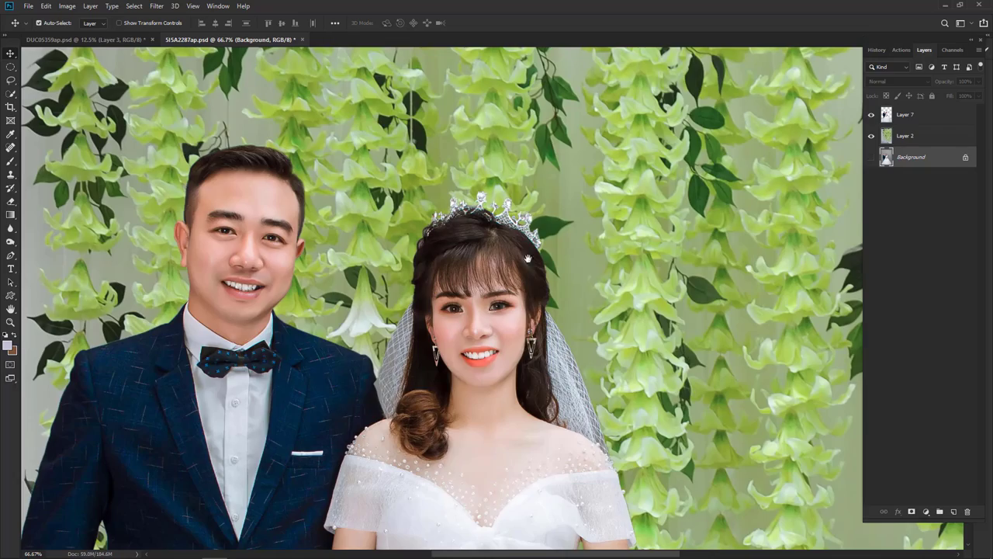
scroll(543, 256, "left", 3)
scroll(638, 273, "up", 1)
scroll(662, 276, "right", 5)
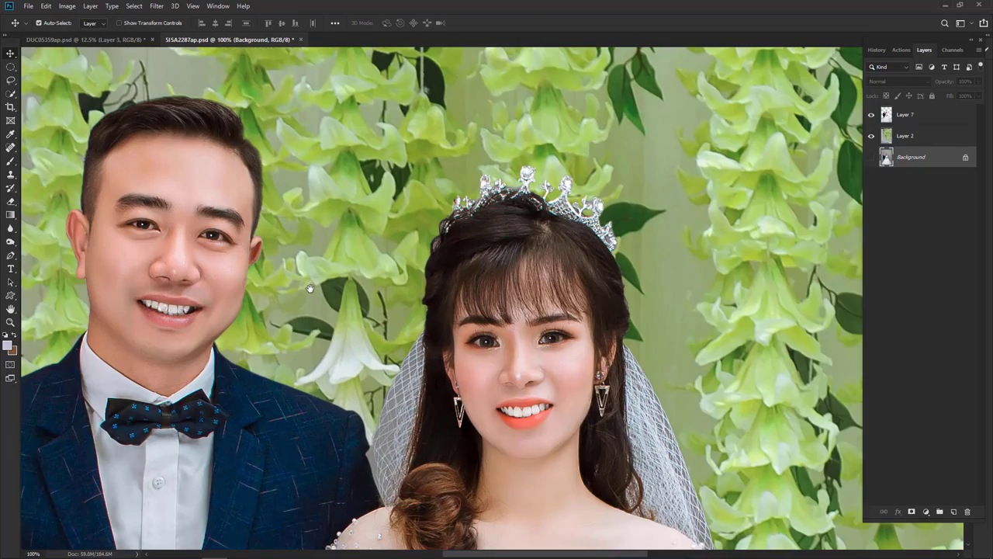
scroll(620, 272, "down", 2)
scroll(581, 267, "up", 1)
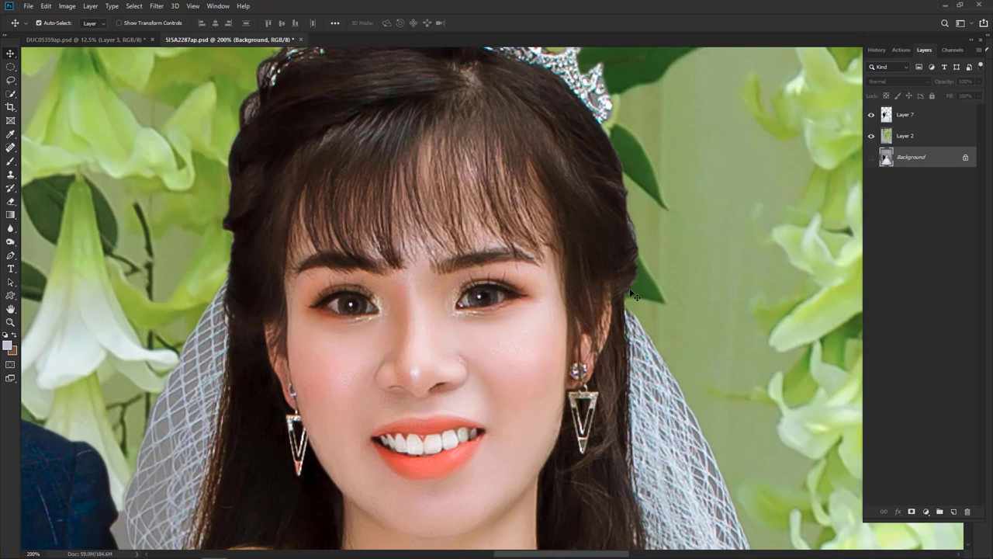
left_click(870, 136)
left_click(870, 114)
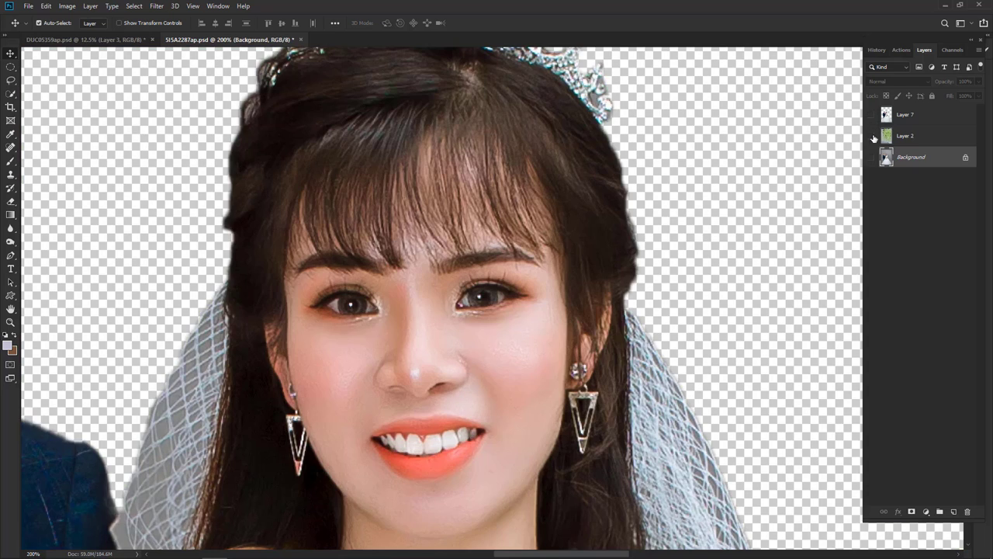
left_click(870, 158)
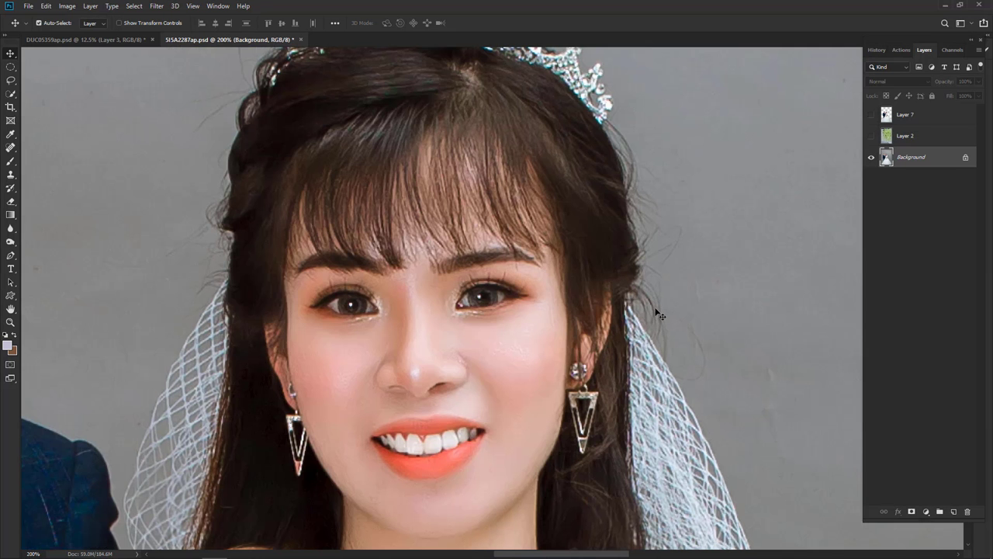
left_click(871, 135)
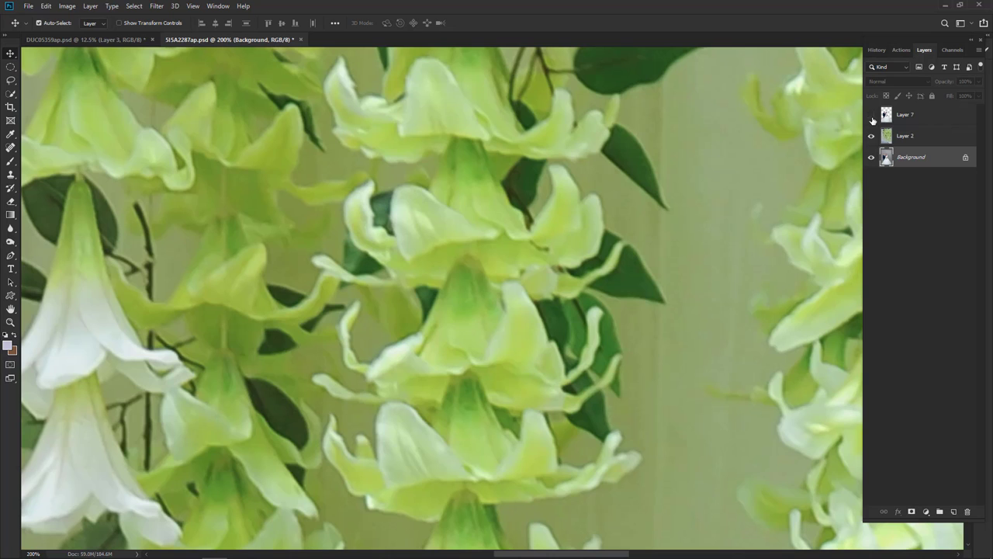
left_click(870, 115)
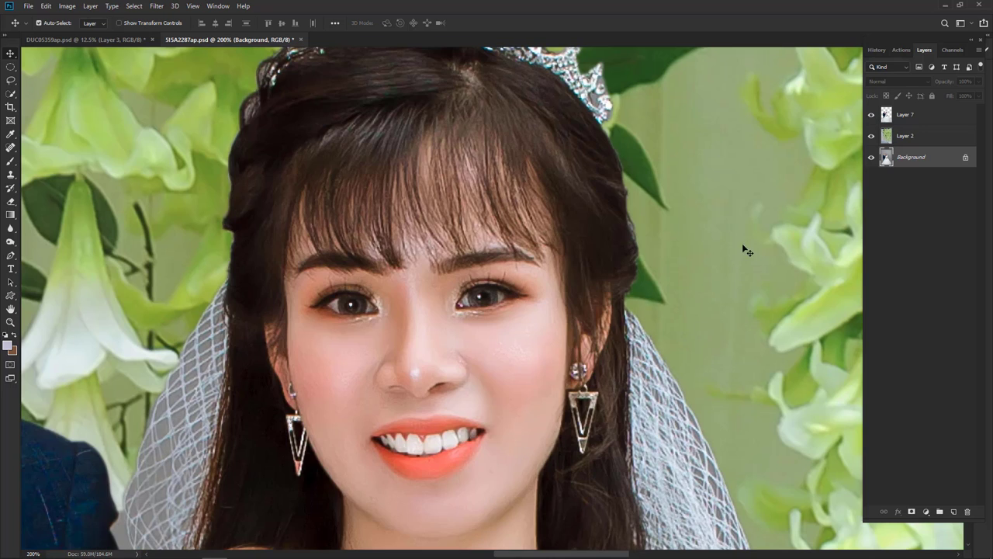
scroll(742, 243, "up", 2)
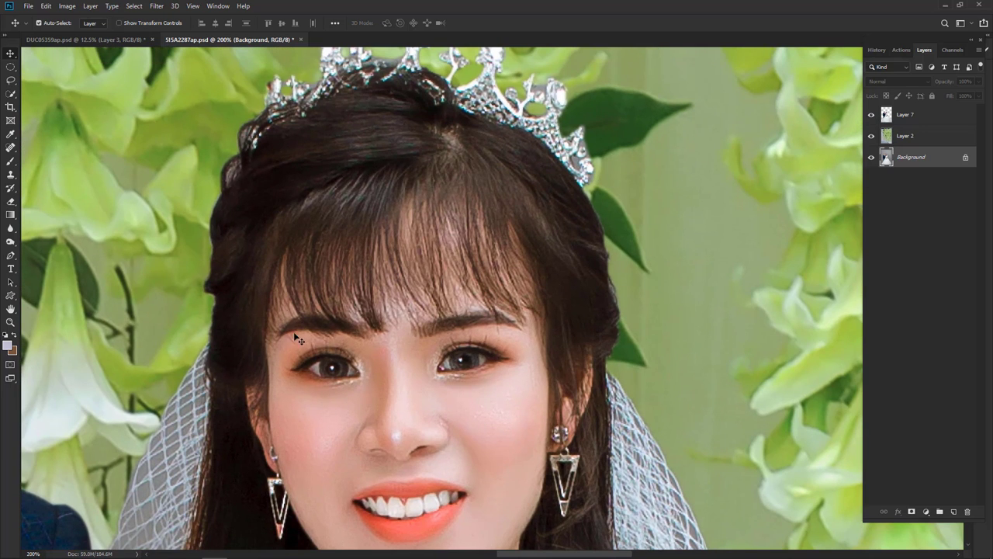
scroll(330, 348, "down", 3)
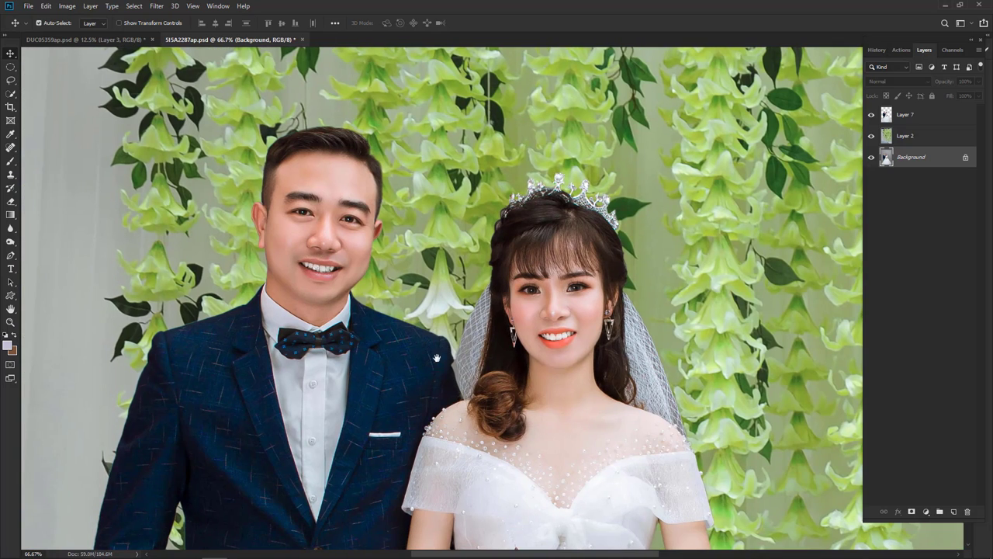
left_click_drag(280, 360, 327, 388)
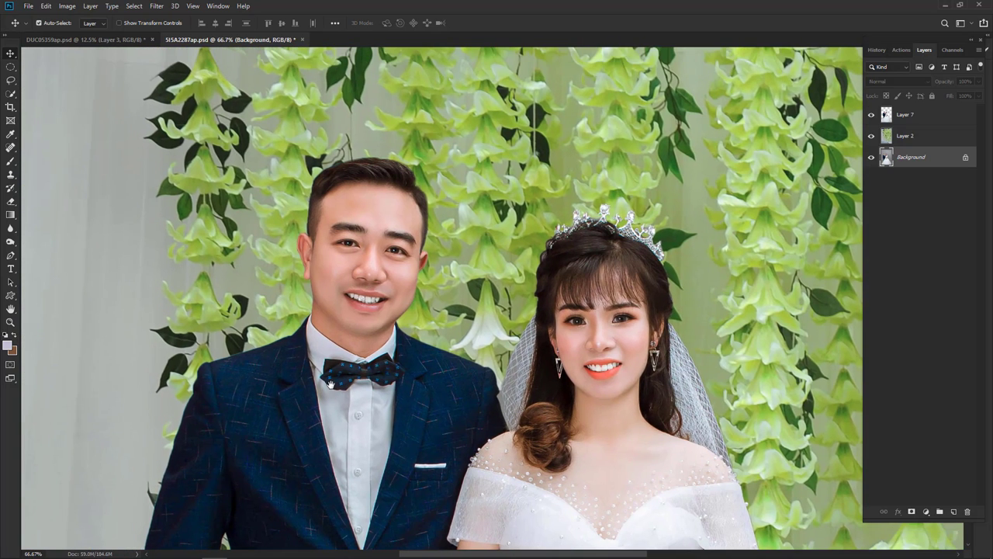
left_click_drag(462, 196, 411, 200)
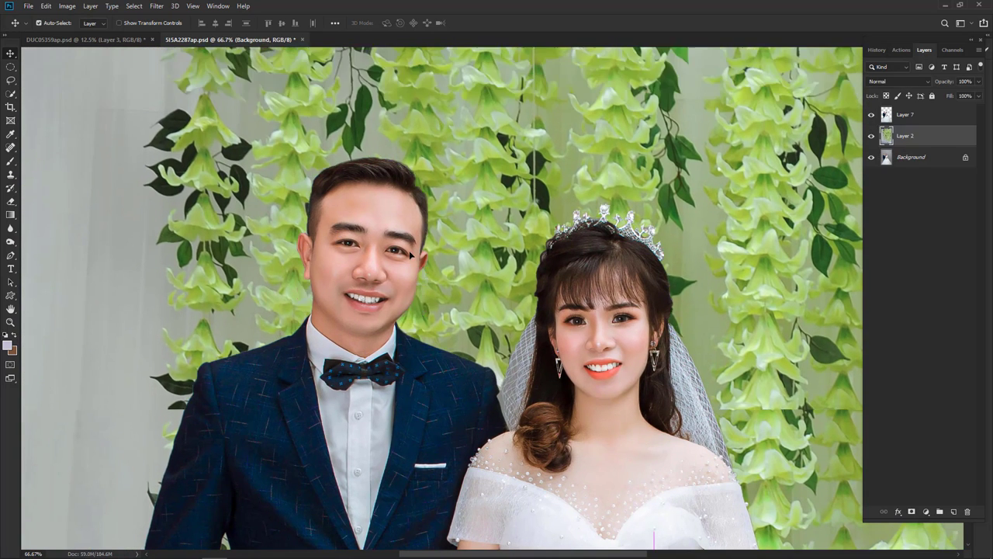
key("ctrl+z")
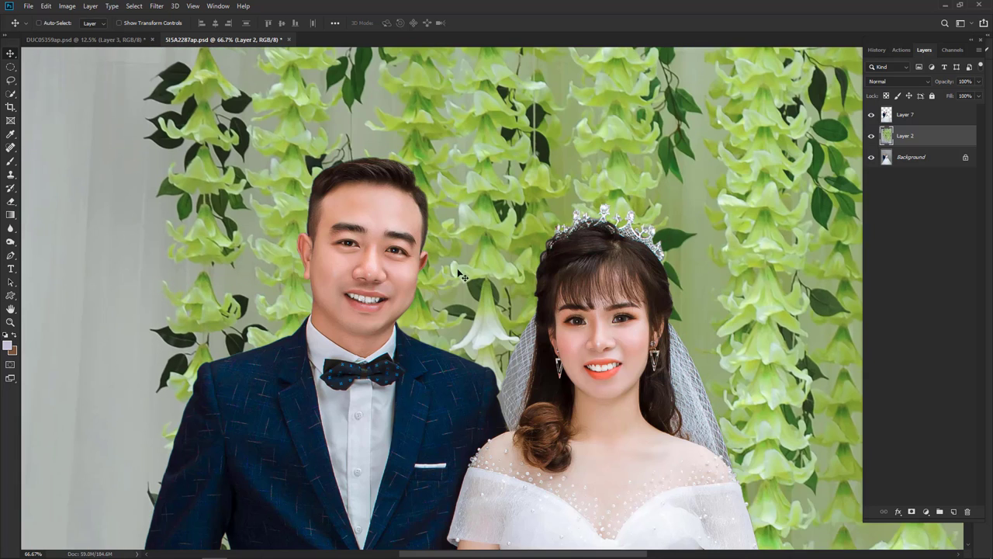
key("ctrl+minus")
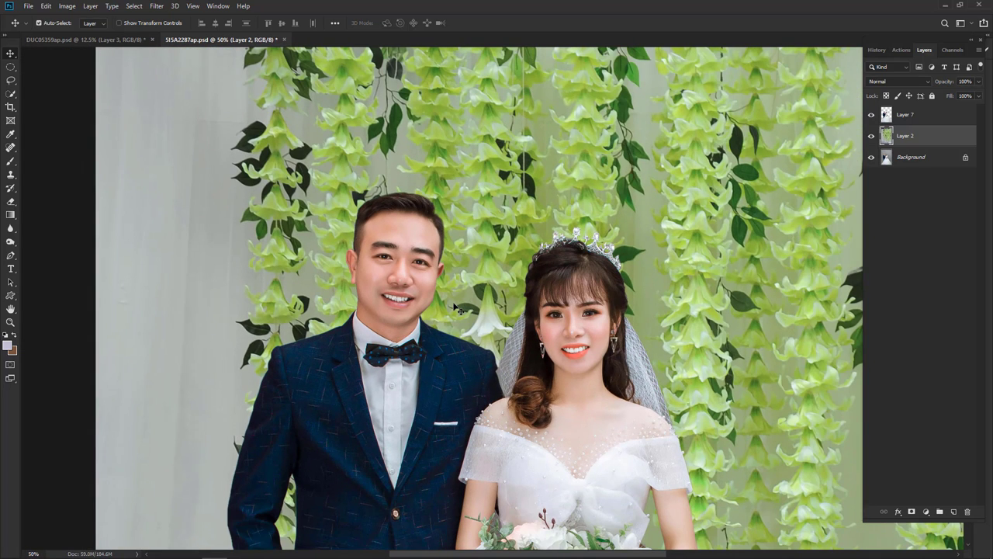
Try and drop a rough lasso around the groom's head; set Quick Mask colour to mark selected areas.
key("l")
left_click_drag(384, 237, 419, 263)
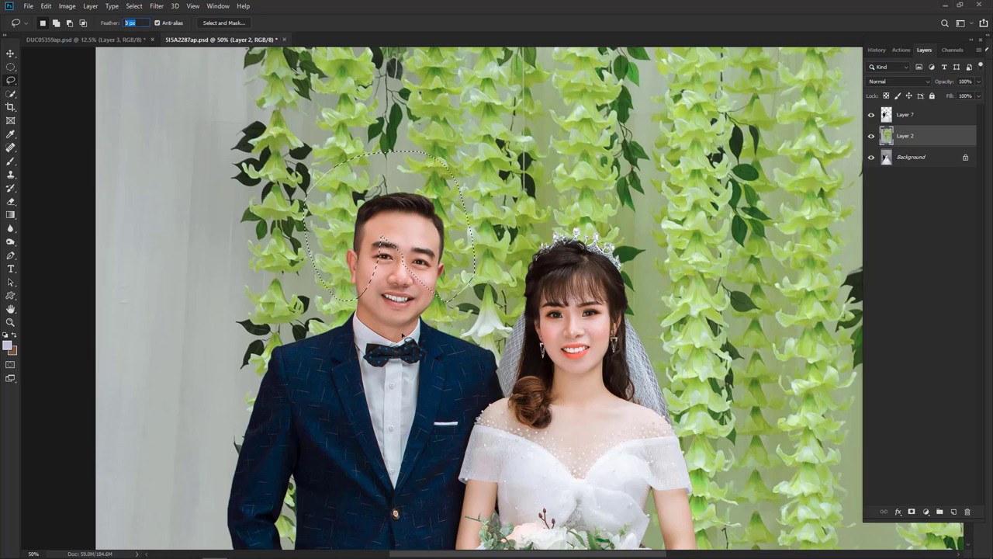
left_click(402, 329)
double_click(10, 365)
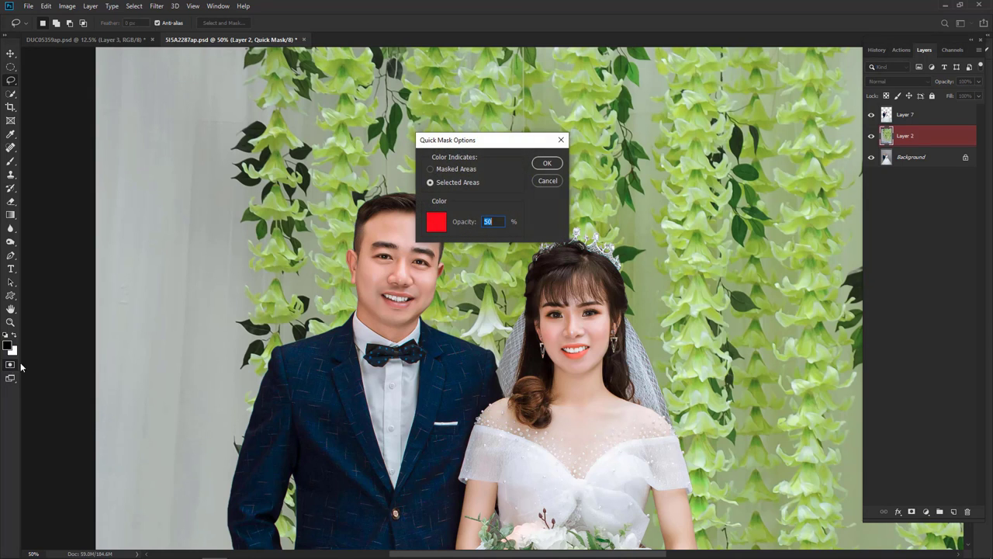
left_click(556, 164)
On the Background layer, paint a quick mask around the groom's head and turn it into a selection.
left_click(917, 160)
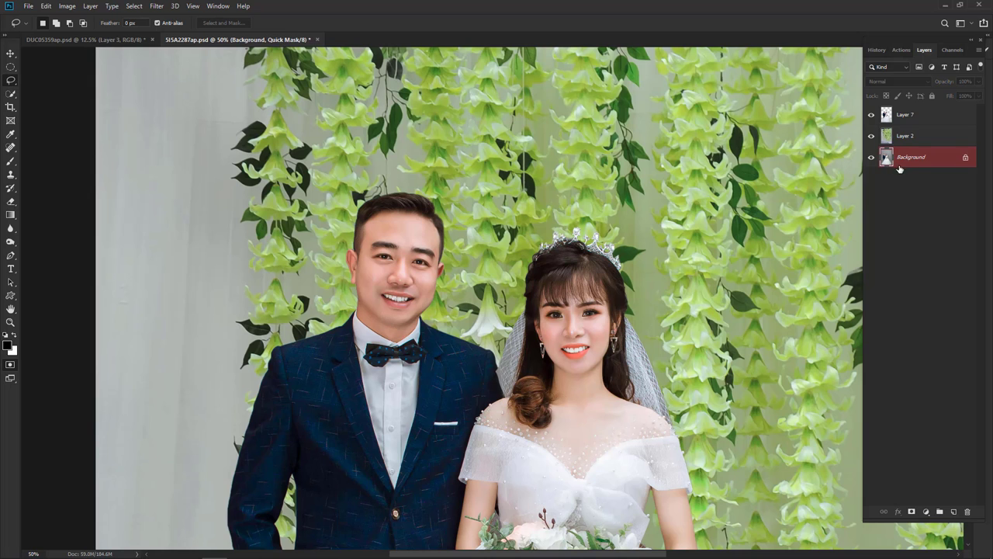
left_click(10, 161)
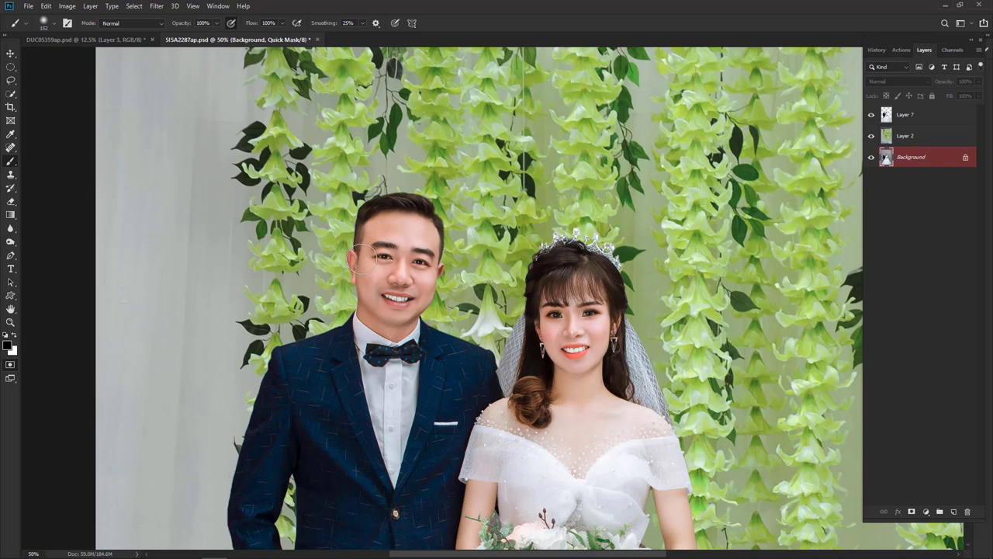
scroll(372, 281, "up", 5)
mouse_move(419, 256)
left_mouse_down()
mouse_move(589, 105)
mouse_move(638, 156)
mouse_move(644, 282)
mouse_move(631, 166)
mouse_move(560, 111)
mouse_move(410, 243)
mouse_move(499, 88)
mouse_move(630, 153)
mouse_move(658, 266)
mouse_move(649, 284)
left_mouse_up()
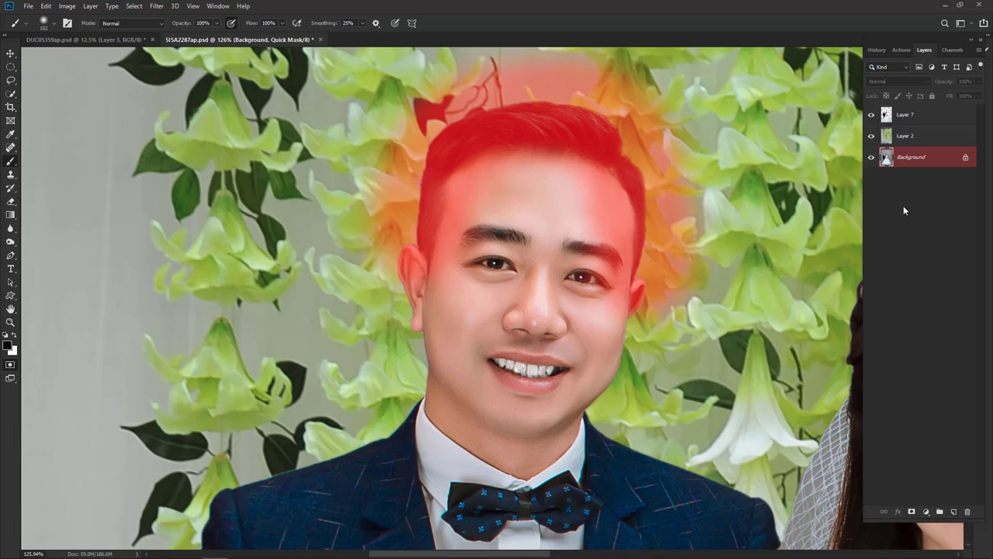
left_click(10, 365)
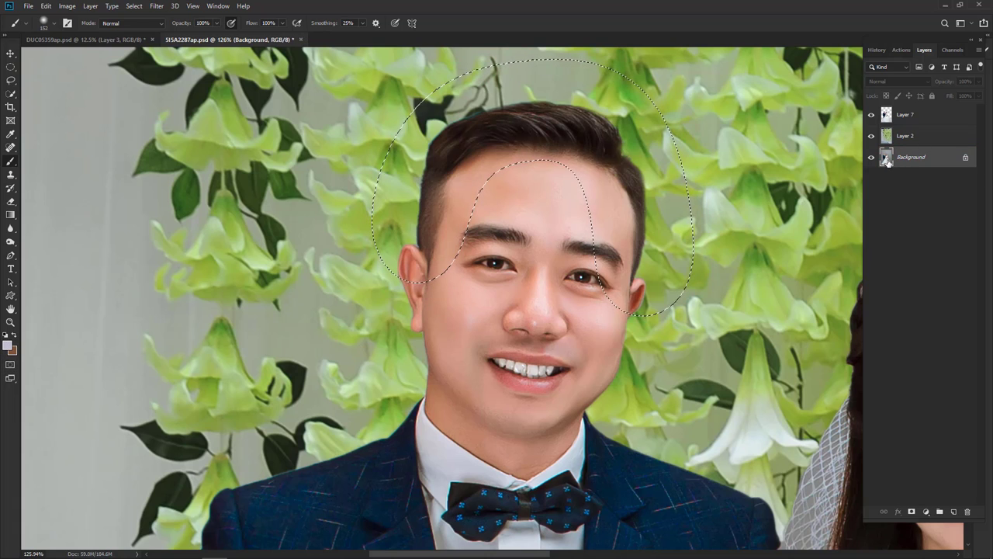
Copy the head selection to Layer 8 and move it above the flower layer.
key("ctrl+j")
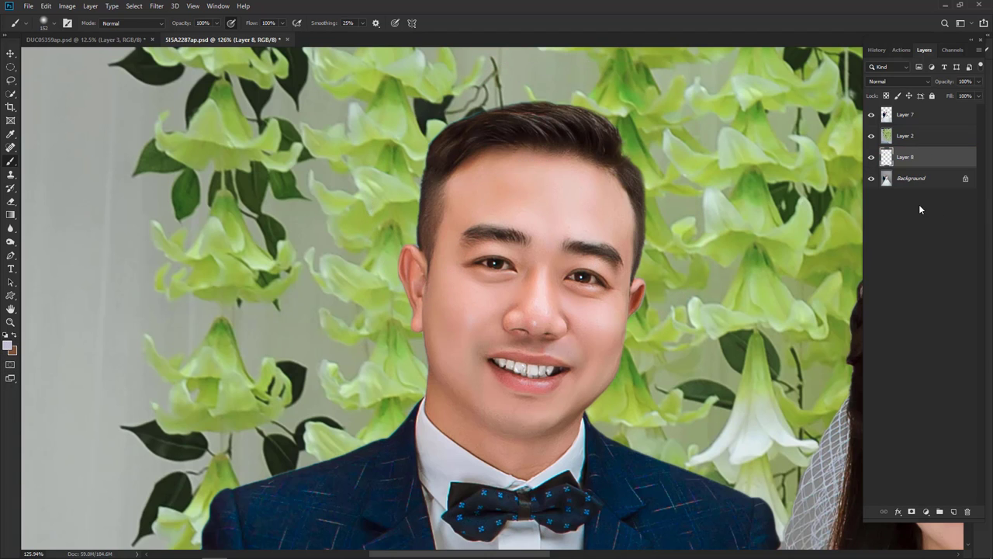
key("ctrl+bracketright")
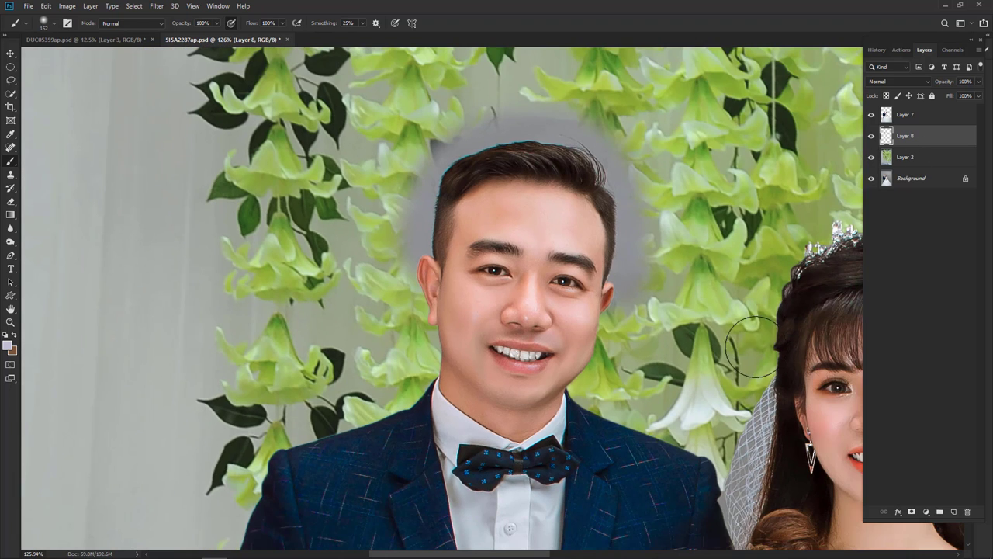
scroll(665, 284, "up", 1)
scroll(588, 262, "up", 2)
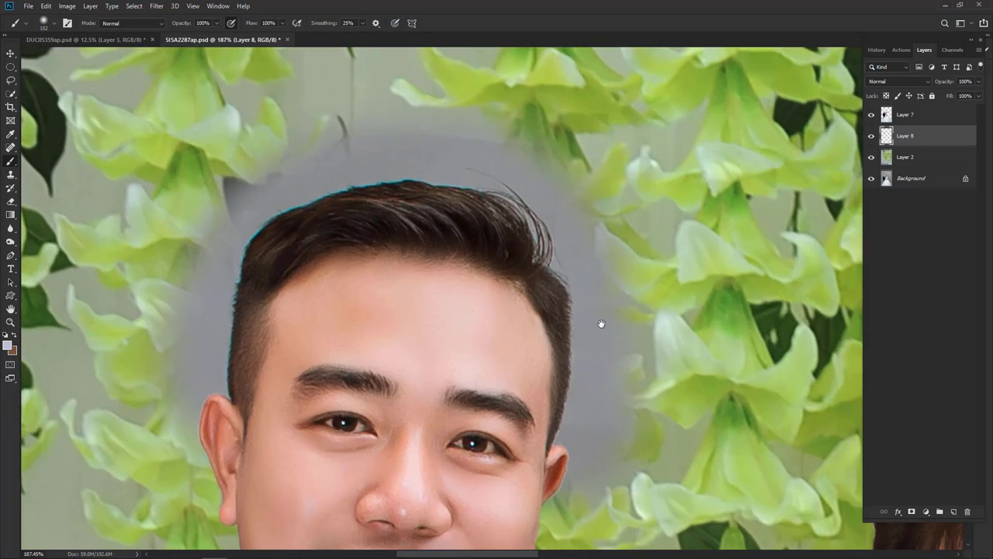
left_click_drag(602, 323, 626, 277)
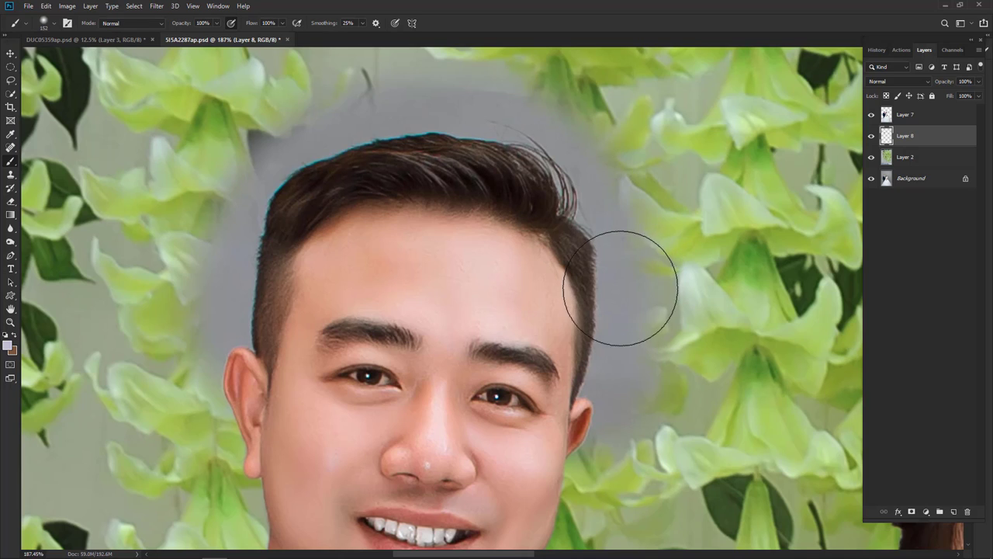
Set Layer 8's blend mode to Multiply.
key("v")
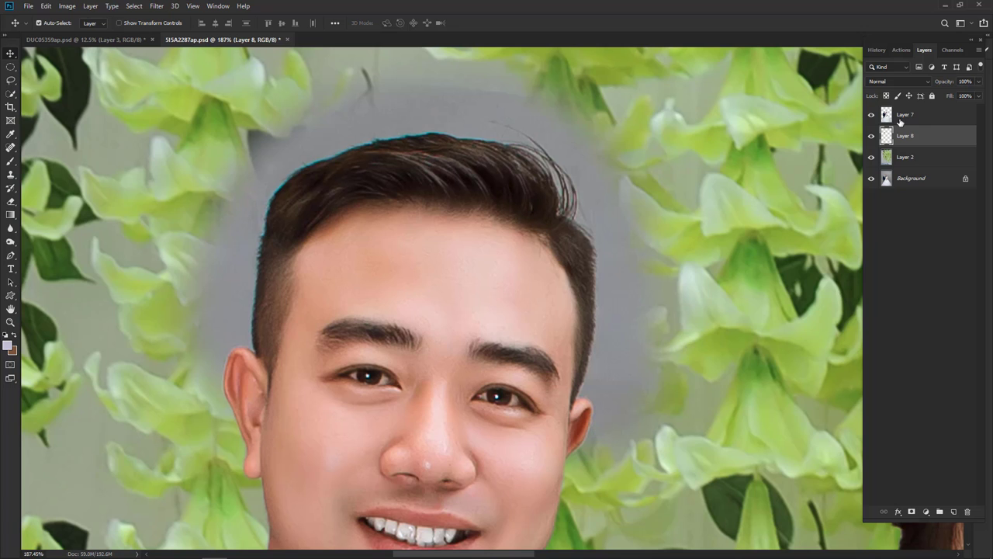
left_click(906, 81)
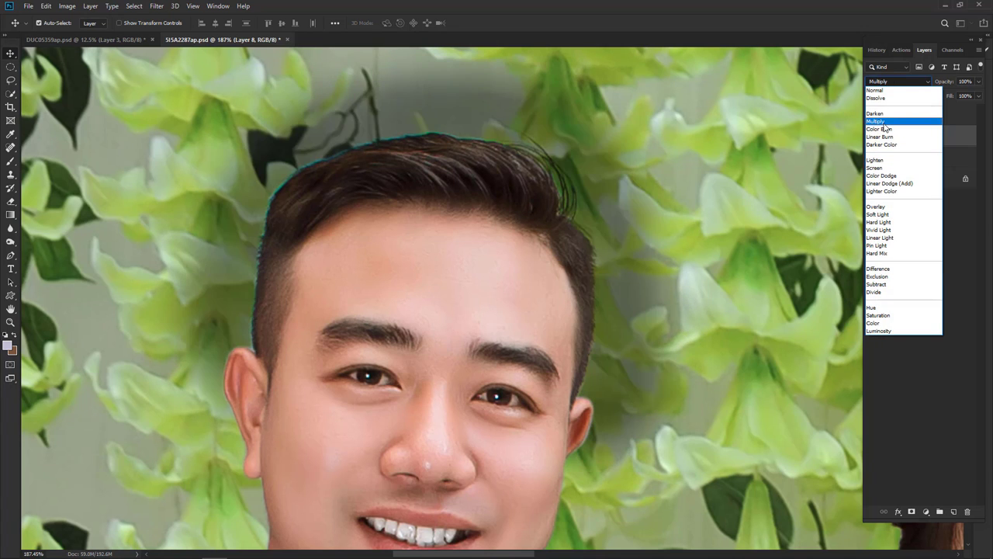
left_click(881, 122)
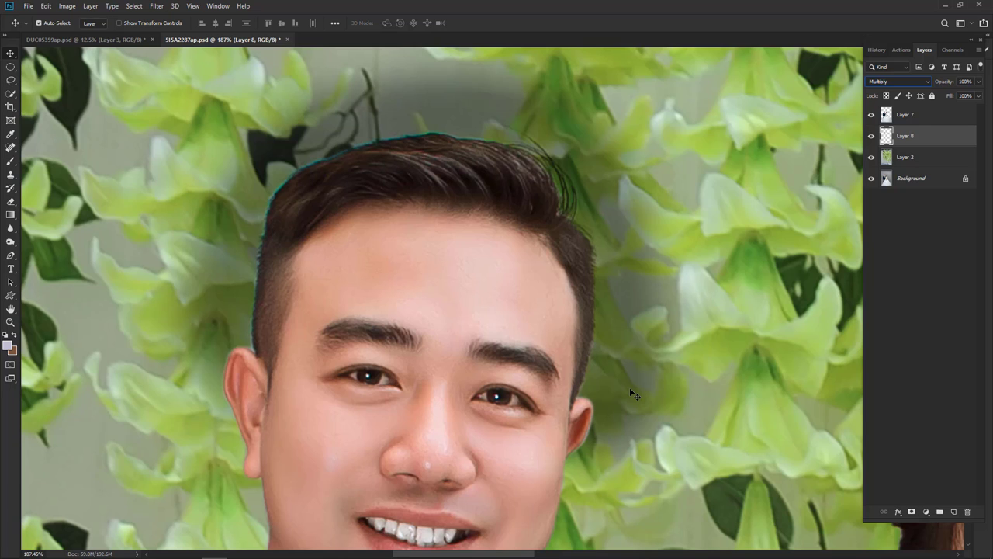
Apply a Curves adjustment to Layer 8 with the white point sampled from the pale backdrop.
left_click(67, 7)
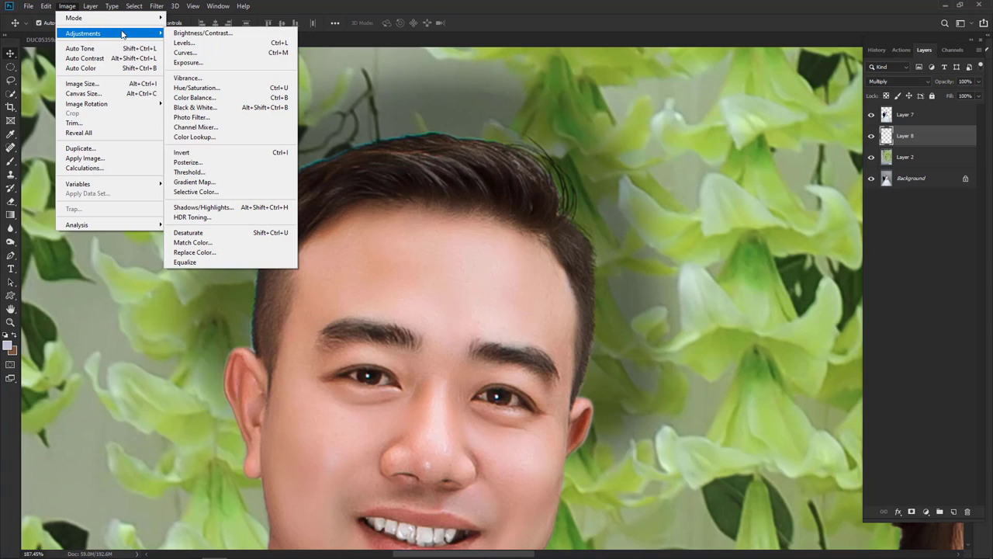
mouse_move(83, 34)
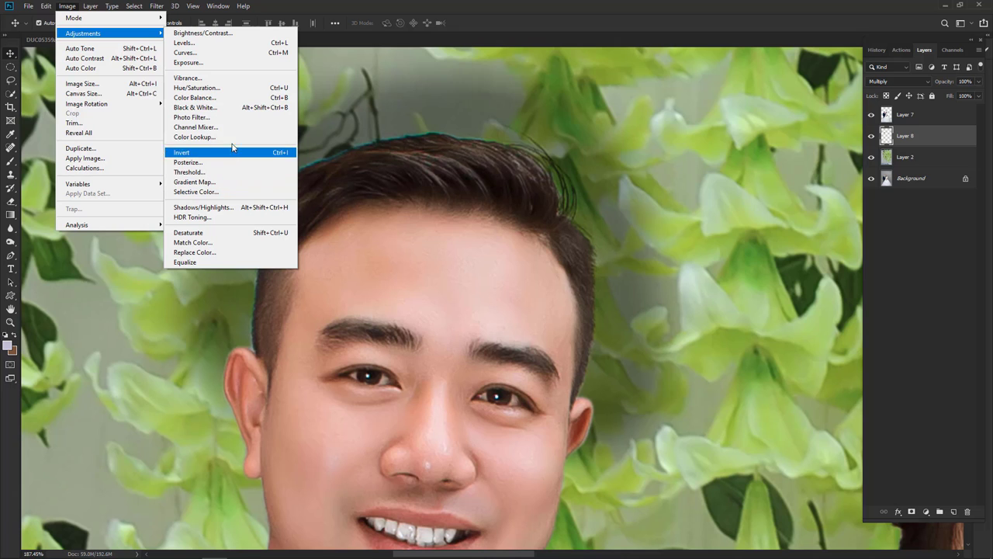
left_click(214, 54)
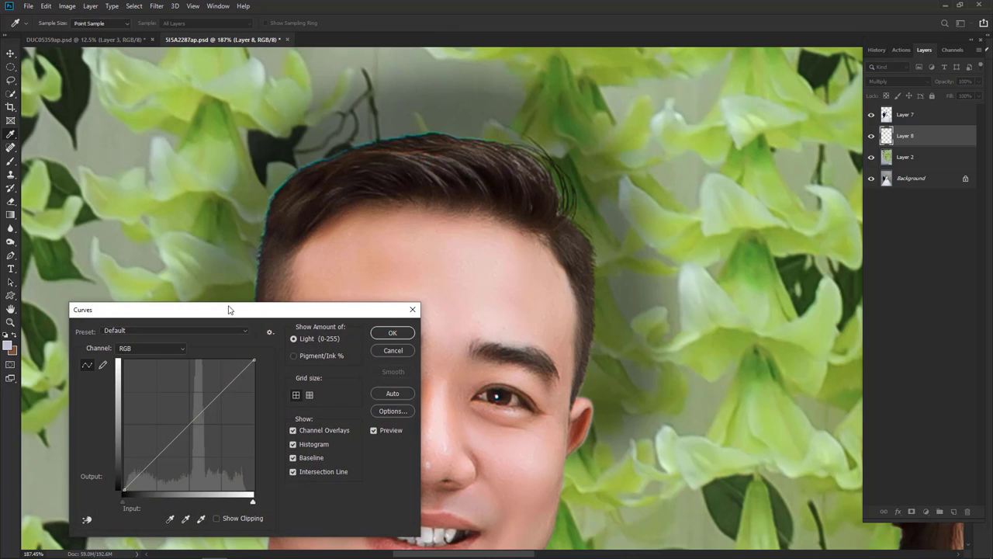
mouse_move(230, 308)
left_mouse_down()
mouse_move(770, 215)
mouse_move(774, 234)
left_mouse_up()
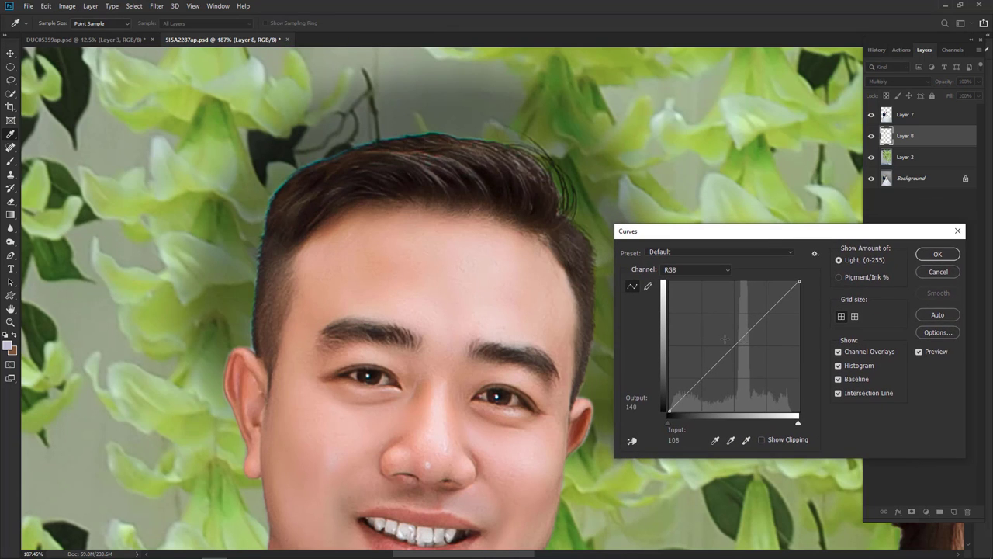
left_click(746, 441)
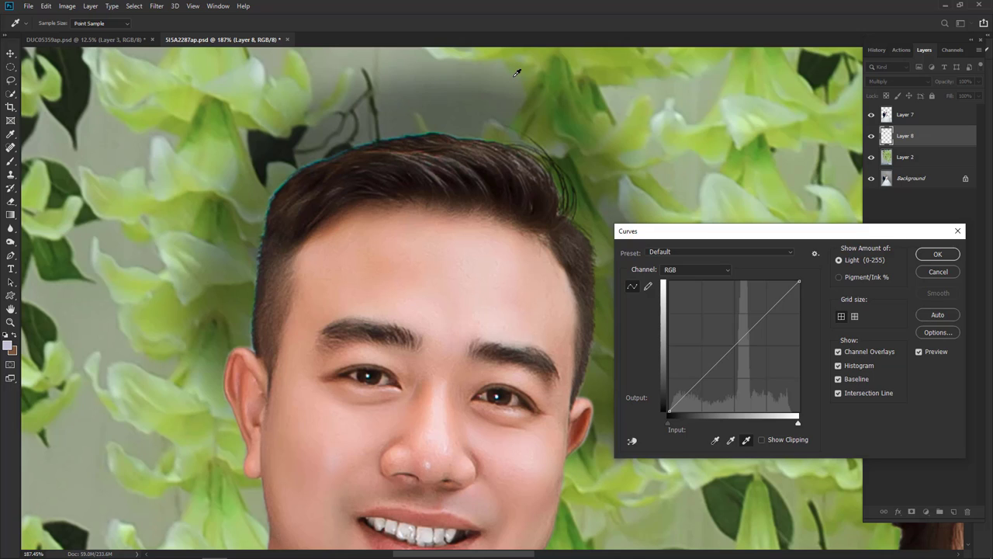
left_click(517, 72)
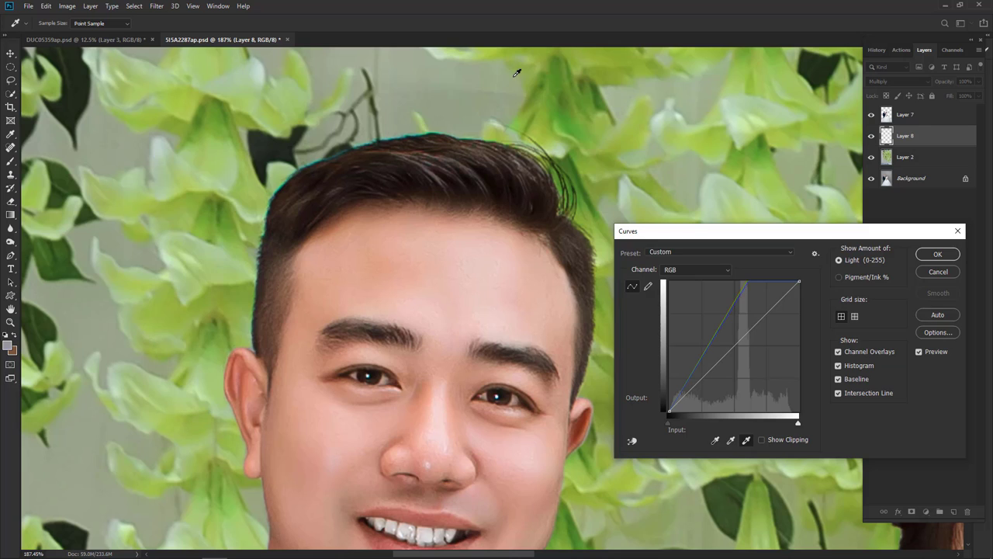
left_click(937, 254)
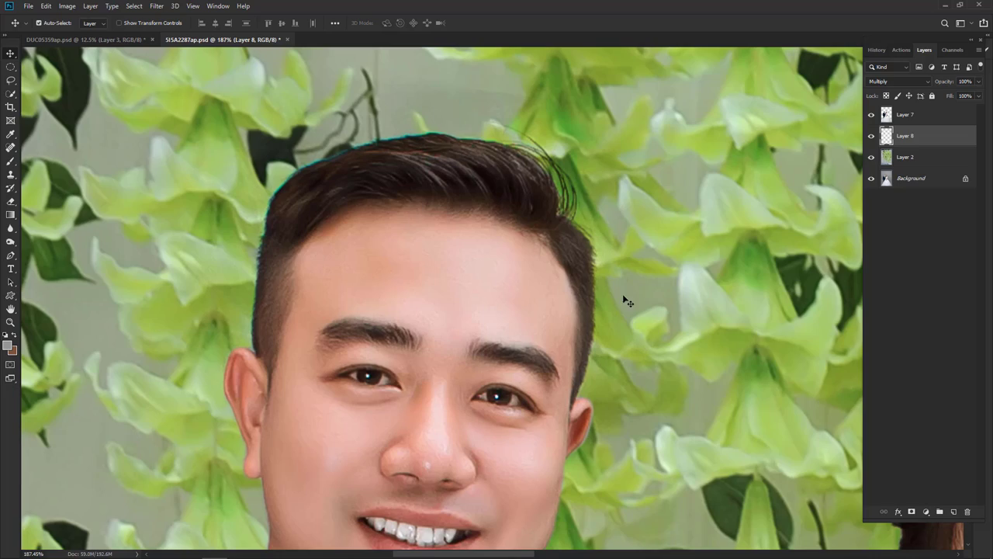
Compare the brightening by toggling Layer 8's visibility while zooming between both faces.
key("ctrl+minus")
key("ctrl+minus")
key("ctrl+minus")
key("ctrl+minus")
key("ctrl+plus")
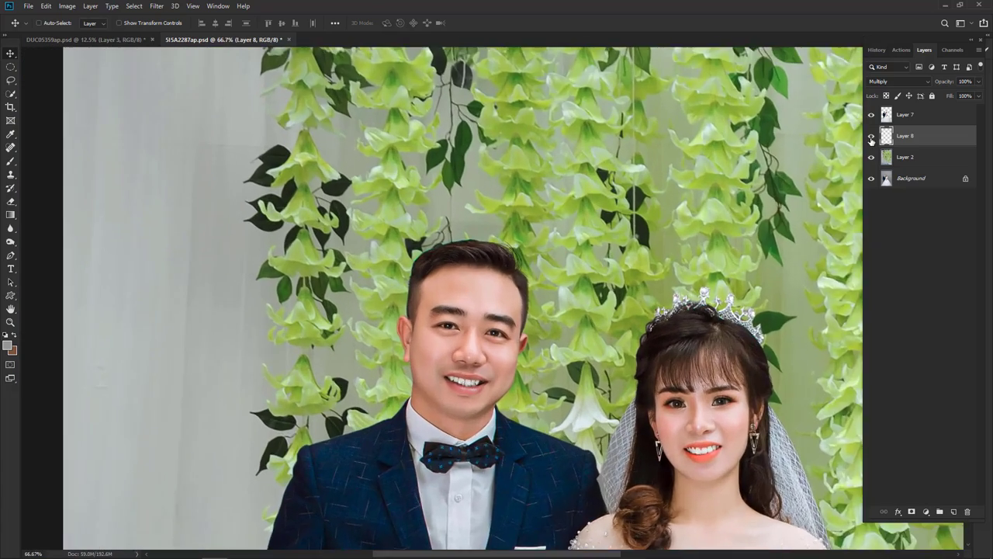
key("ctrl+1")
left_click(871, 136)
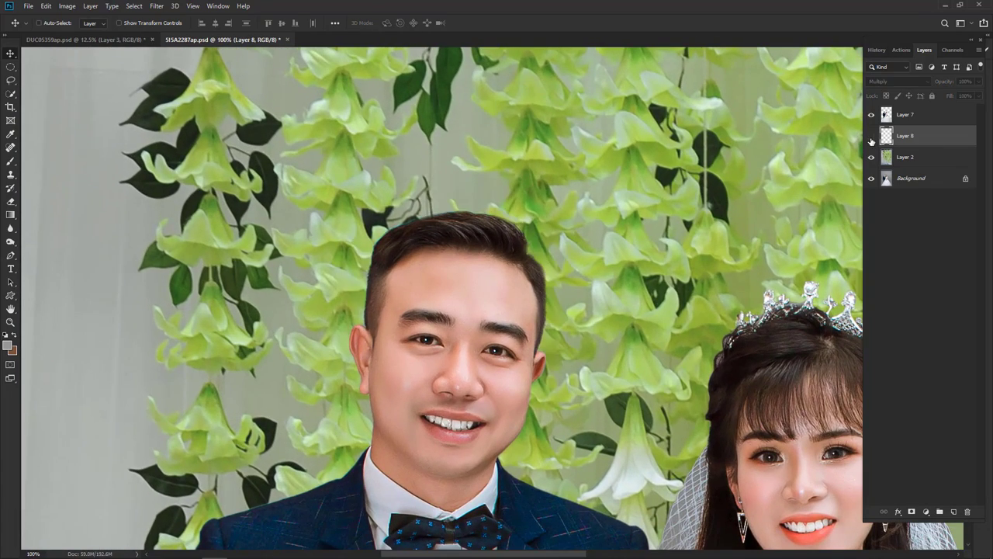
left_click(871, 136)
key("ctrl+plus")
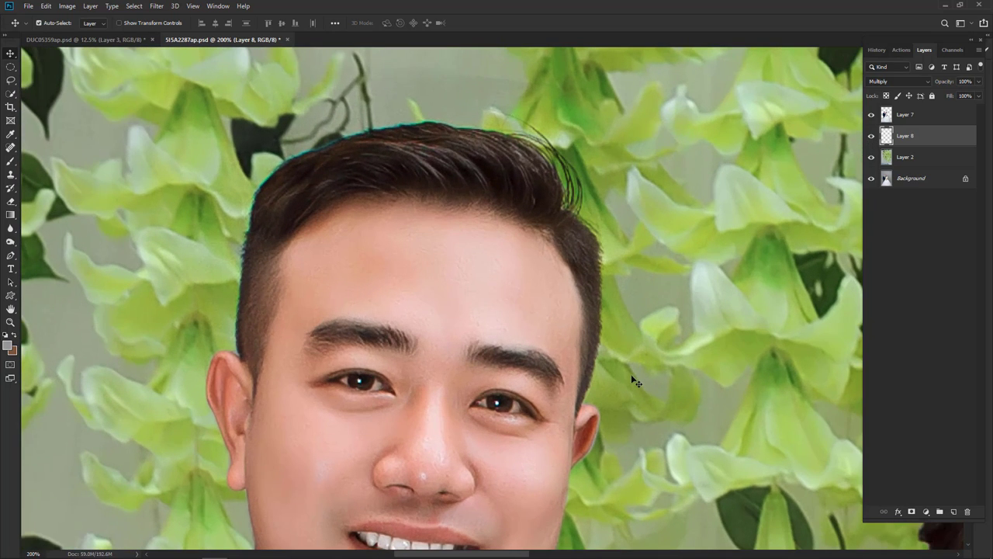
key("ctrl+minus")
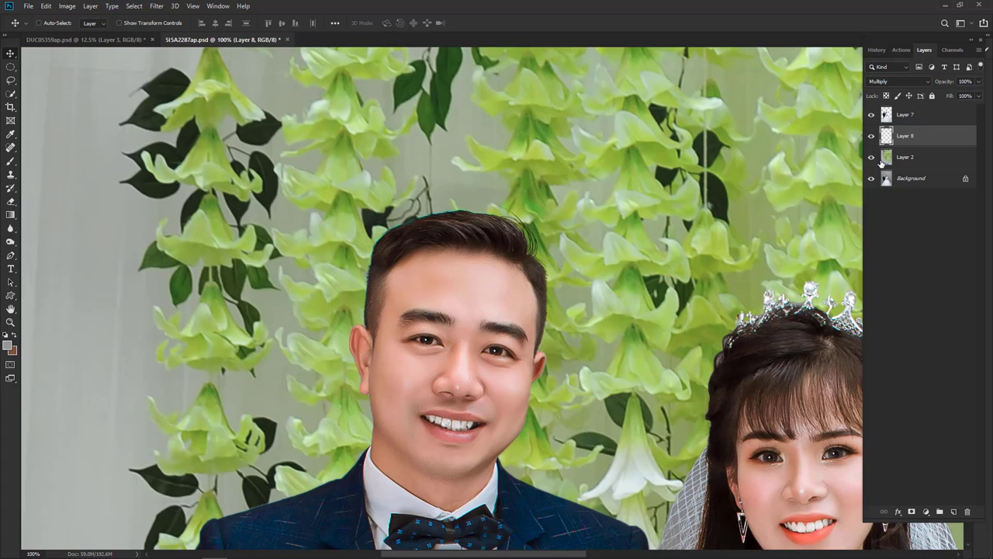
Run Curves again on Layer 8, sampling the white point from the backdrop above the groom's hair.
left_click(68, 7)
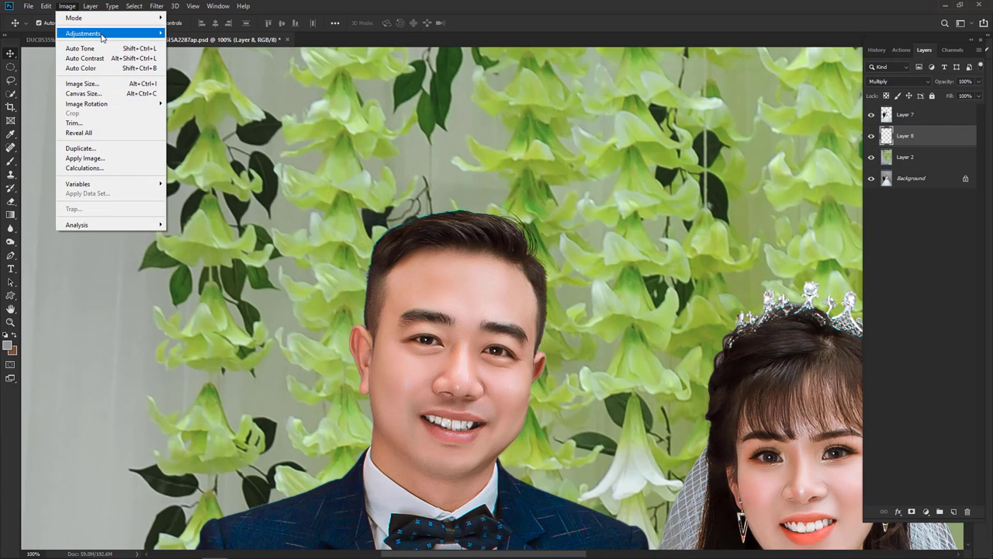
mouse_move(83, 33)
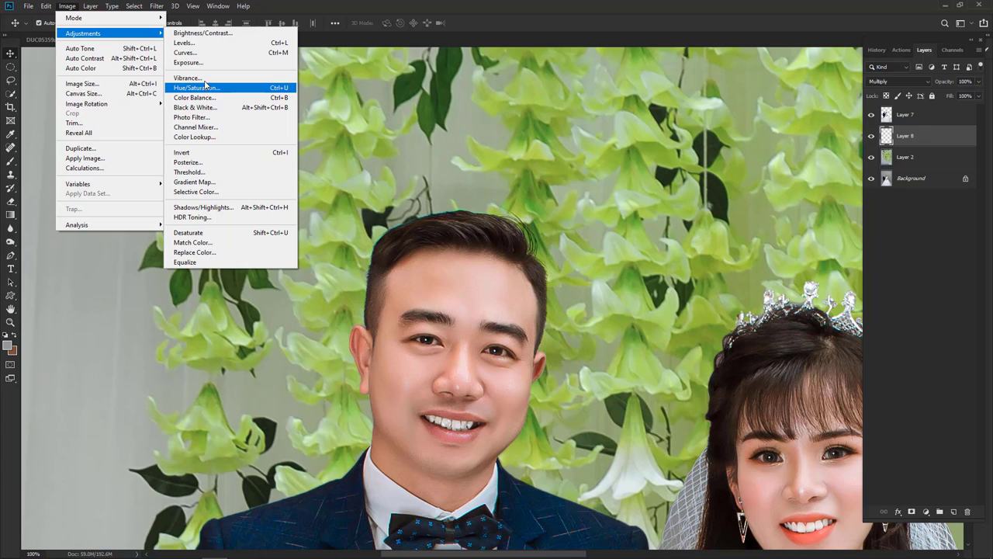
left_click(206, 54)
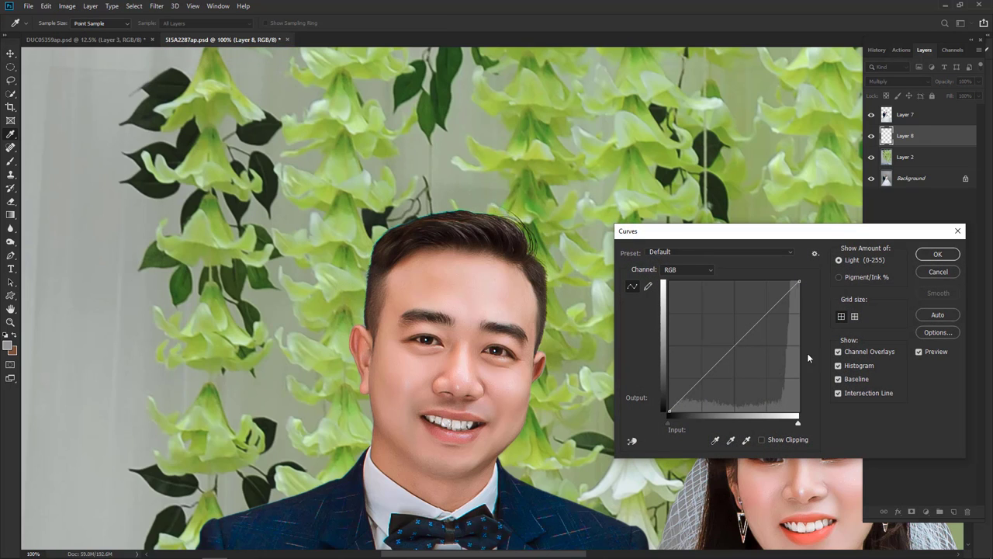
left_click(747, 440)
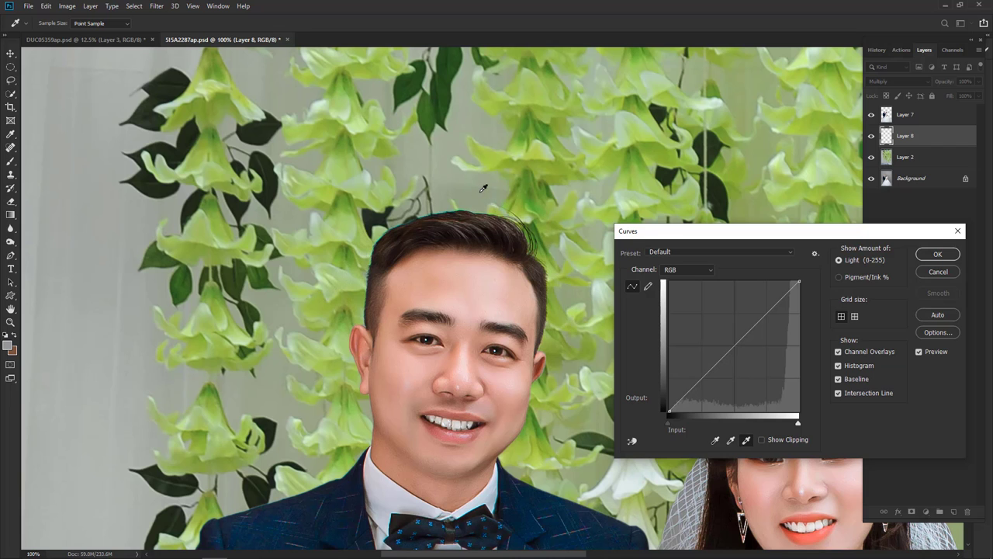
left_click(482, 188)
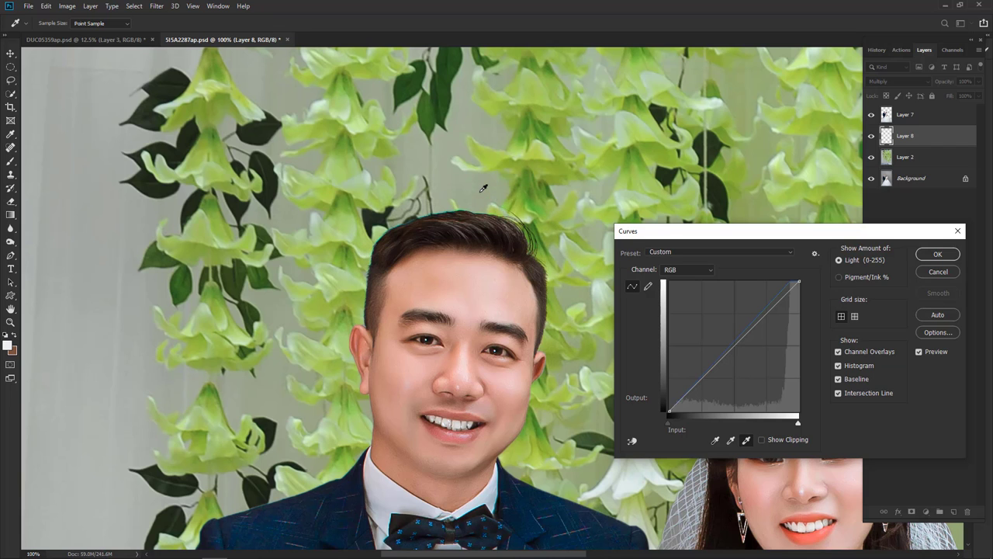
key("ctrl+plus")
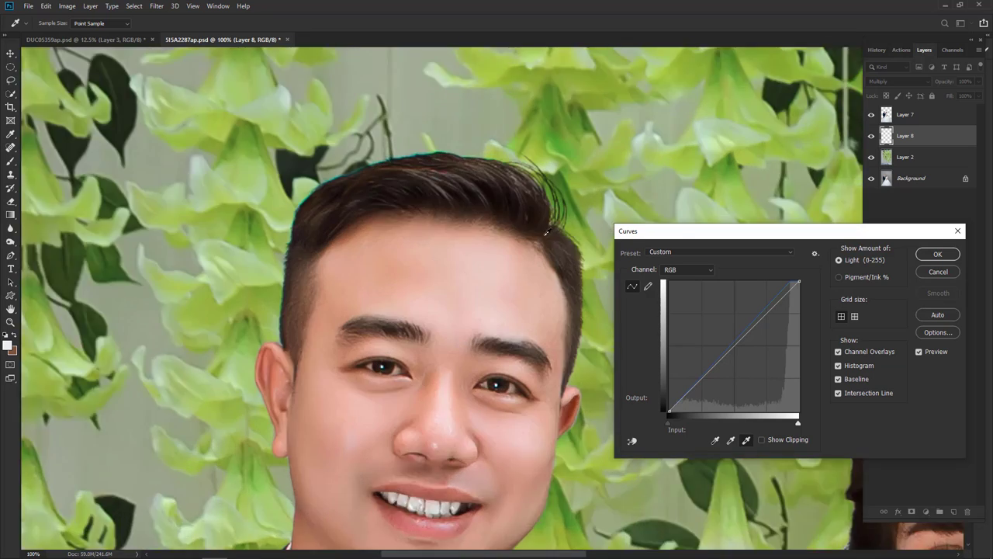
key("ctrl+plus")
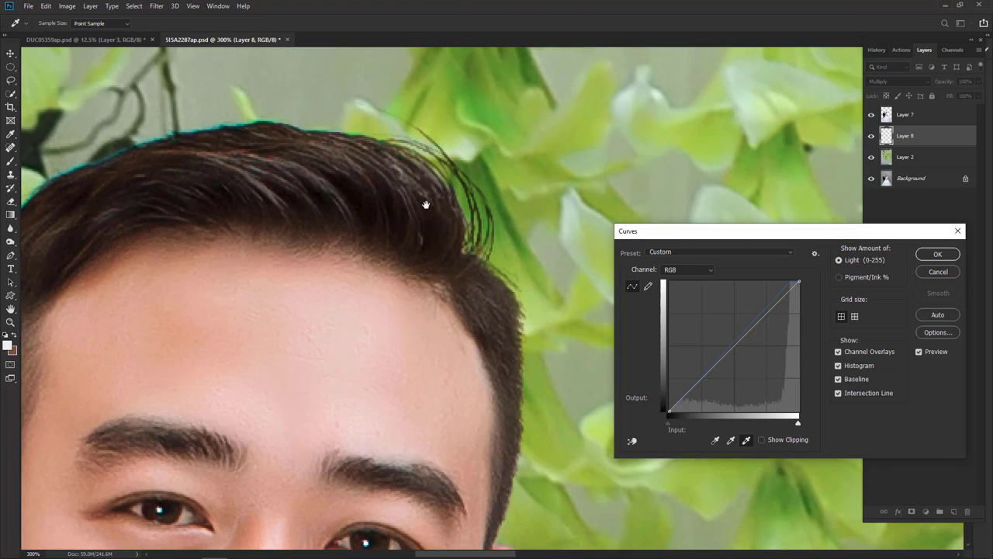
left_click_drag(564, 121, 487, 201)
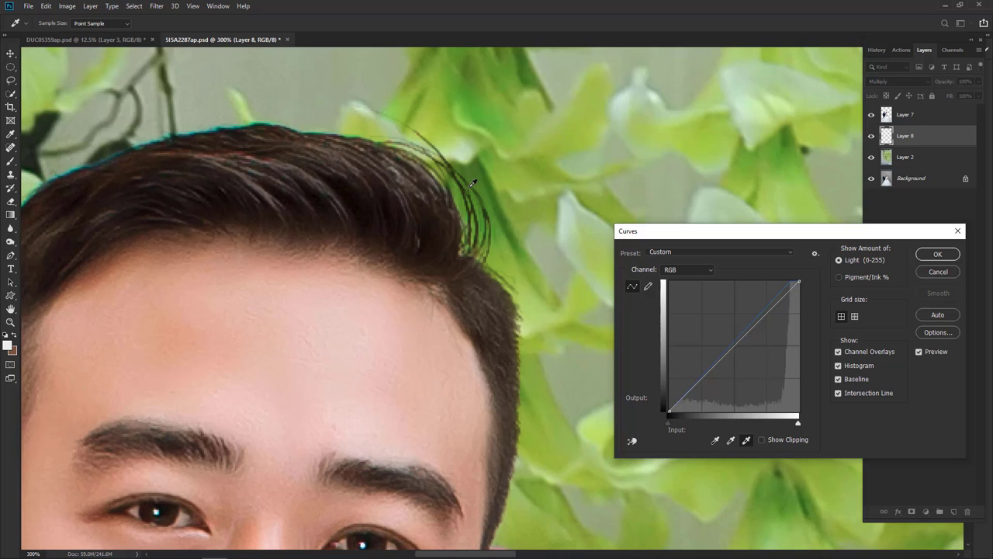
left_click(938, 271)
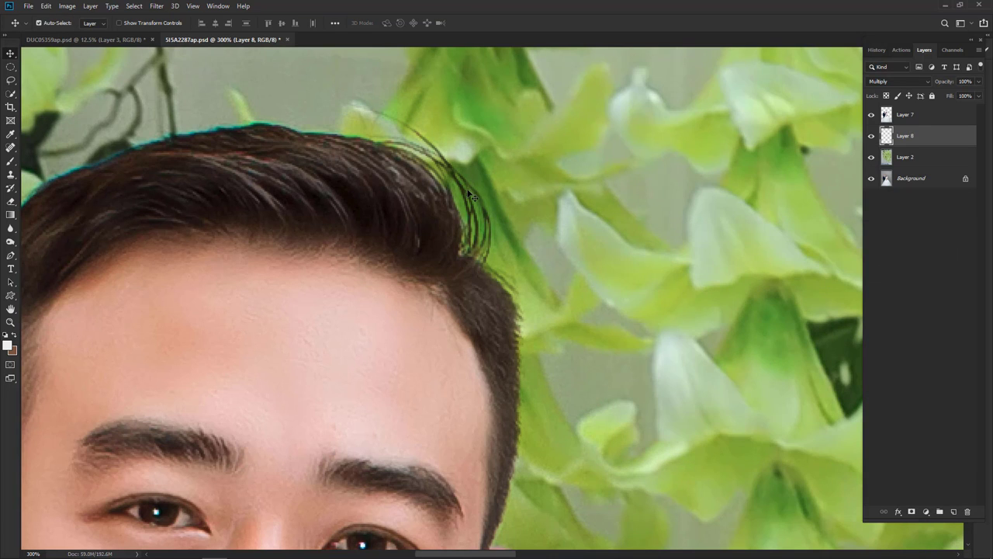
key("ctrl+0")
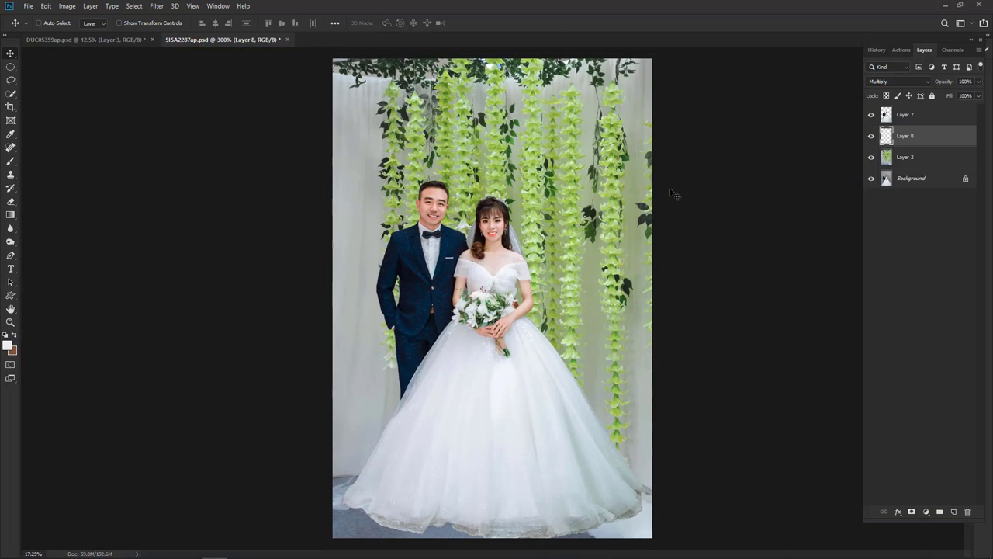
scroll(468, 268, "up", 5)
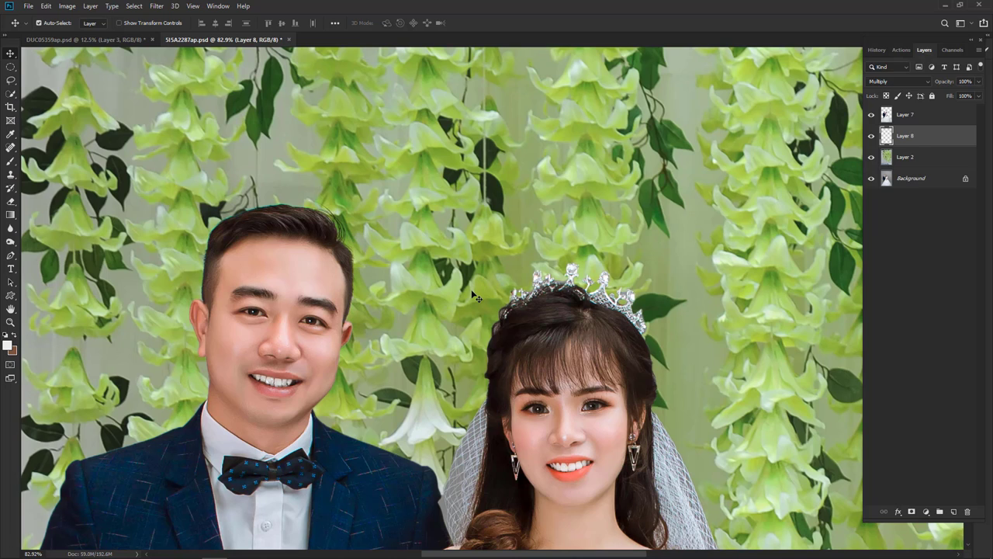
scroll(475, 295, "down", 1)
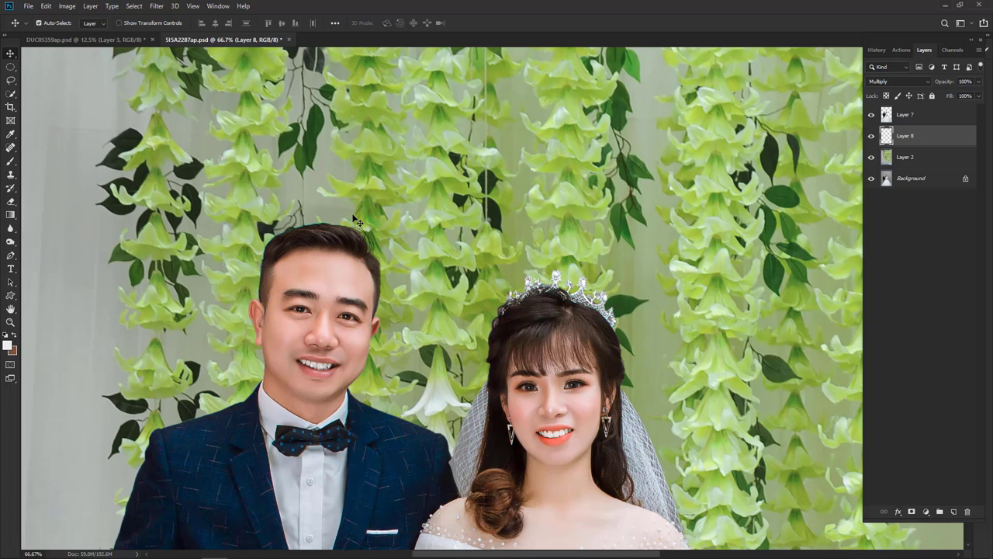
key("ctrl")
key("ctrl+minus")
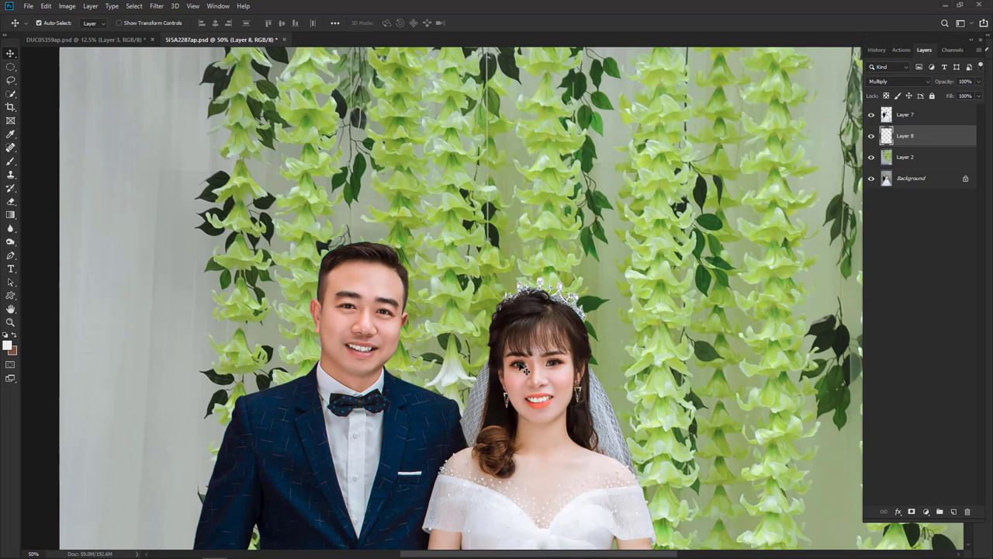
Quick-mask the bride's hair, copy it to Layer 9 above Layer 2, then delete that attempt.
key("d")
key("q")
key("b")
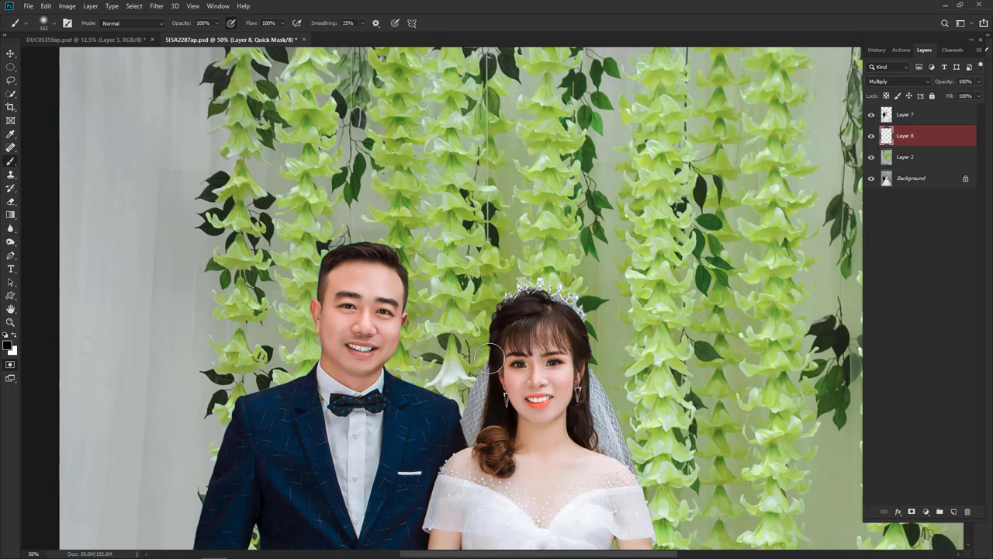
left_click_drag(490, 358, 506, 306)
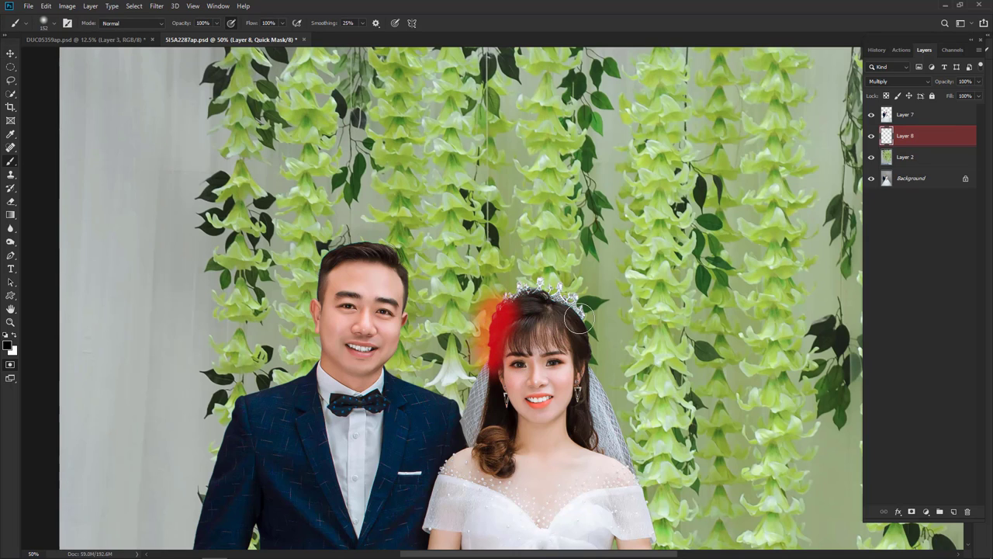
left_click_drag(579, 320, 593, 365)
key("q")
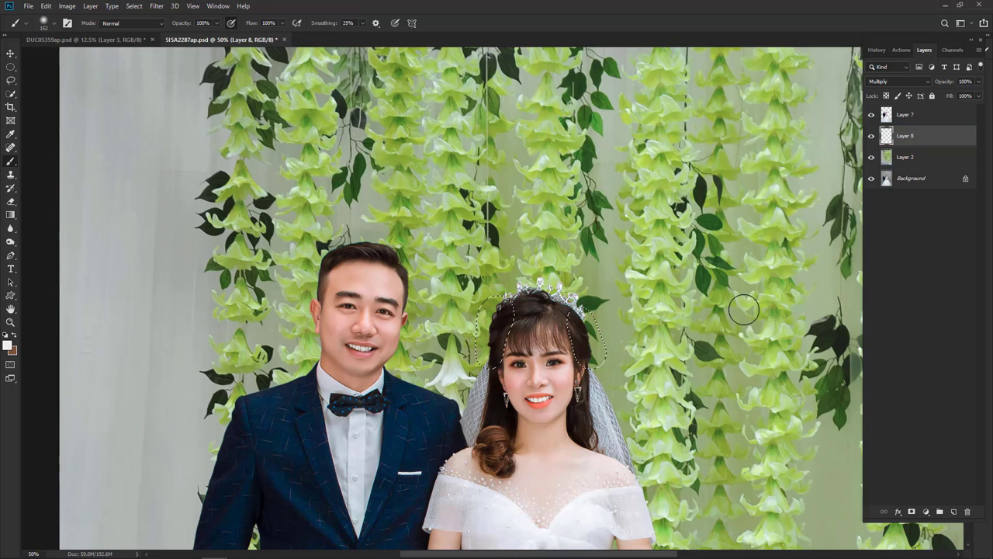
left_click(911, 183)
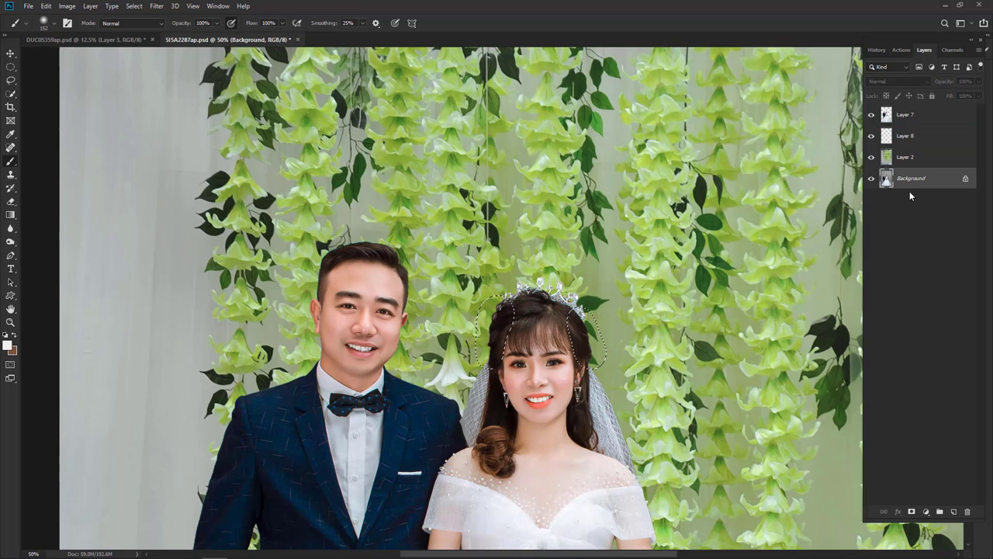
key("ctrl+j")
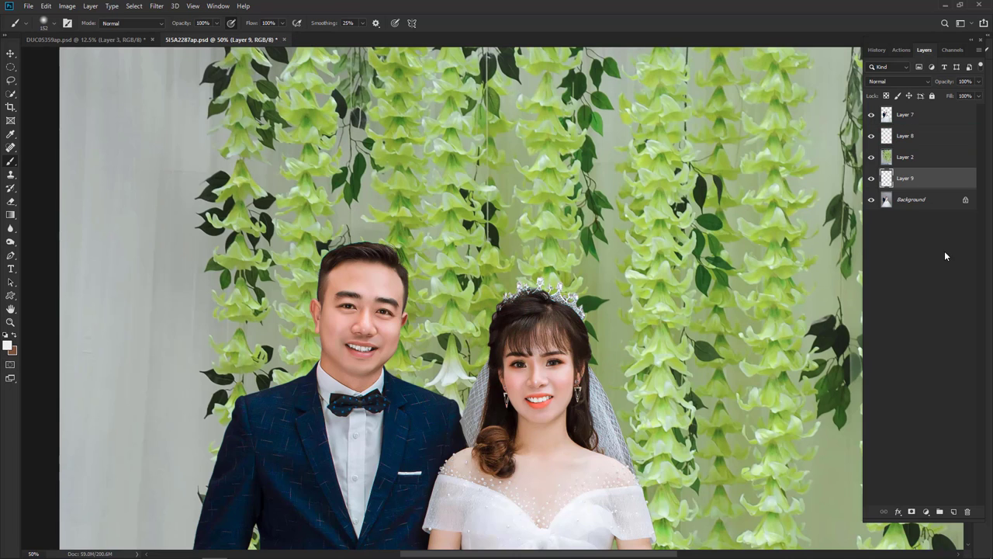
key("ctrl+bracketright")
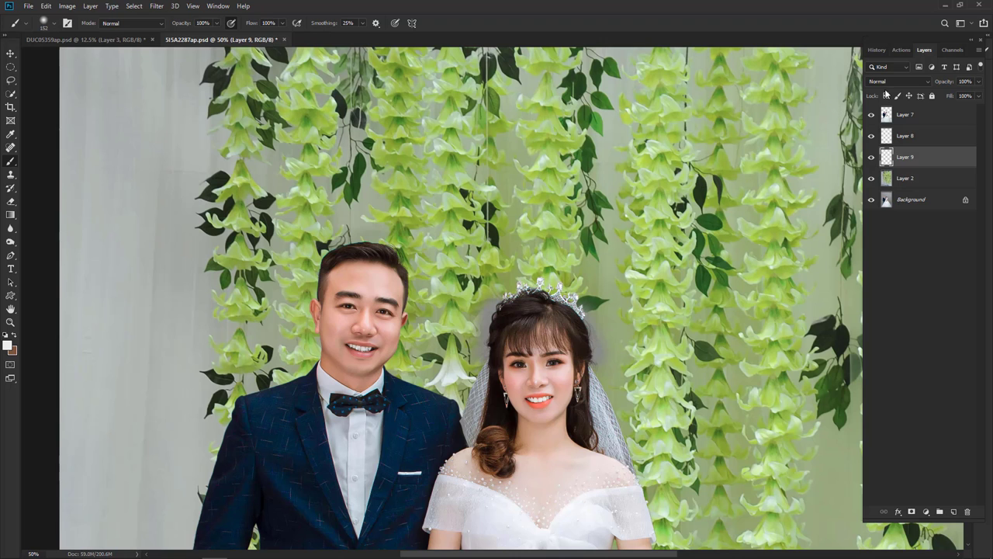
scroll(614, 377, "up", 5)
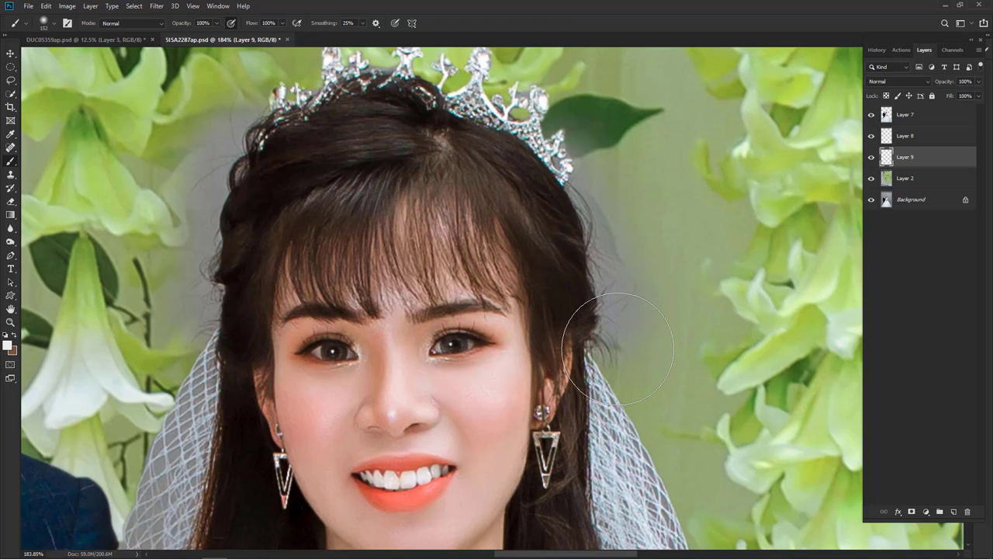
left_click_drag(943, 161, 967, 511)
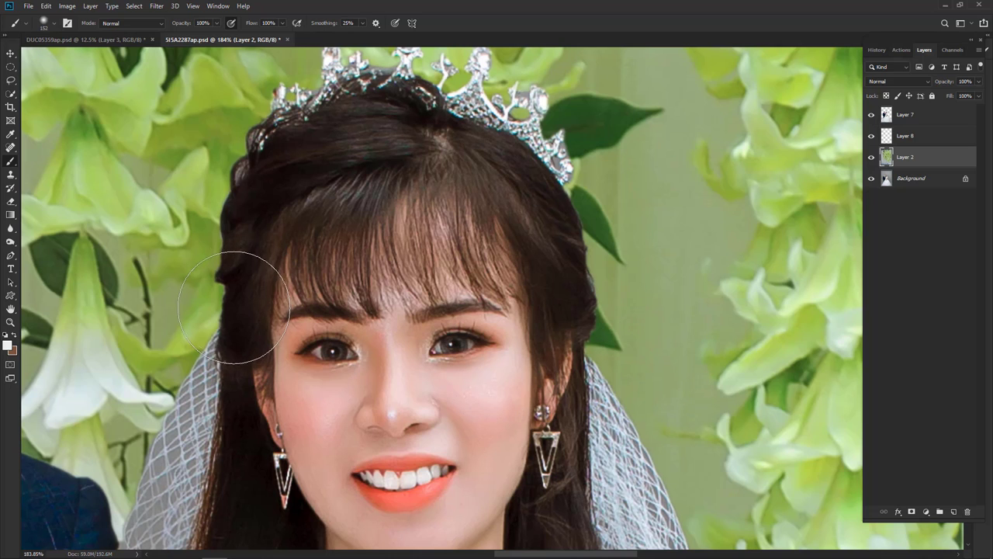
Re-mask the bride's hair edges and crown, copying the Background area to a new layer above Layer 2.
key("d")
key("q")
mouse_move(229, 338)
left_mouse_down()
mouse_move(251, 152)
mouse_move(243, 199)
left_mouse_up()
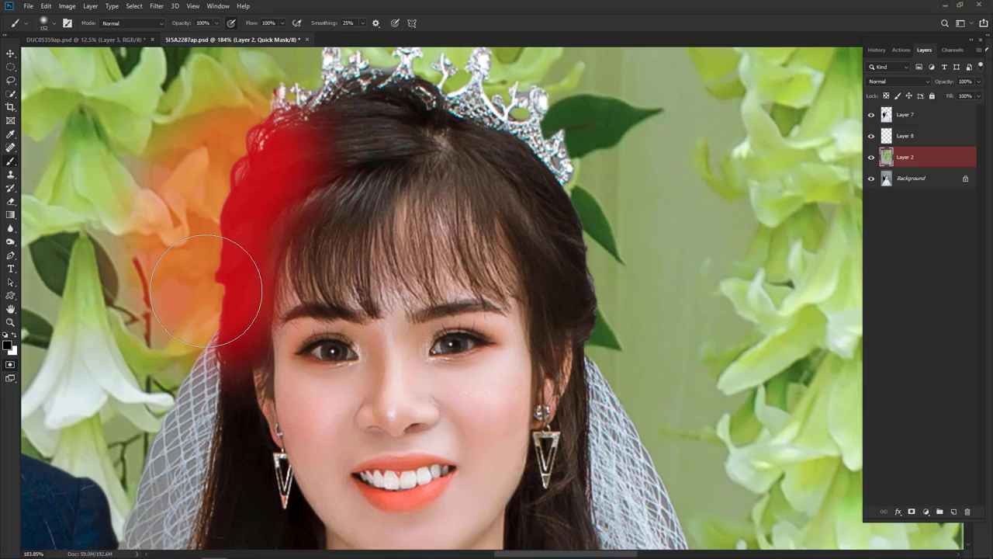
mouse_move(571, 182)
left_mouse_down()
mouse_move(588, 235)
mouse_move(565, 240)
mouse_move(543, 300)
mouse_move(572, 288)
mouse_move(595, 222)
left_mouse_up()
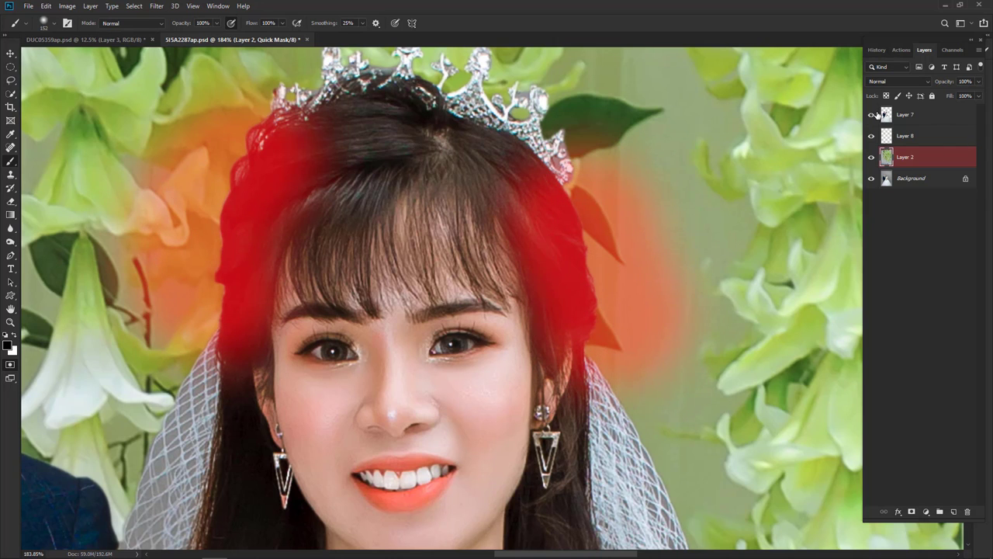
key("q")
left_click(904, 180)
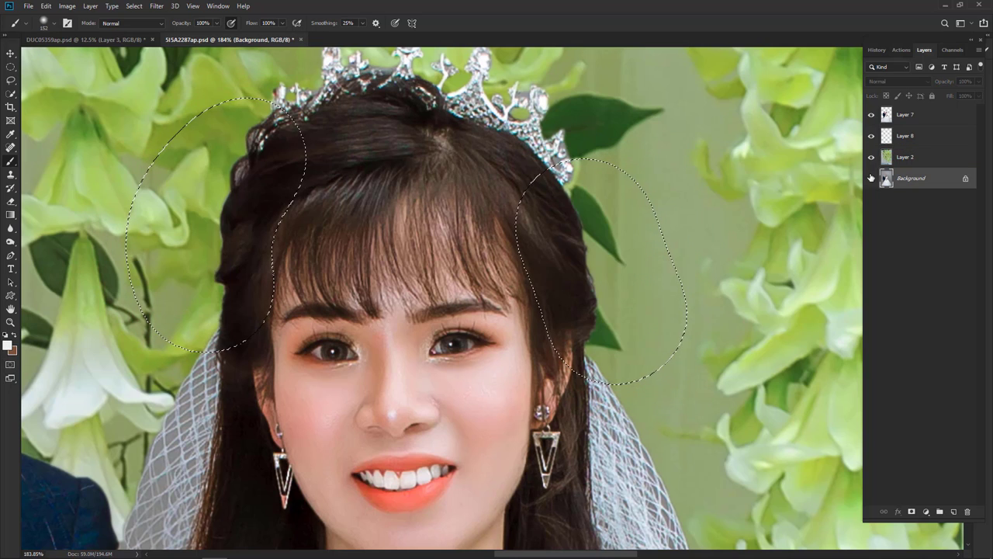
key("ctrl+j")
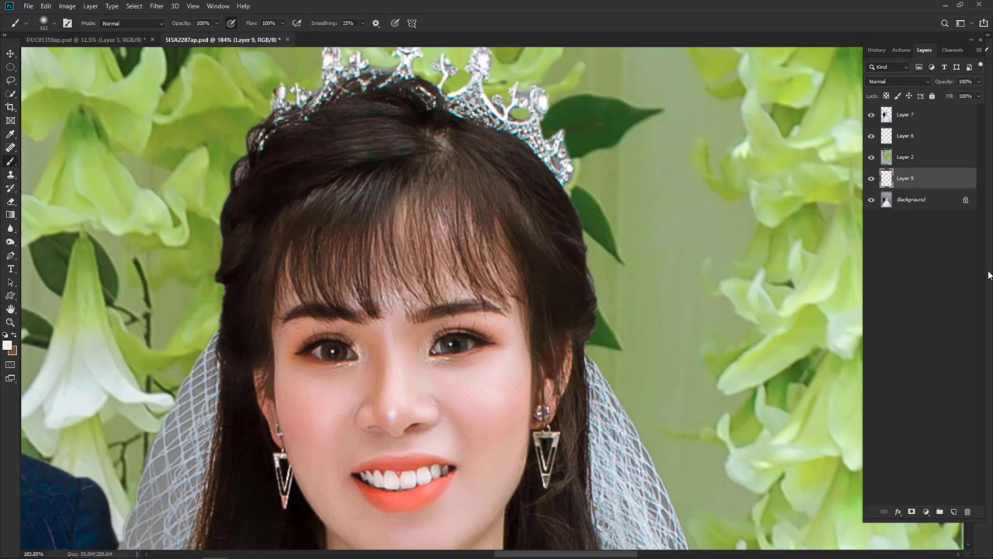
key("ctrl+bracketright")
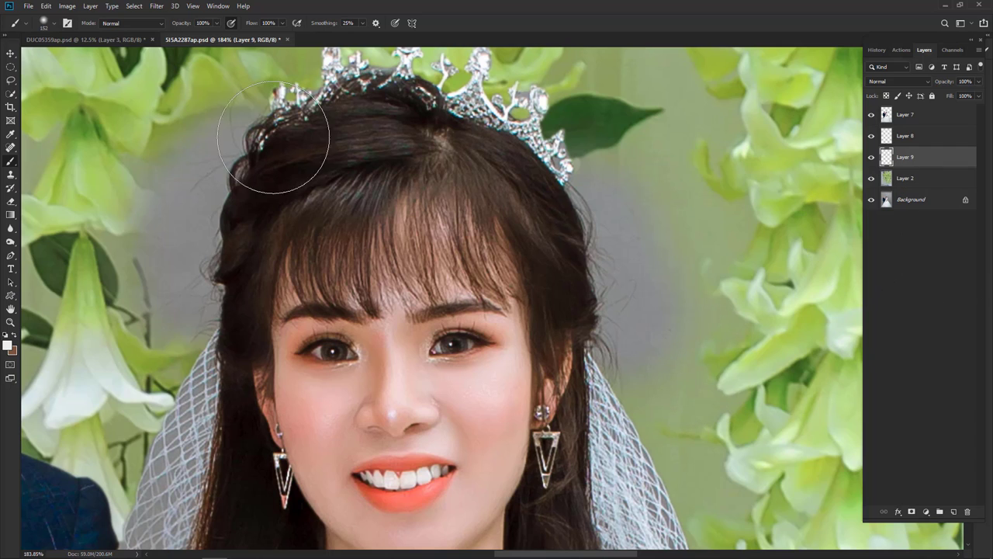
Set Layer 9's blend mode to Multiply.
left_click(900, 79)
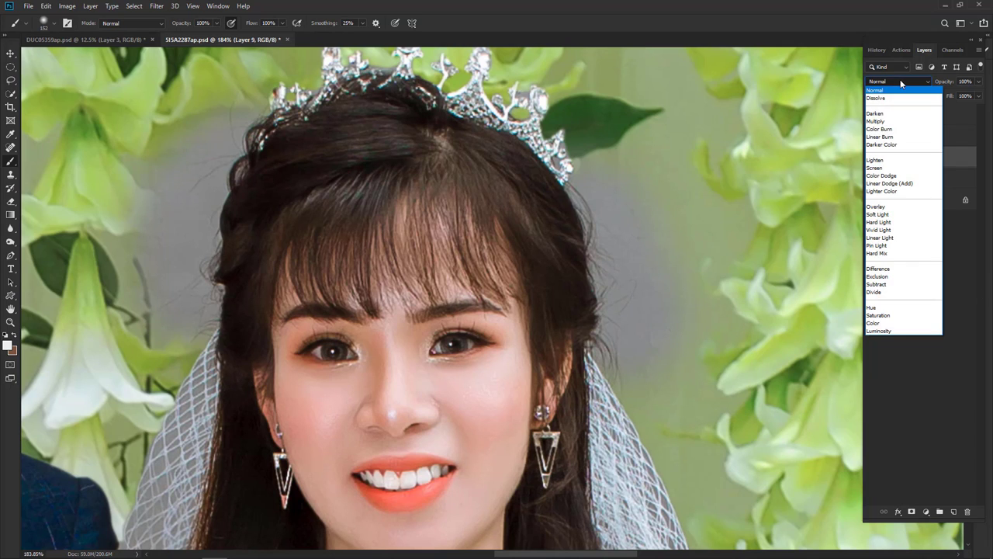
left_click(875, 121)
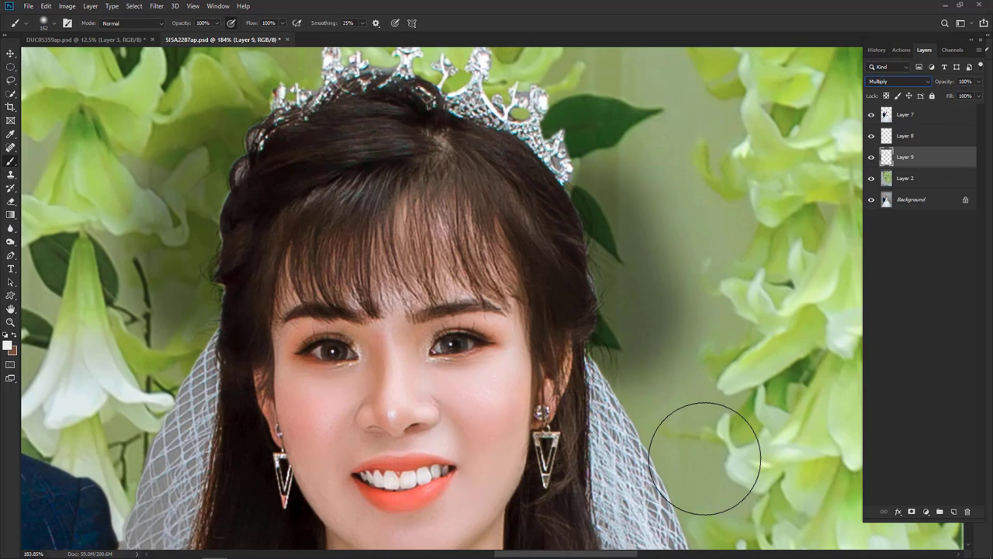
left_click(67, 6)
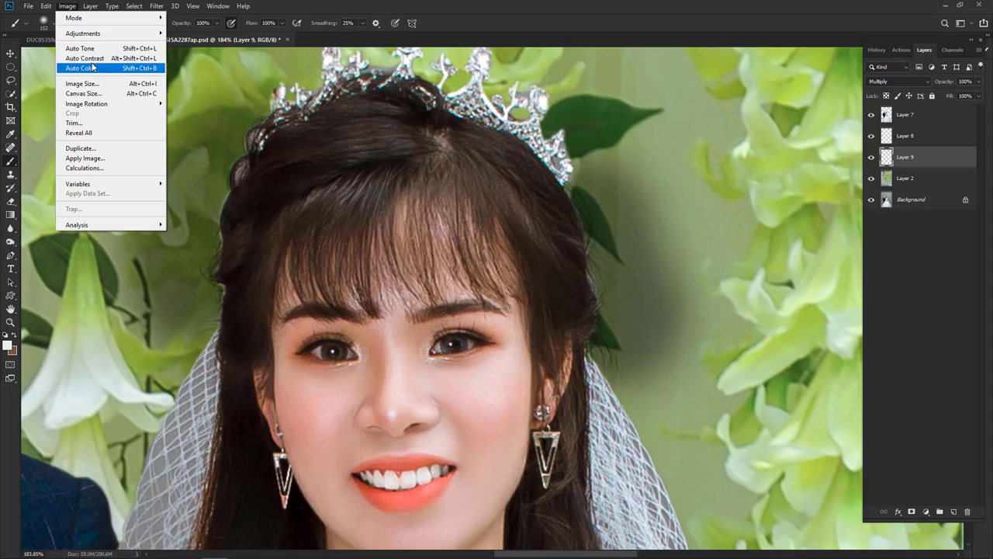
mouse_move(83, 33)
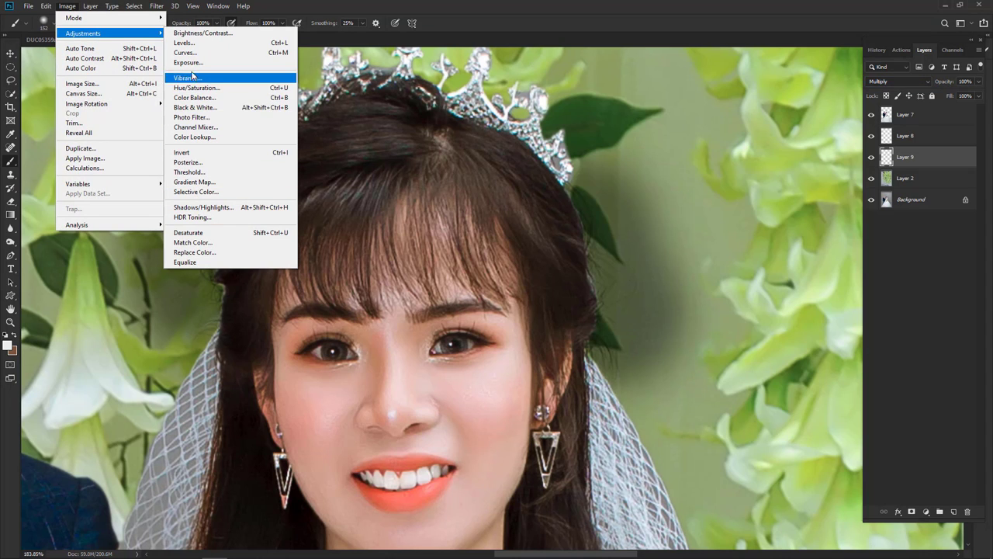
Apply Curves to Layer 9, resampling the white point on the backdrop beside the bride.
left_click(187, 53)
left_click_drag(732, 230, 834, 301)
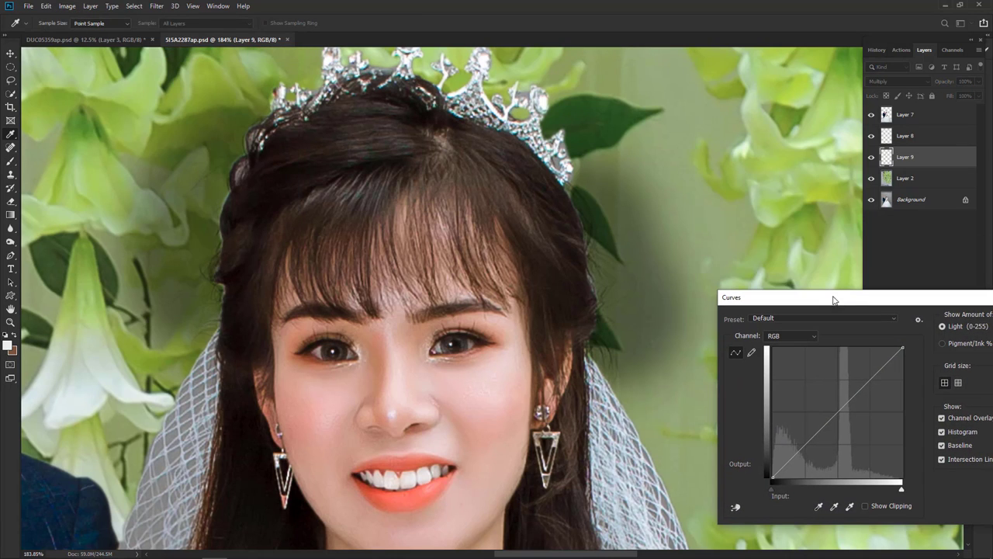
left_click(851, 507)
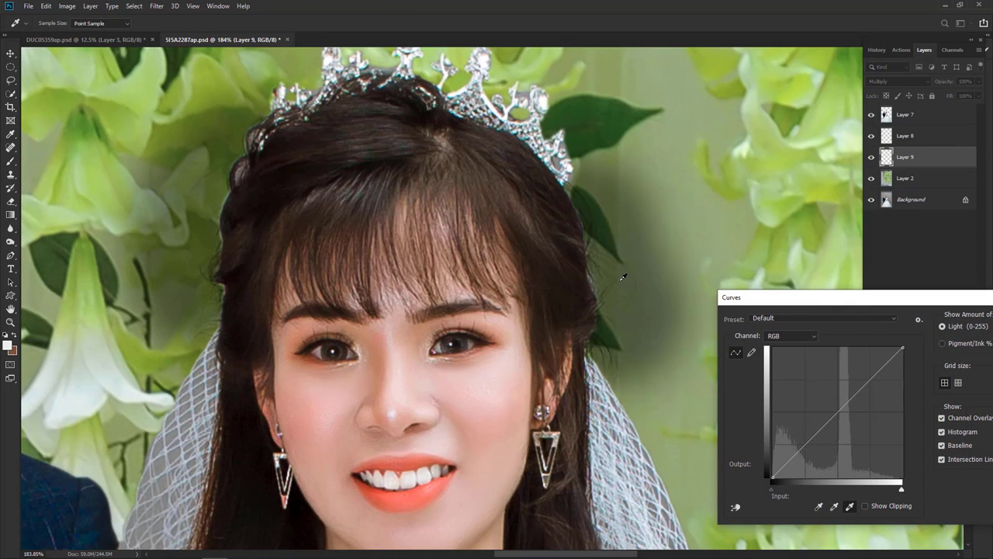
left_click(668, 289)
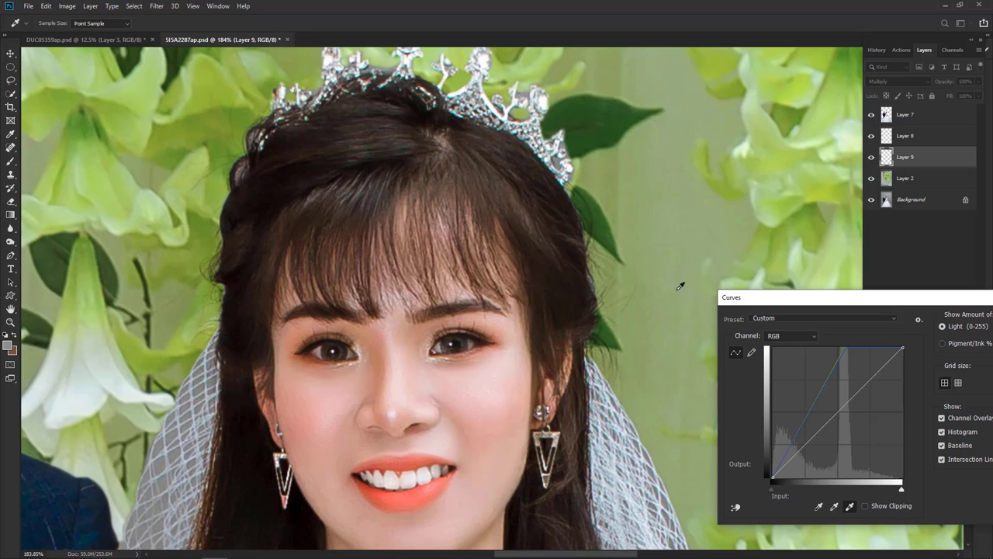
key("ctrl+z")
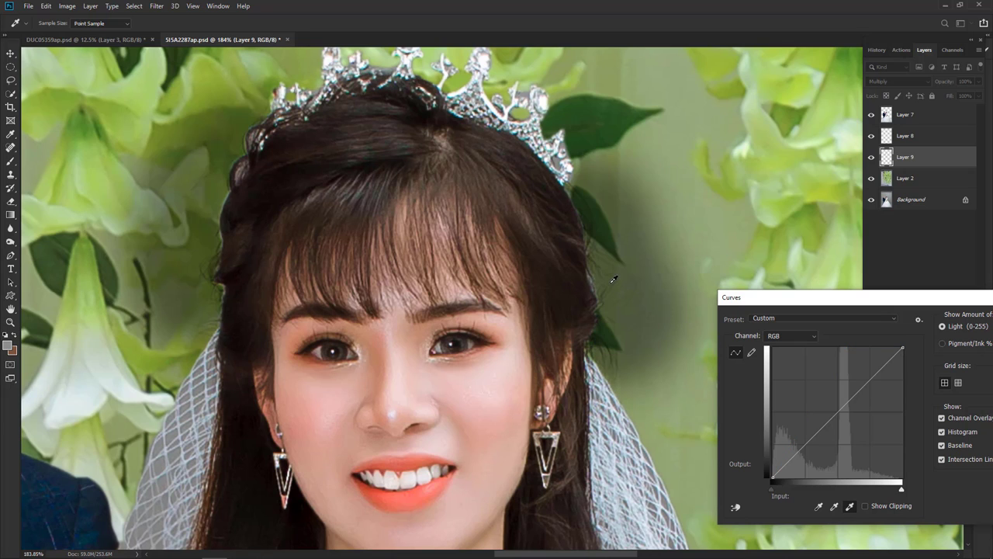
left_click(666, 297)
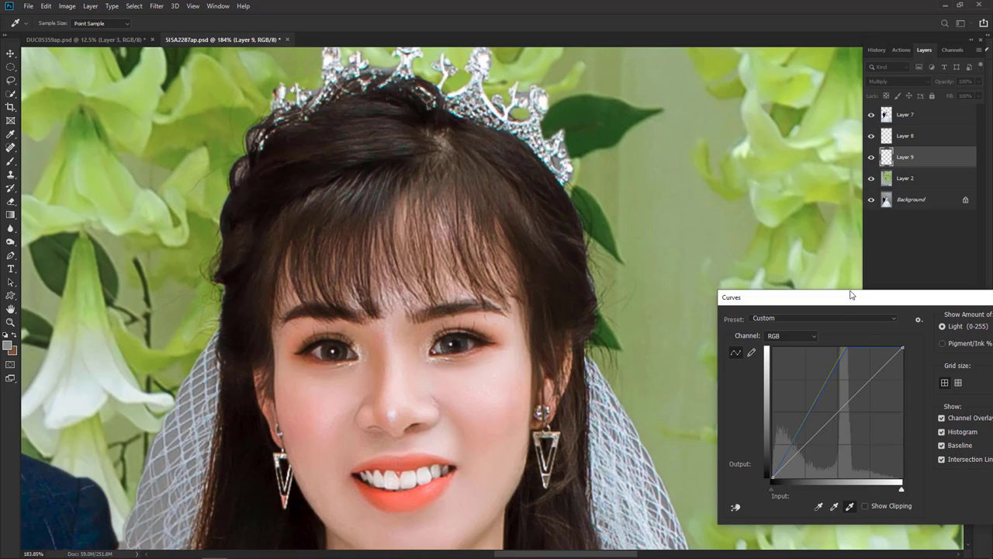
left_click_drag(965, 310, 709, 381)
key("b")
left_click(789, 337)
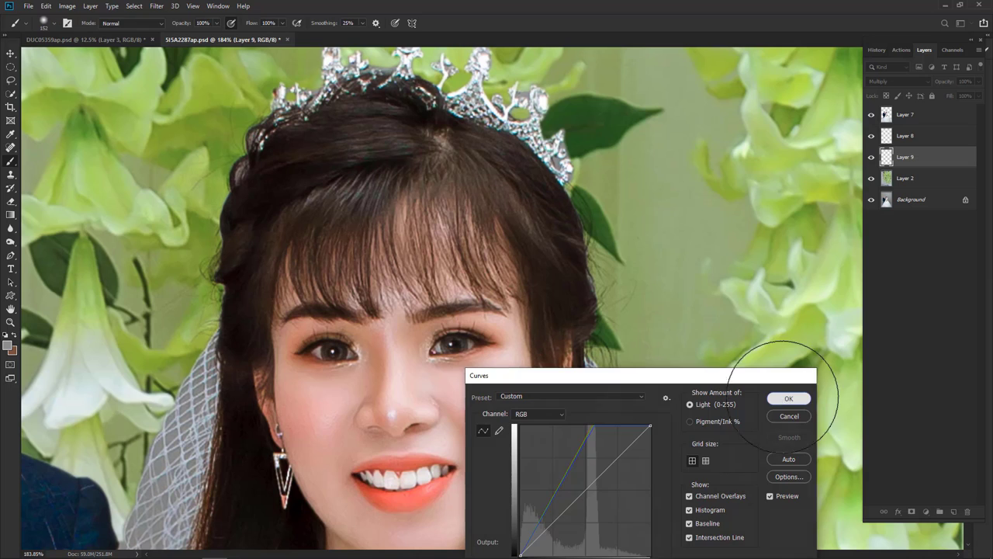
Compare Layer 9 on and off, then make Layer 7 active via the Move tool's layer list.
left_click(872, 161)
left_click(871, 161)
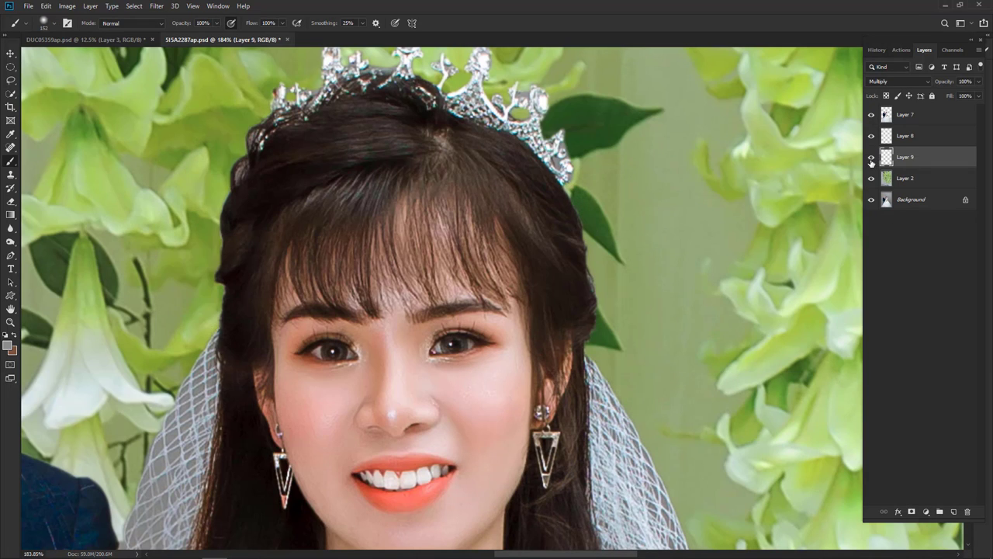
left_click(872, 161)
left_click(872, 161)
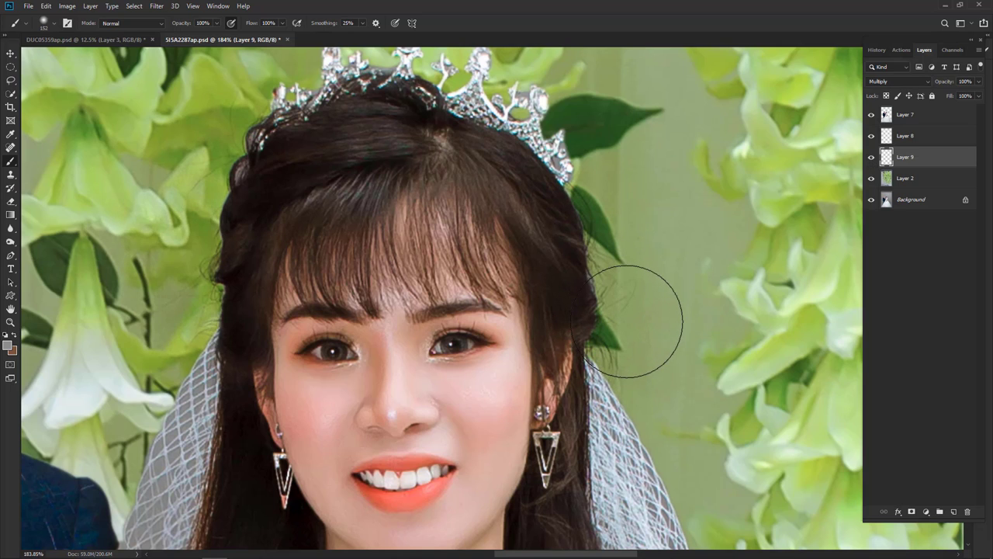
key("v")
right_click(344, 217)
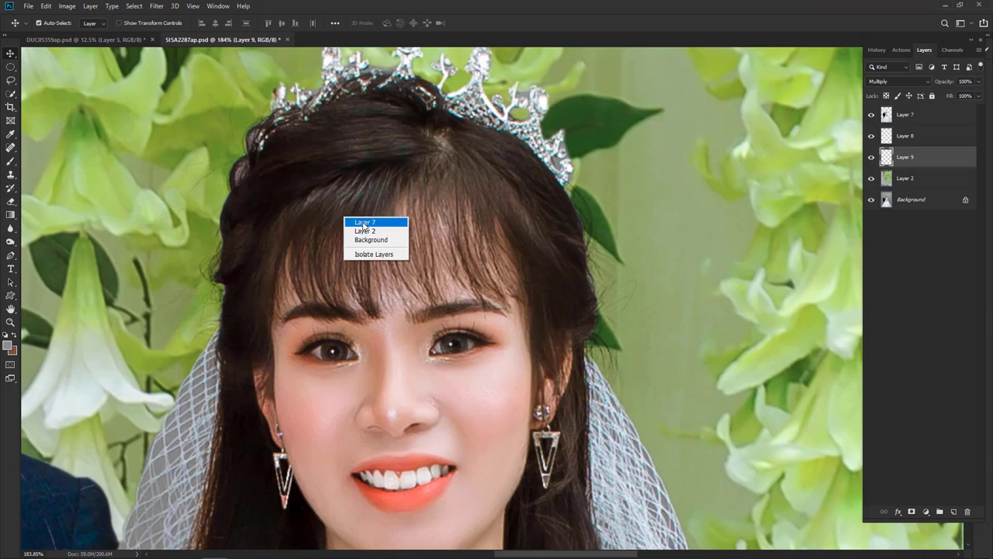
left_click(358, 223)
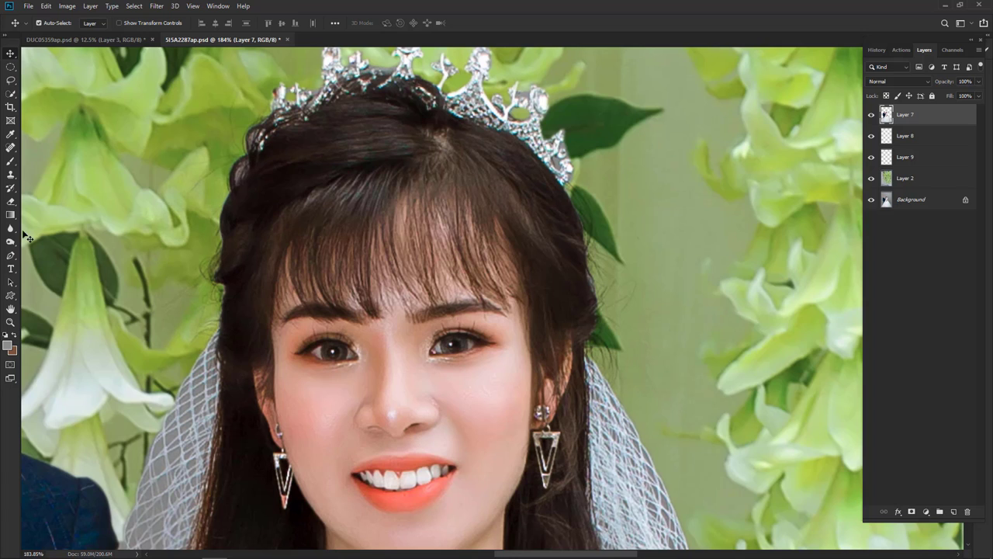
Erase the bride's hair fringe on Layer 7 with a soft Eraser at 100% opacity, then fit the photo.
left_click(11, 201)
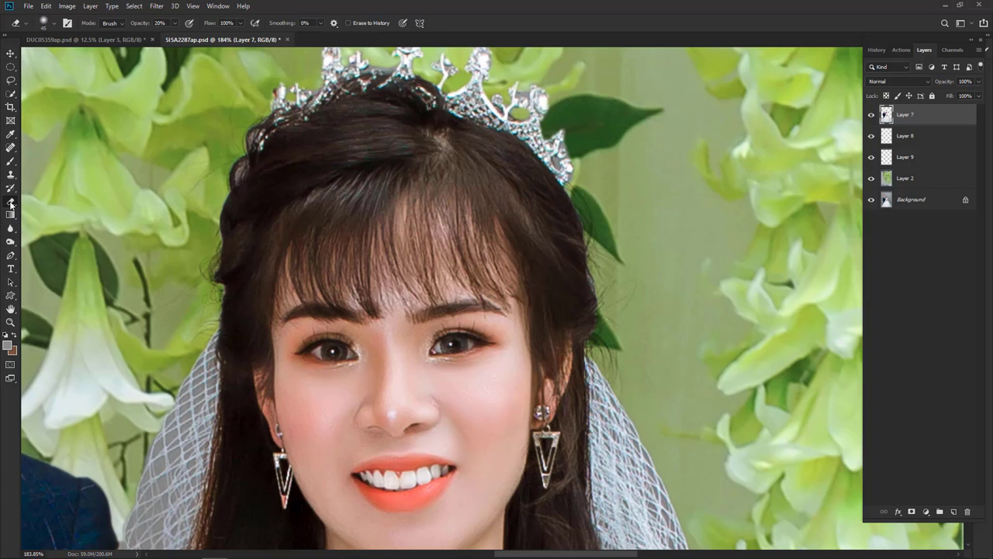
right_click(241, 182)
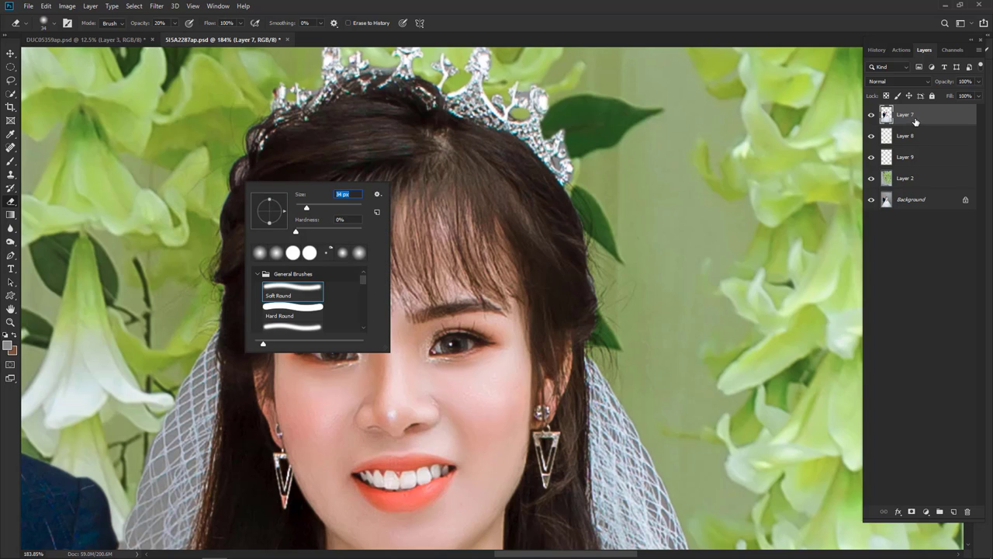
left_click(916, 122)
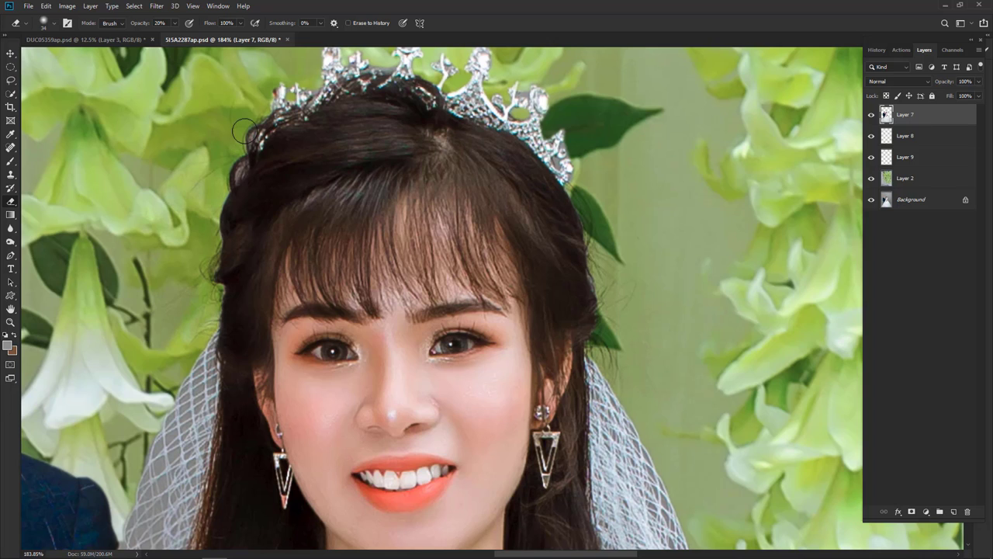
left_click(176, 24)
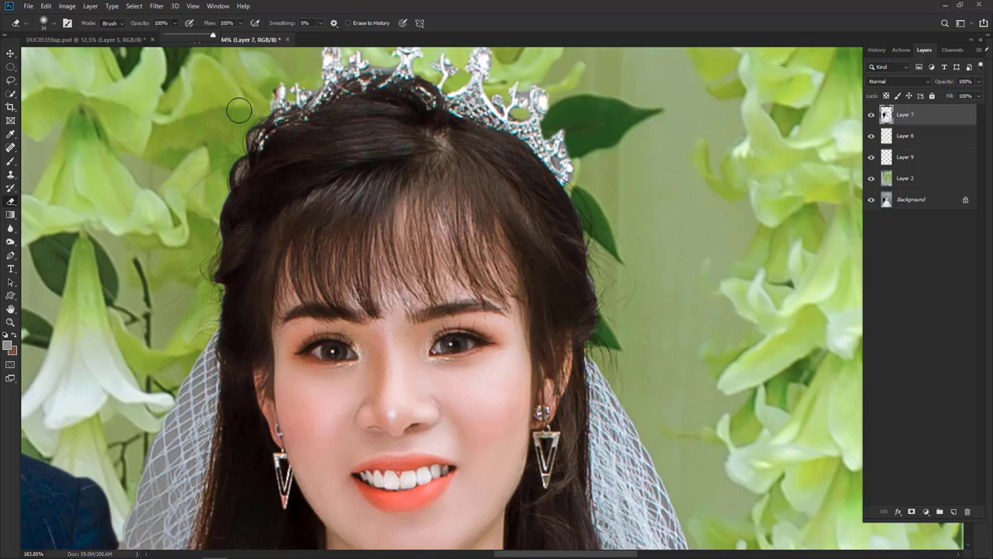
key("0")
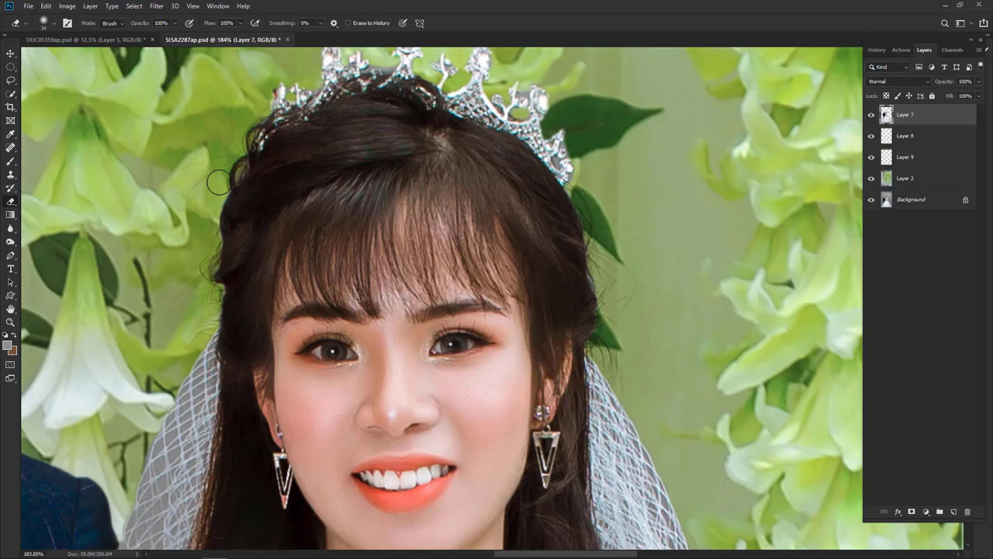
scroll(134, 150, "up", 2)
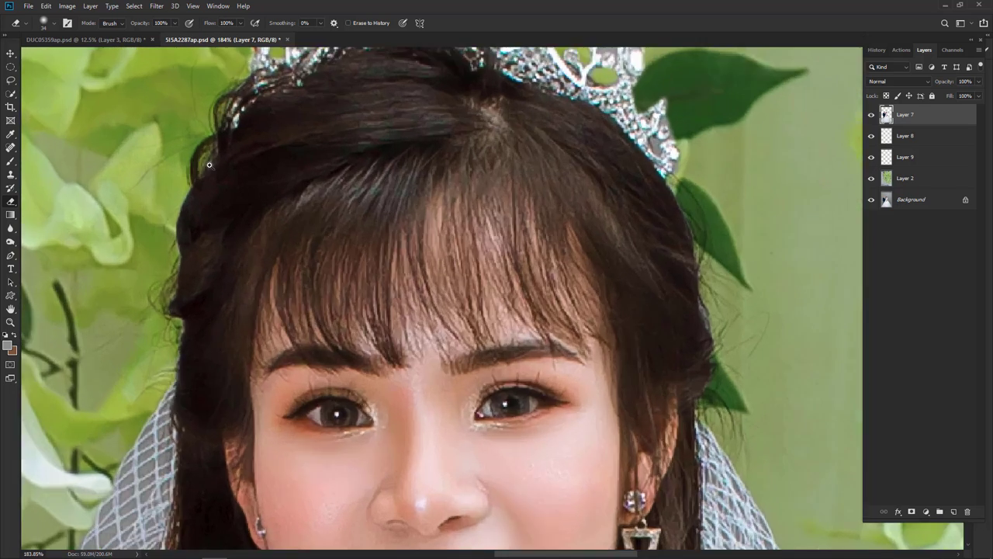
scroll(134, 151, "up", 3)
scroll(133, 151, "up", 1)
scroll(415, 229, "down", 1)
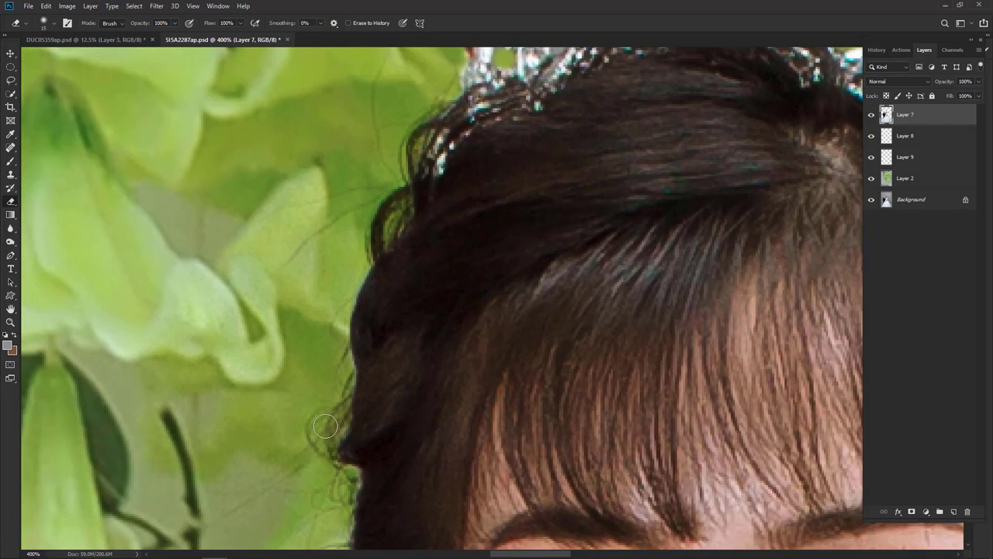
scroll(346, 475, "down", 1)
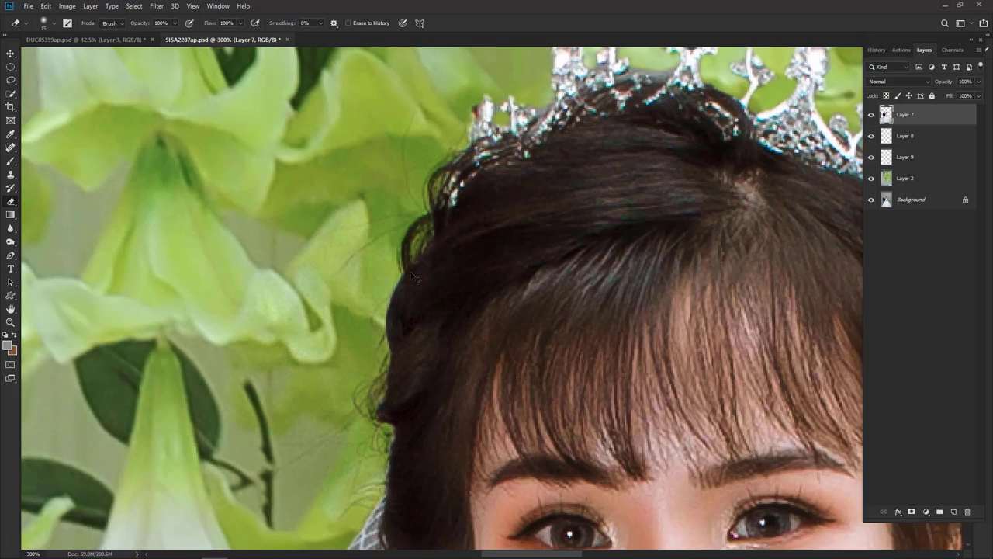
mouse_move(572, 343)
left_mouse_down()
mouse_move(484, 261)
mouse_move(307, 264)
left_mouse_up()
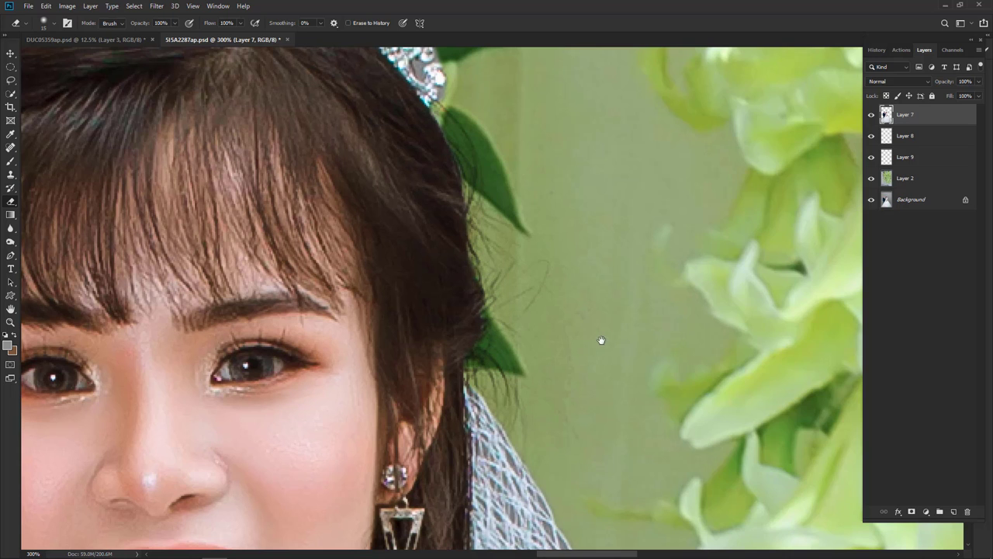
key("ctrl+0")
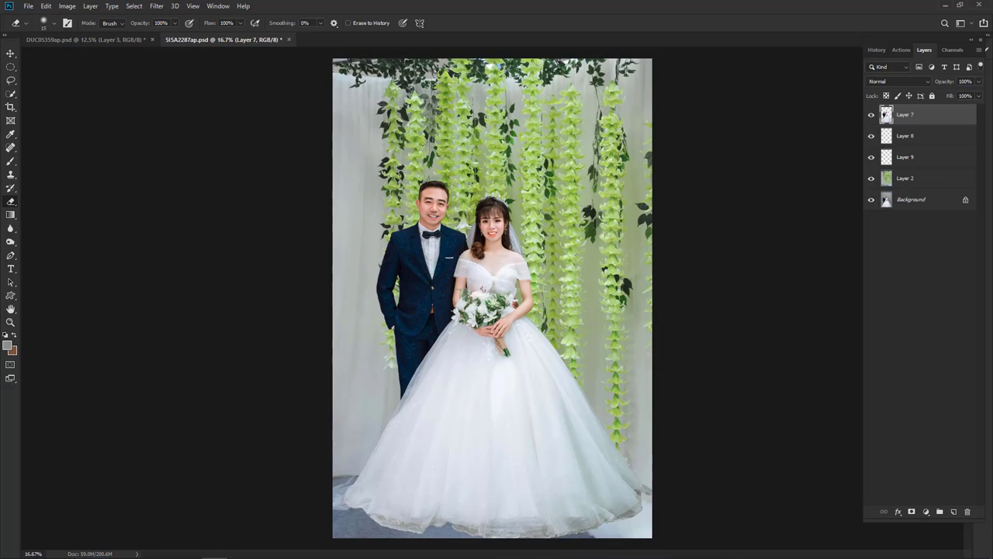
Zoom in on the couple's faces, keep Layer 8 on Multiply, and hide the flower Layer 2.
left_click_drag(332, 133, 649, 326)
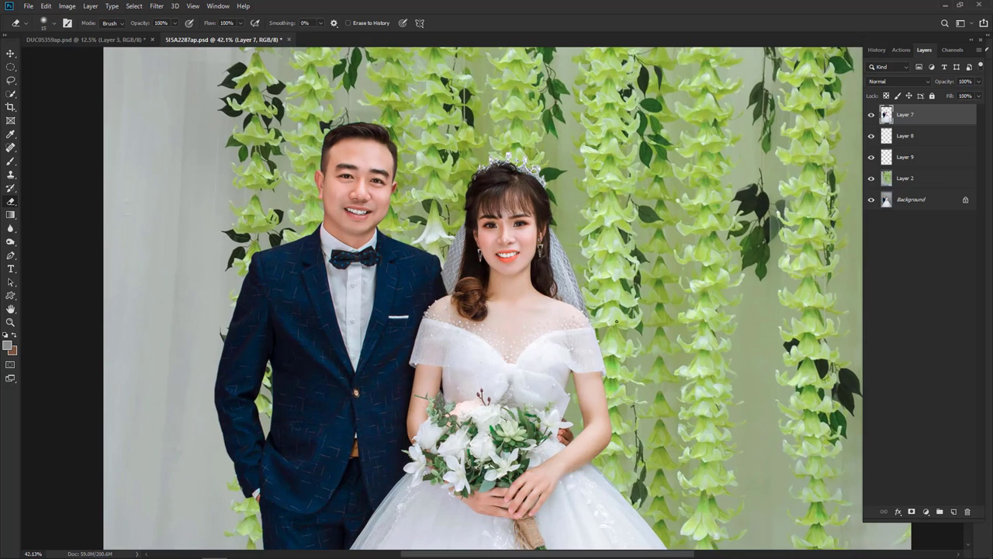
left_click_drag(358, 143, 675, 359)
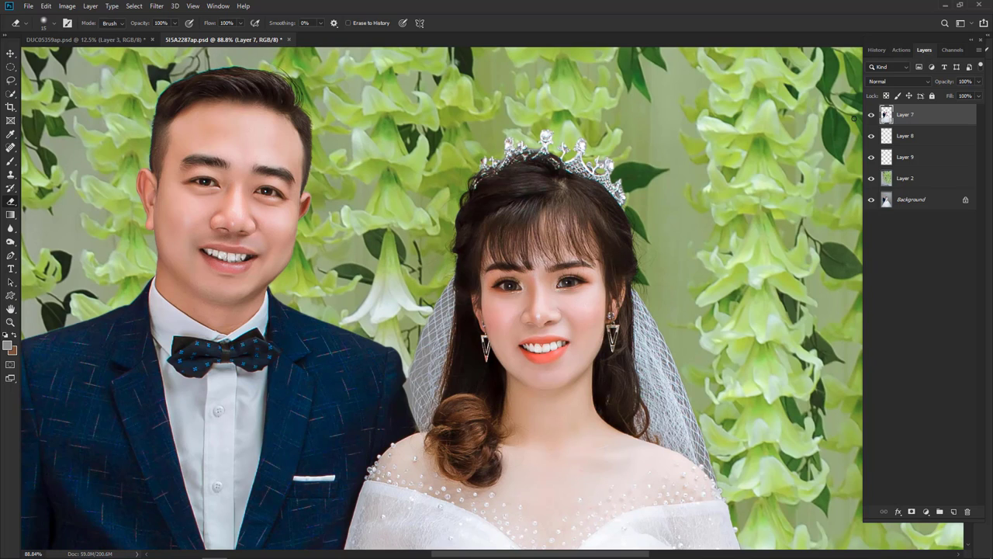
left_click(915, 137)
left_click(900, 81)
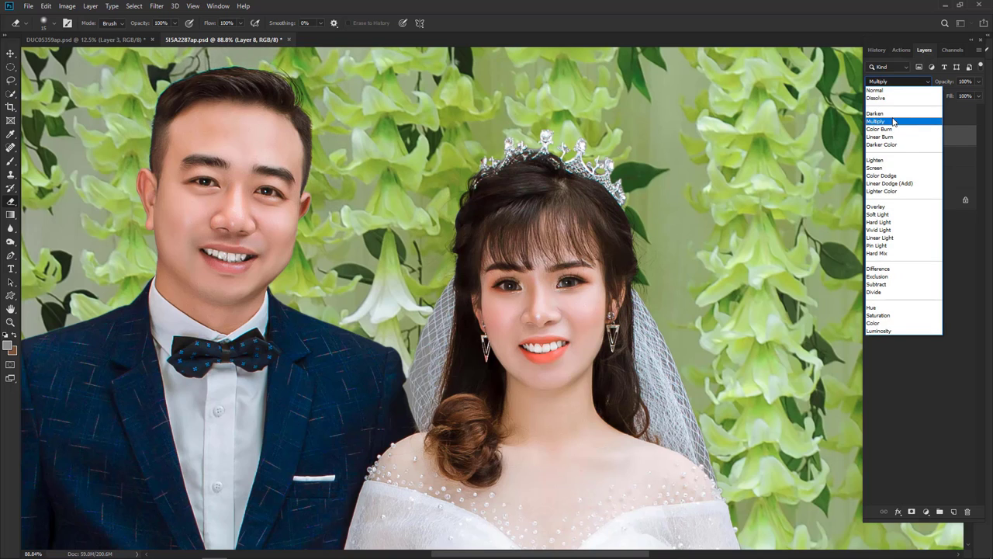
left_click(912, 422)
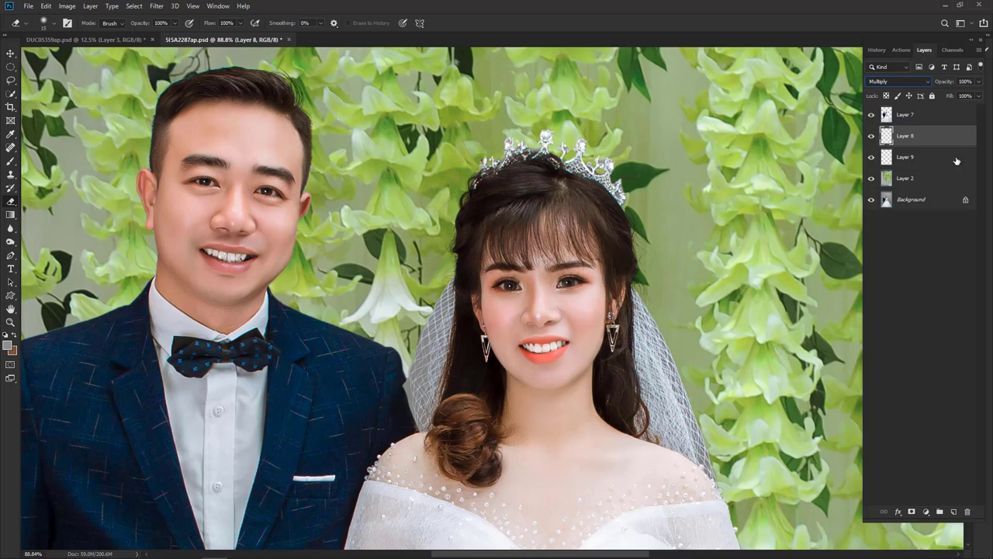
left_click(871, 178)
Hide Layers 9, 8 and 7, then start a brush Quick Mask on the Background layer.
left_click(871, 157)
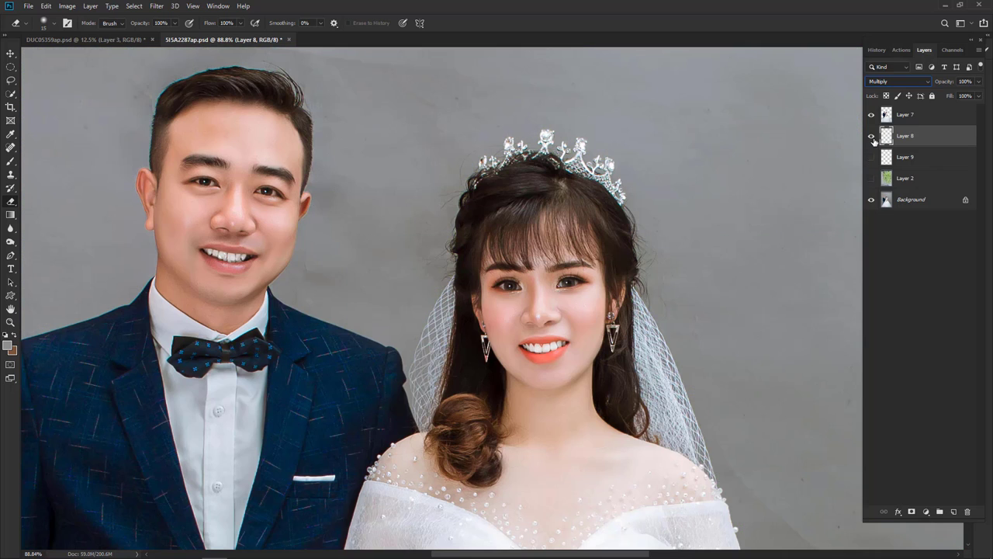
left_click(871, 135)
left_click(870, 114)
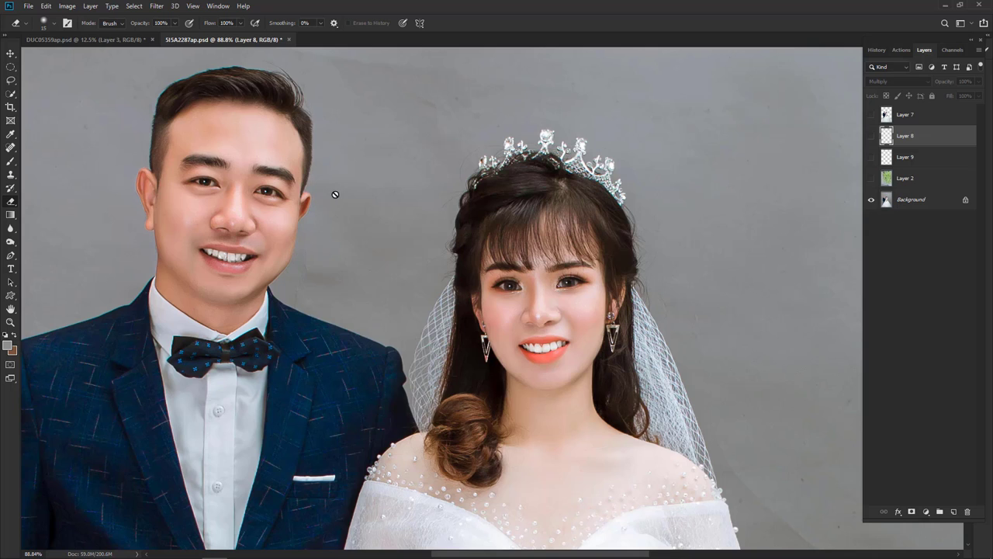
left_click(909, 204)
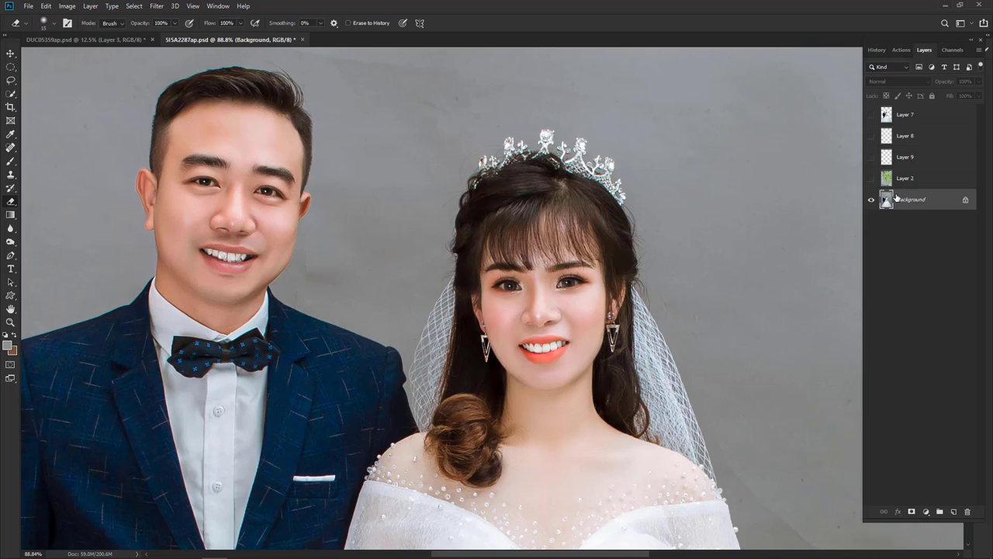
key("b")
key("q")
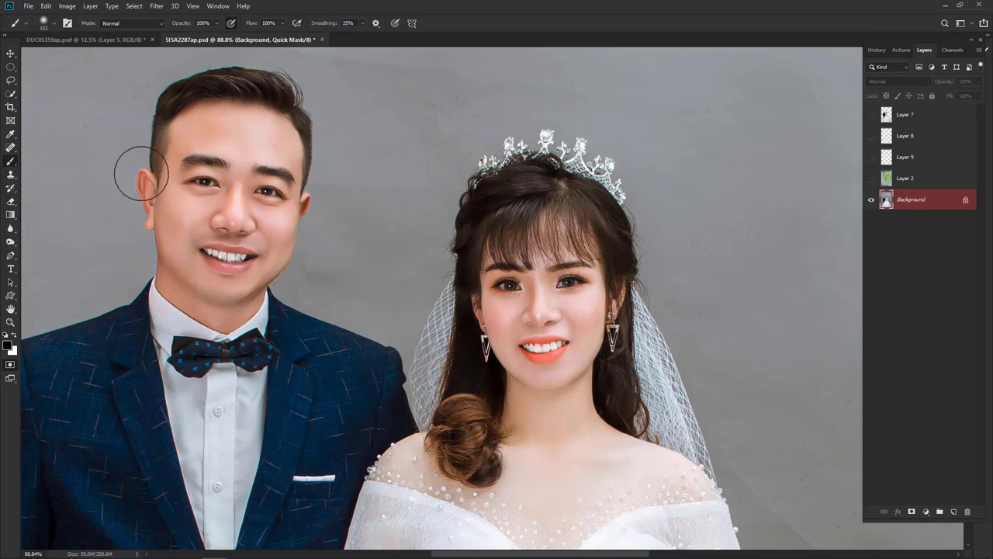
Mask over the groom's and bride's hair and copy that area onto new Layer 10.
mouse_move(138, 173)
left_mouse_down()
mouse_move(176, 77)
mouse_move(326, 199)
left_mouse_up()
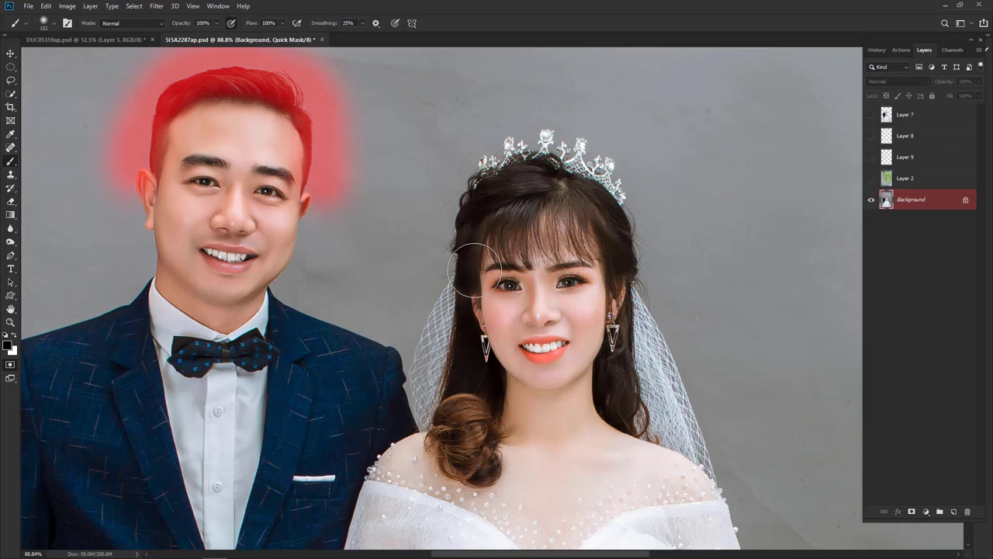
left_click_drag(466, 287, 479, 180)
left_click_drag(609, 182, 656, 287)
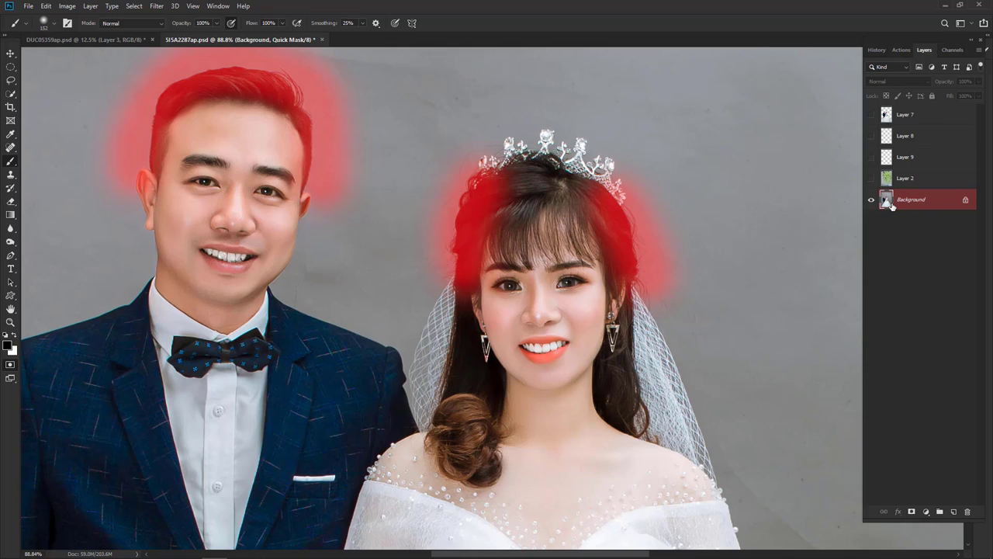
double_click(10, 364)
left_click(532, 179)
key("ctrl+minus")
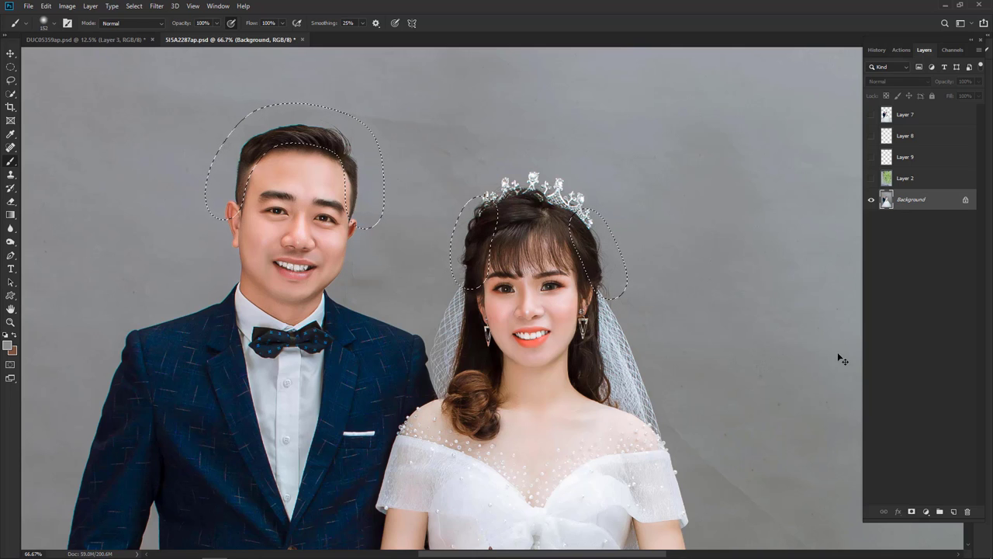
key("ctrl+j")
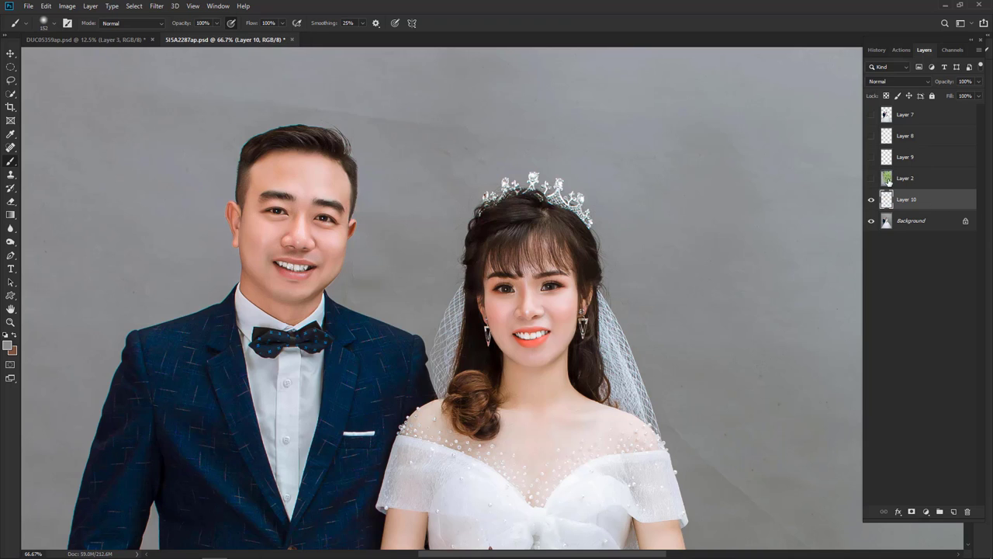
Move Layer 10 above the flower layer and make Layer 2's flowers and Layer 7's couple visible again.
left_click_drag(935, 195, 931, 166)
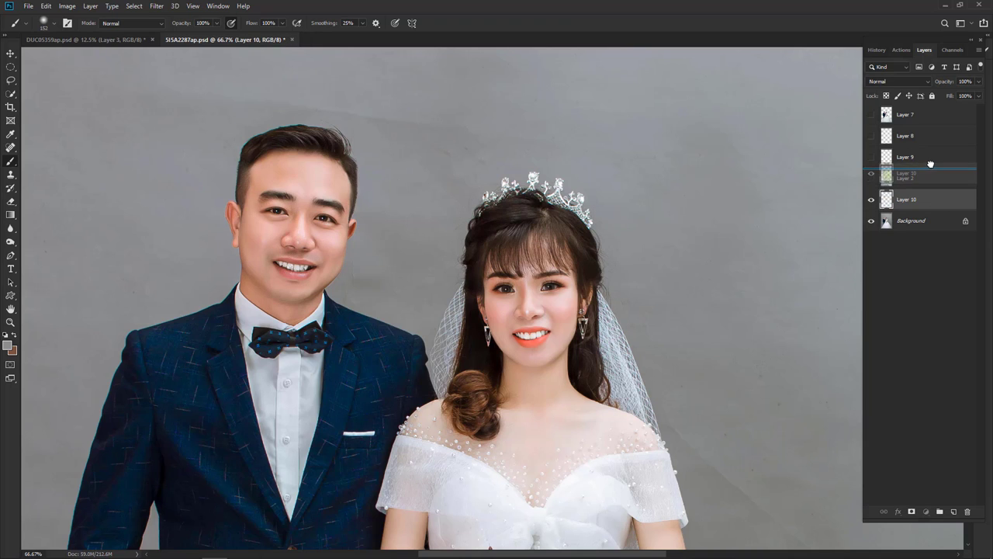
left_click(871, 200)
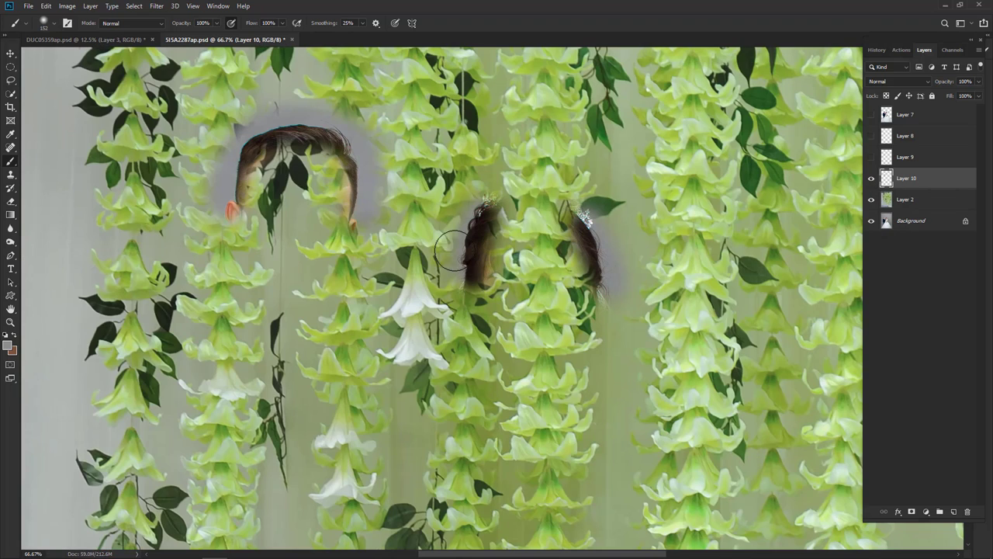
left_click(917, 221)
left_click(870, 114)
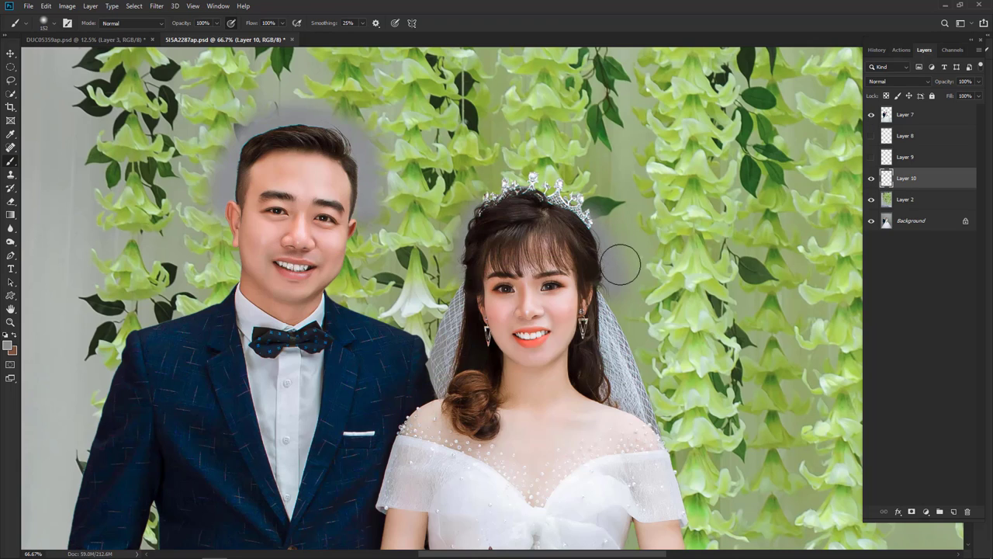
scroll(567, 284, "up", 2)
key("e")
scroll(559, 284, "down", 1)
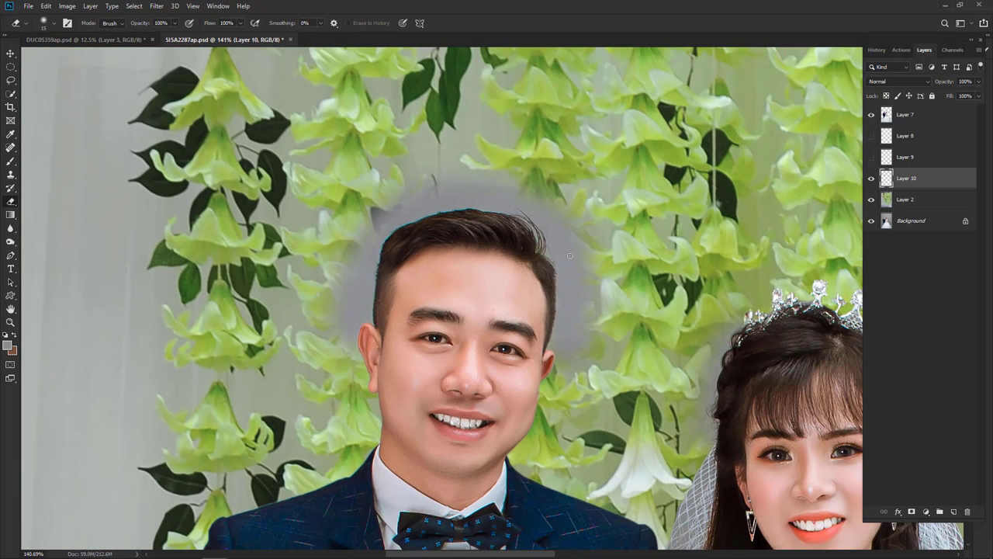
Set Layer 10 to Multiply, then try and cancel a Curves white-point adjustment.
key("v")
left_click_drag(654, 345, 574, 271)
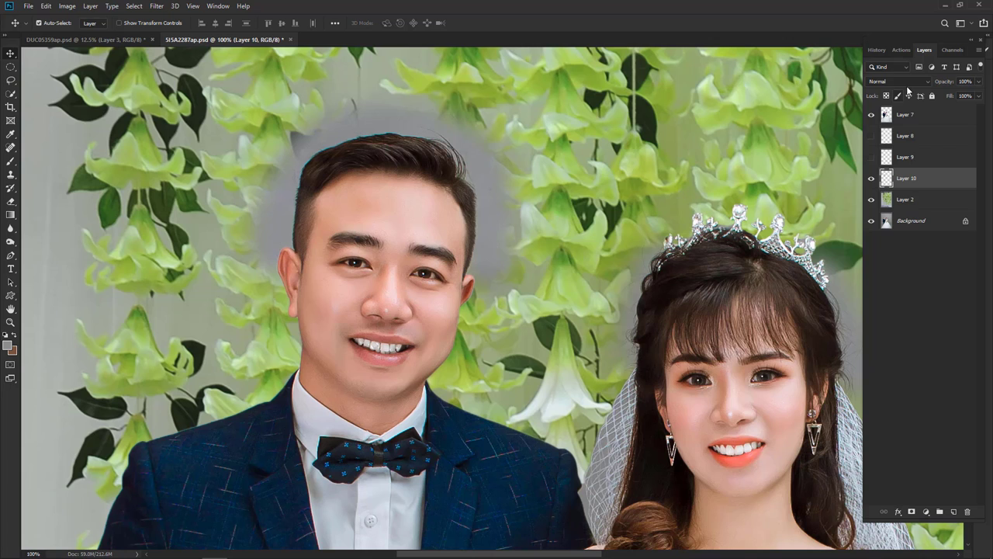
left_click(907, 81)
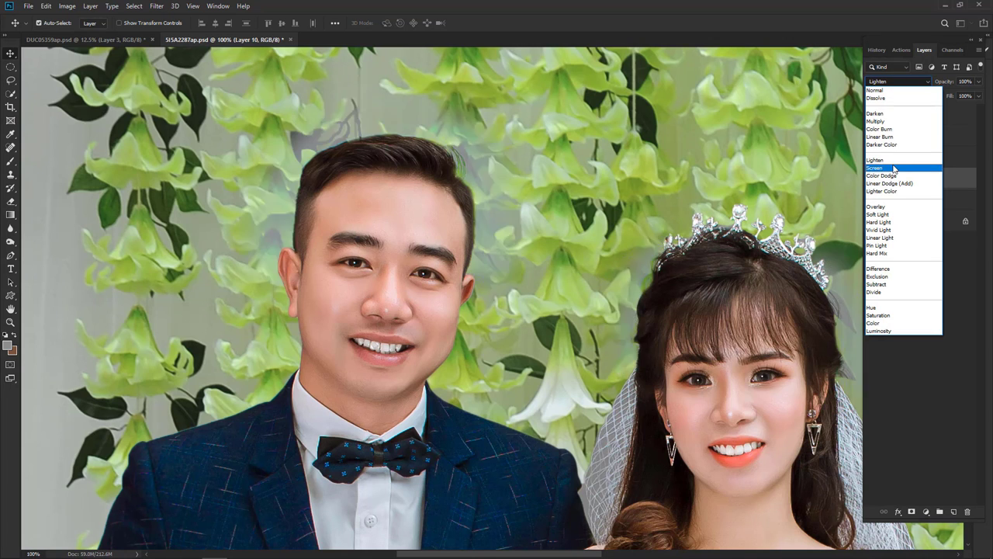
left_click(889, 121)
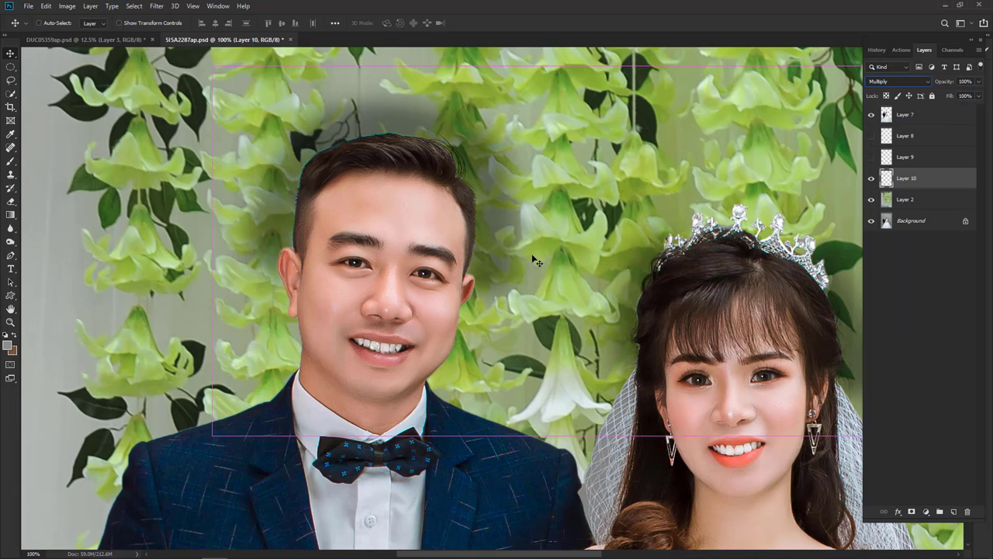
key("ctrl+m")
left_click_drag(481, 98, 211, 271)
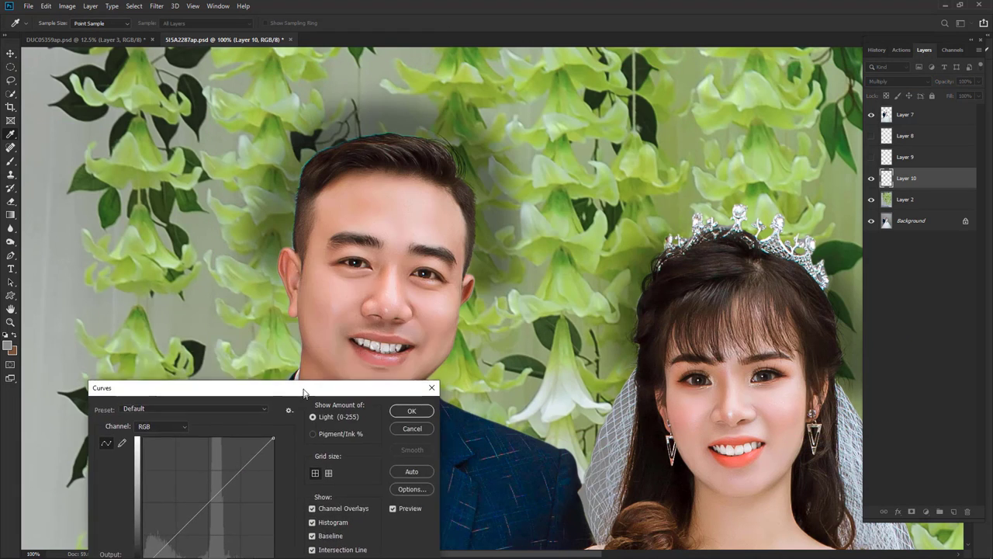
left_click(505, 166)
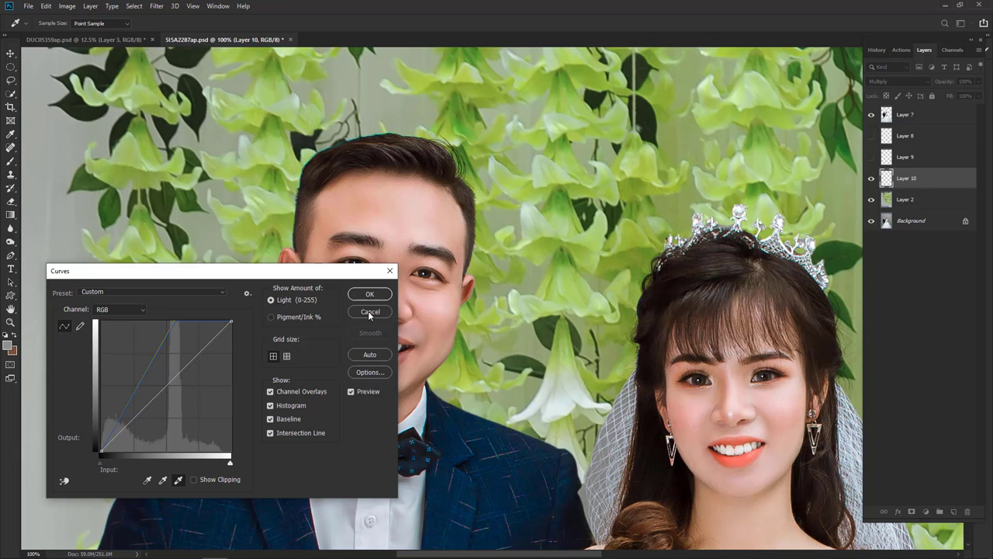
left_click(369, 312)
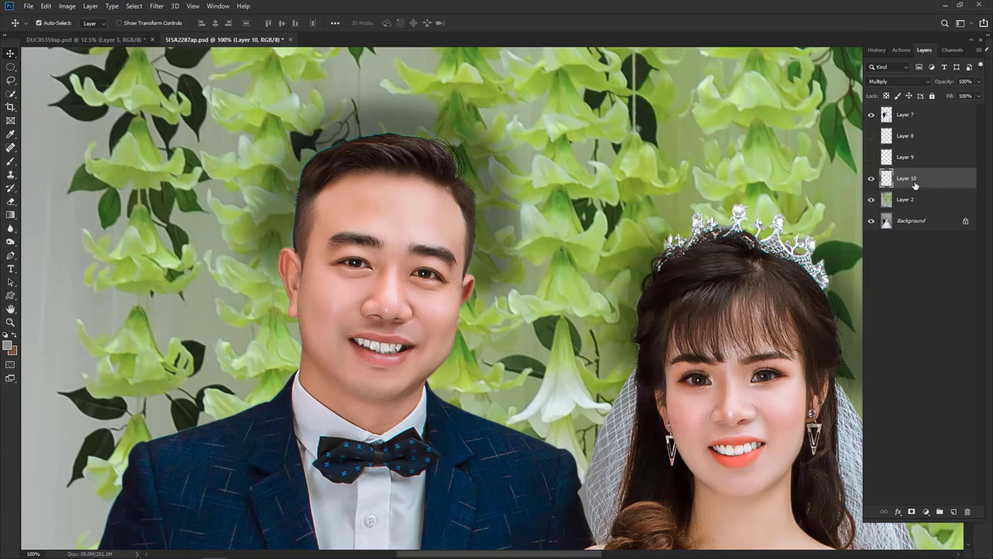
Delete Layer 10 and turn Layers 8 and 9 back on.
left_click_drag(882, 180, 967, 508)
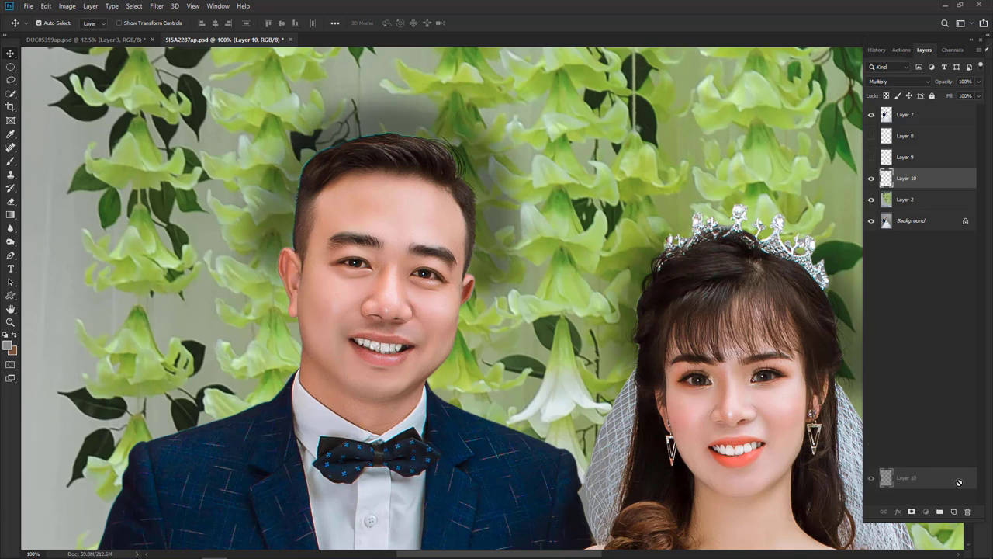
left_click(871, 157)
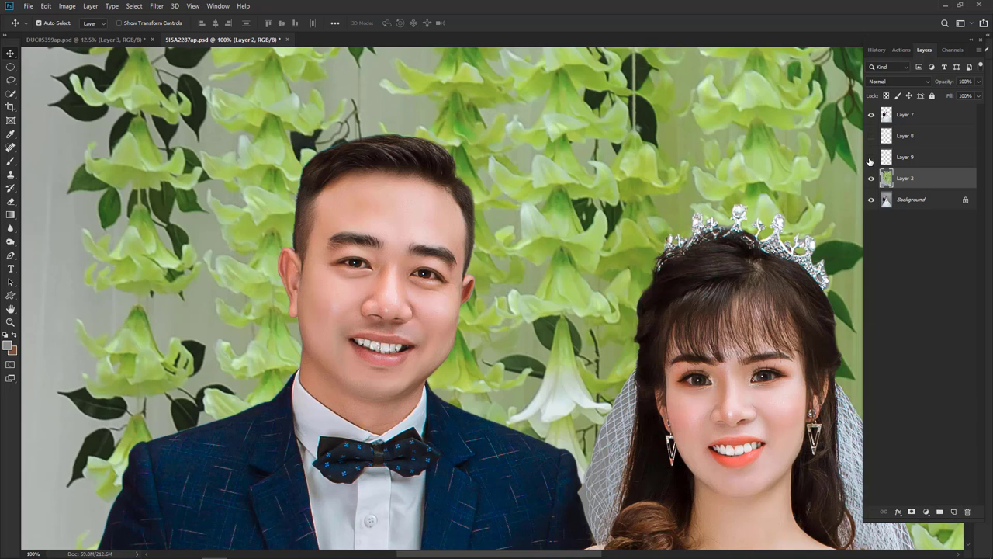
left_click(870, 138)
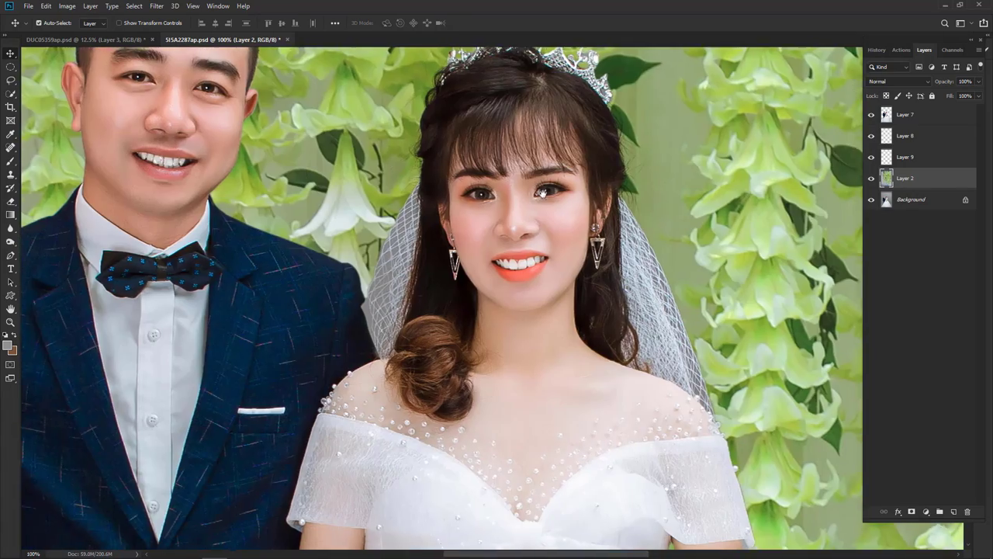
scroll(748, 368, "down", 5)
scroll(748, 368, "right", 5)
key("ctrl+0")
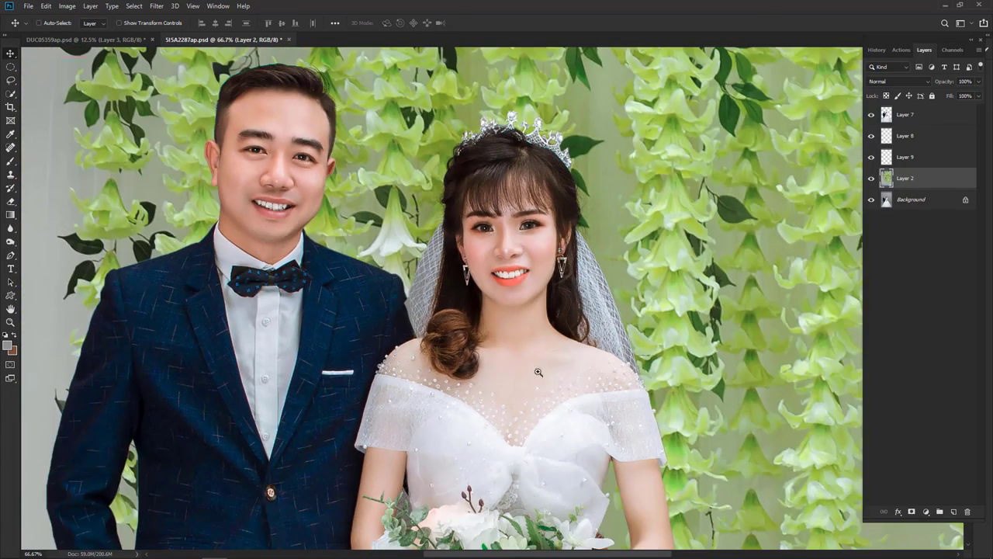
Make Layer 7 active and show the Channels list with RGB, Red, Green and Blue.
scroll(524, 337, "up", 4)
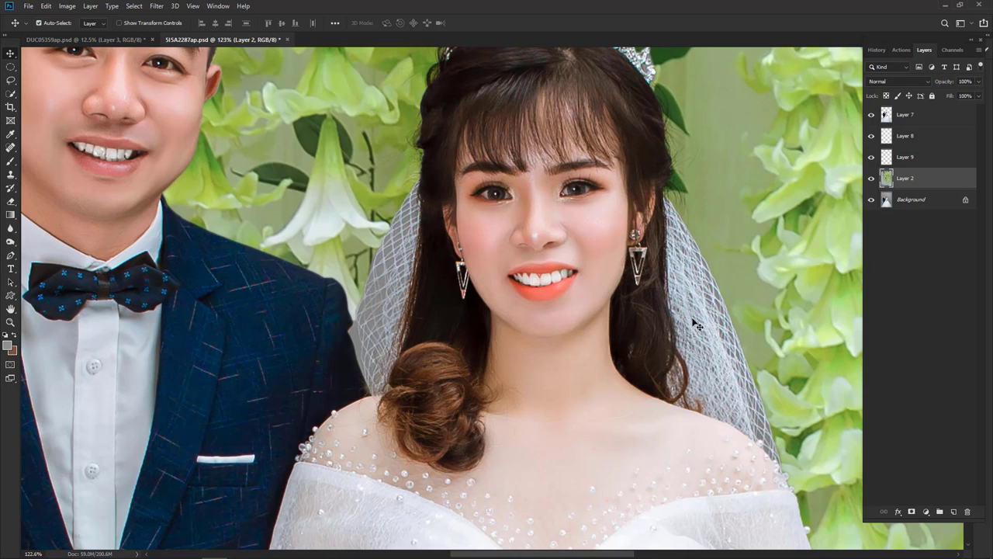
left_click(918, 117)
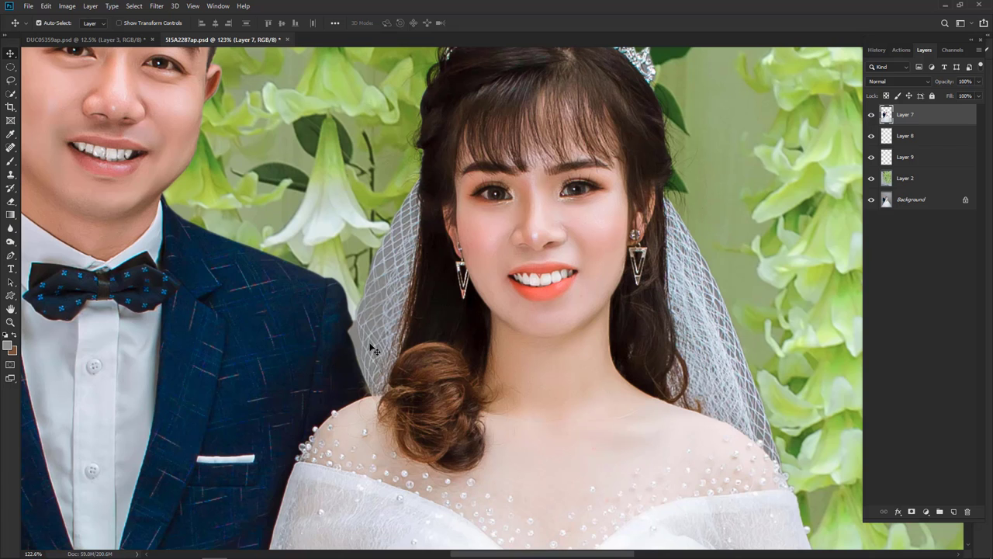
scroll(350, 223, "up", 5)
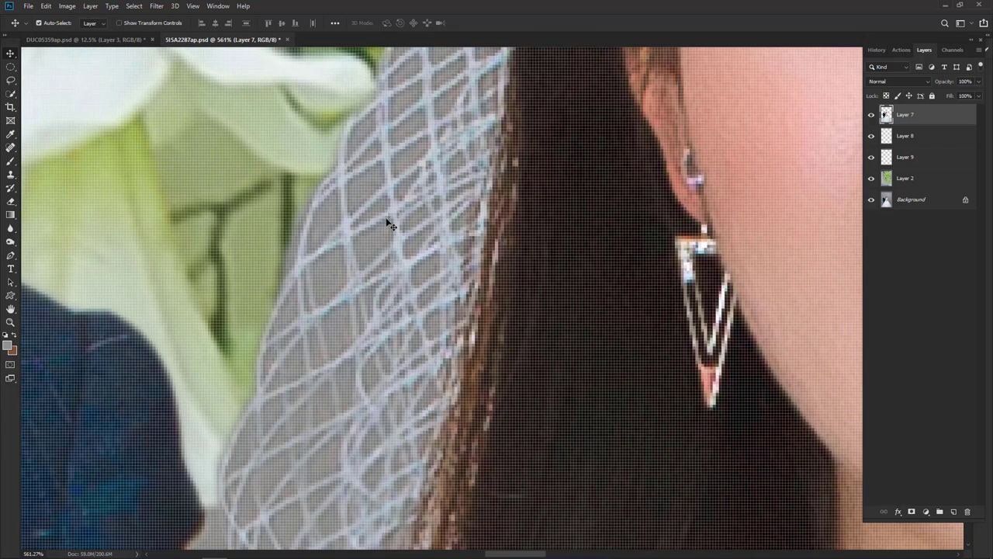
scroll(361, 264, "up", 1)
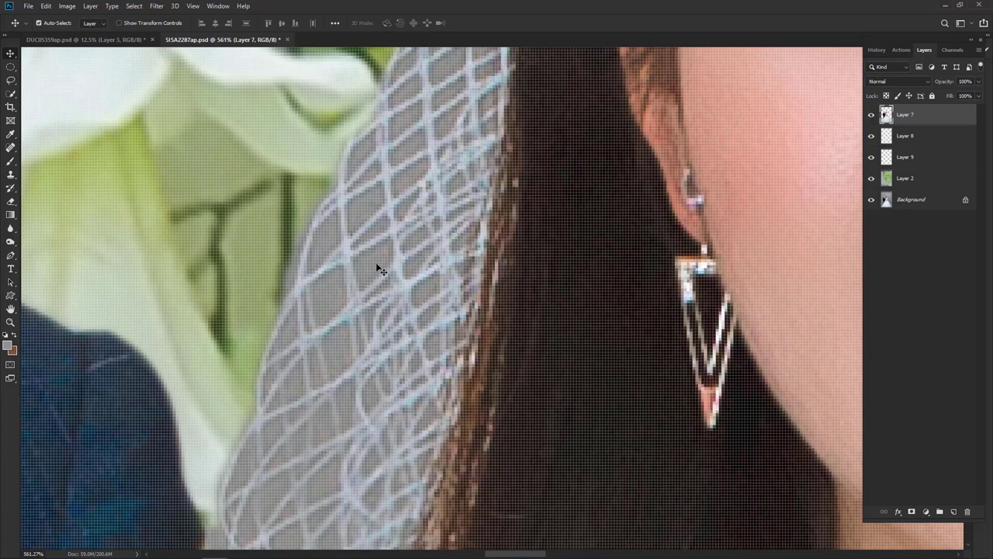
scroll(372, 272, "down", 1)
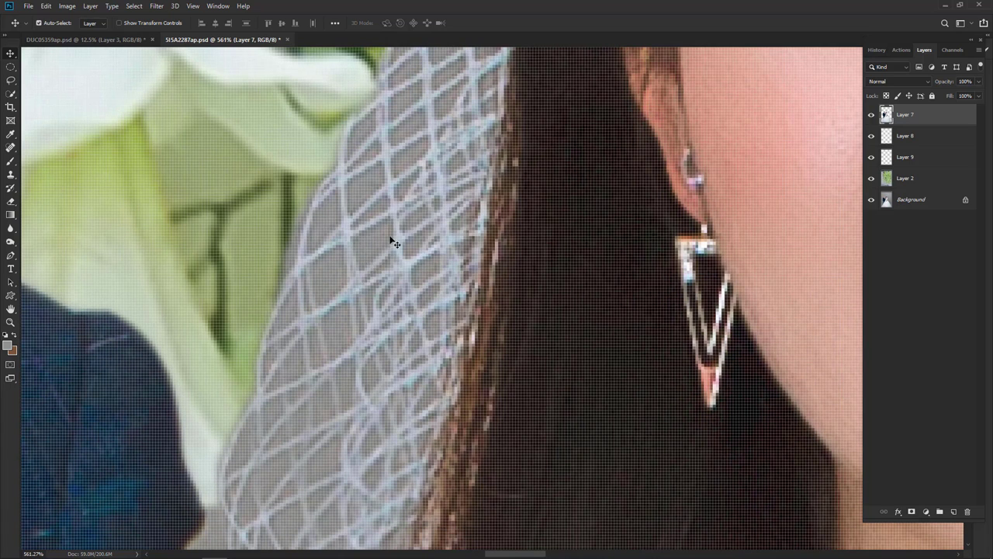
scroll(450, 257, "down", 2)
scroll(454, 258, "down", 1)
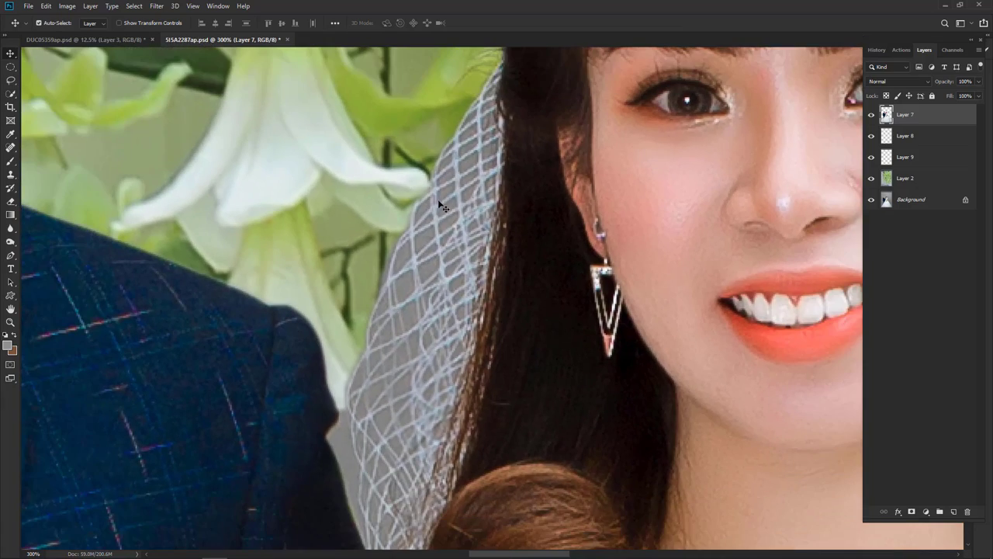
scroll(724, 223, "down", 4)
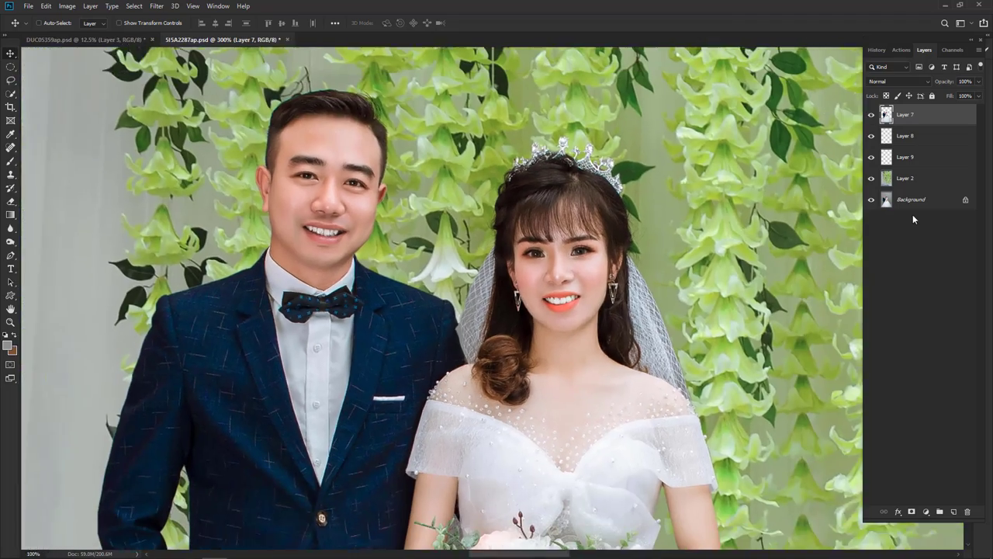
left_click(953, 51)
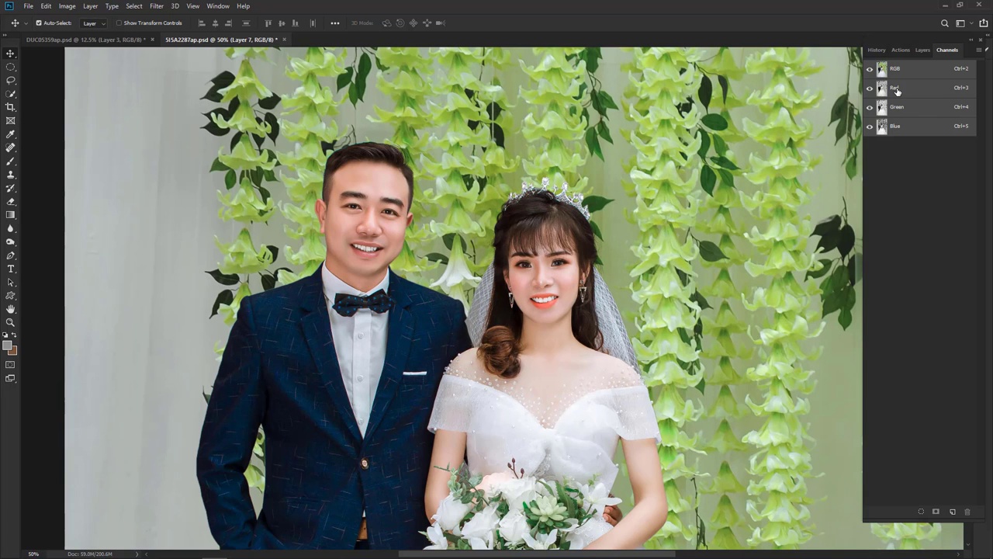
View the Red, Green and Blue channels one at a time in grayscale.
left_click(897, 91)
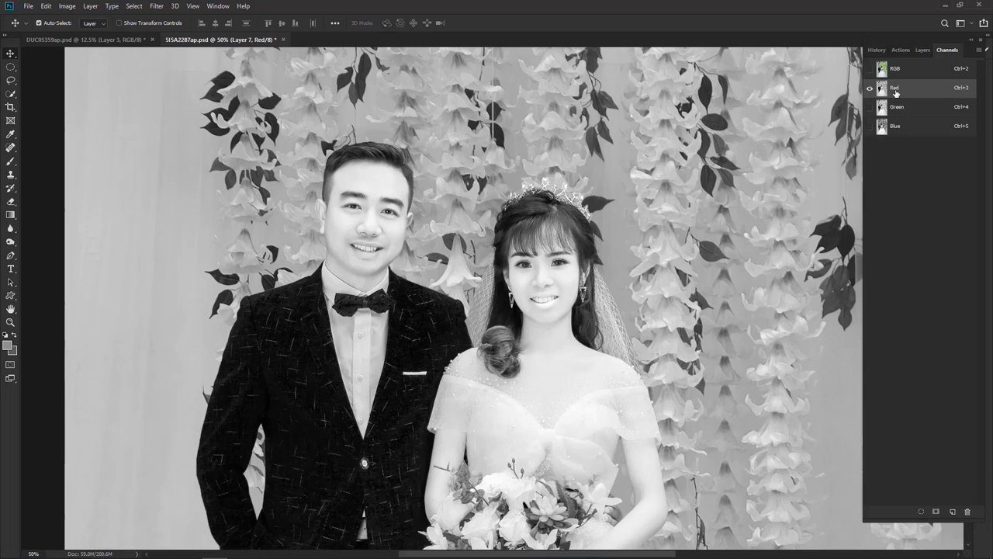
scroll(683, 342, "up", 3)
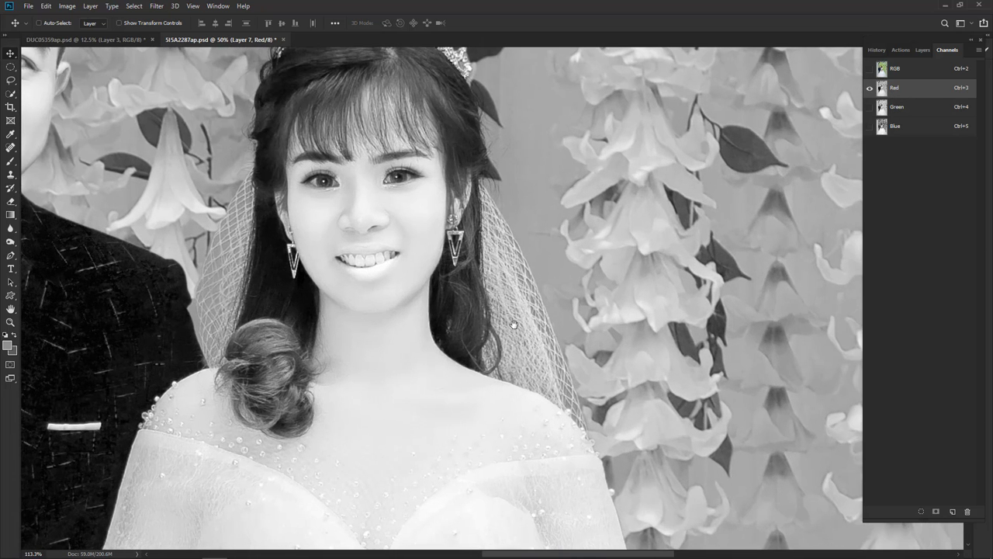
key("ctrl")
left_click(904, 111)
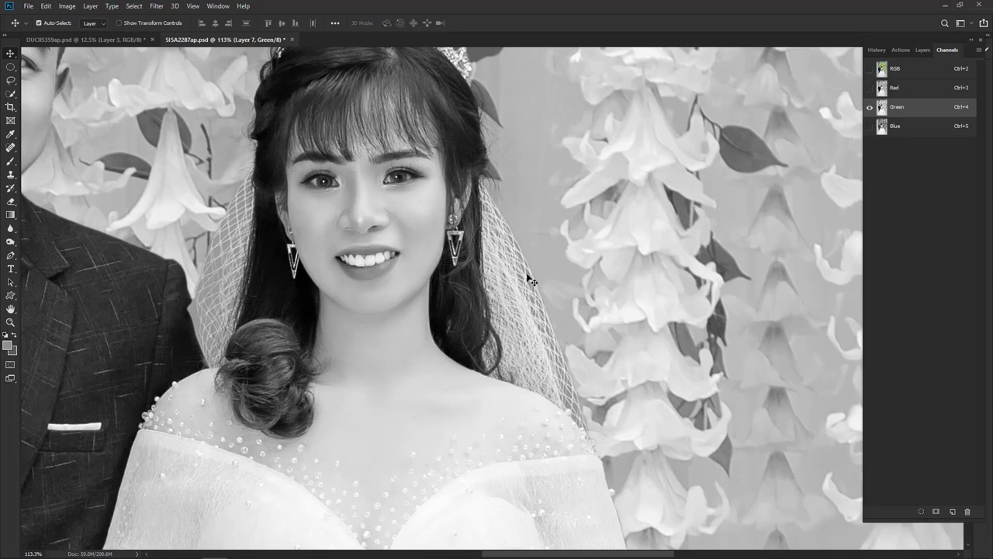
left_click(896, 127)
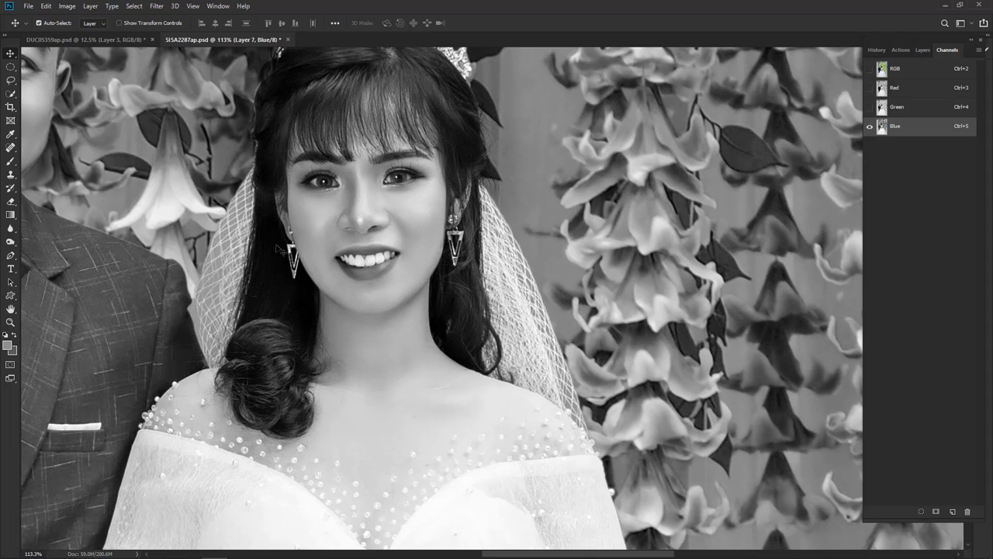
Toggle individual channels, then restore the full-colour RGB view and return to the layers list.
left_click(870, 107)
left_click(870, 87)
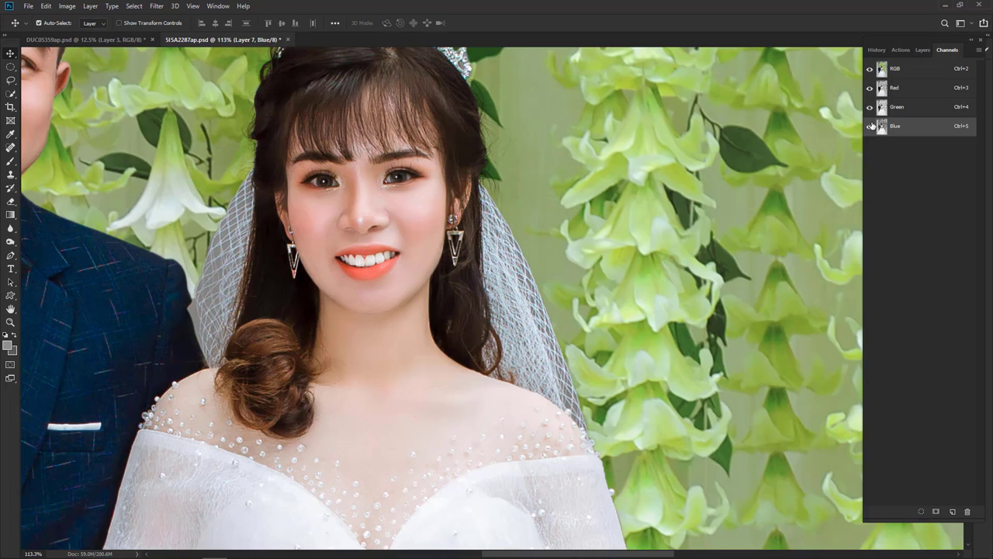
left_click(870, 126)
left_click(870, 107)
left_click(912, 89)
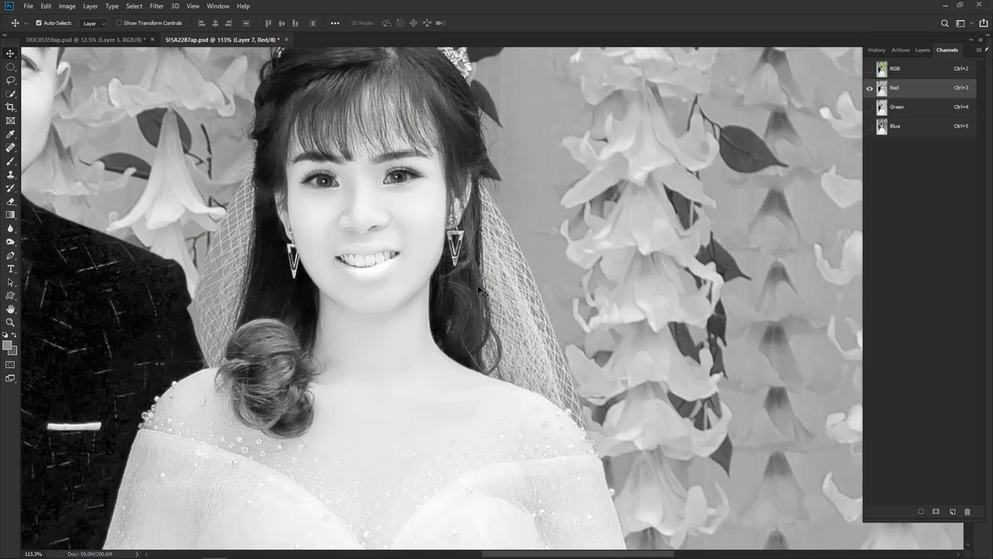
key("ctrl+minus")
key("ctrl+minus")
key("ctrl+minus")
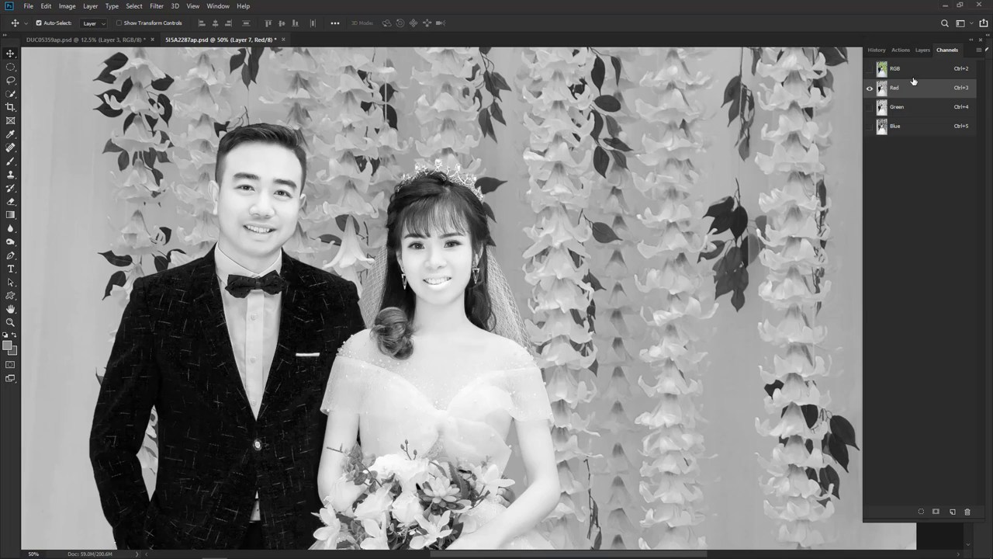
left_click(870, 69)
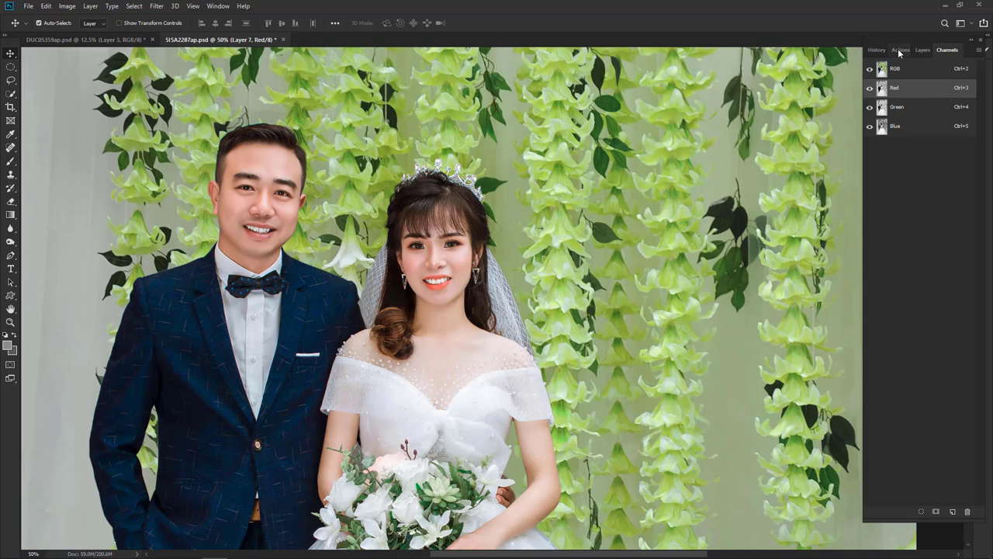
left_click(923, 51)
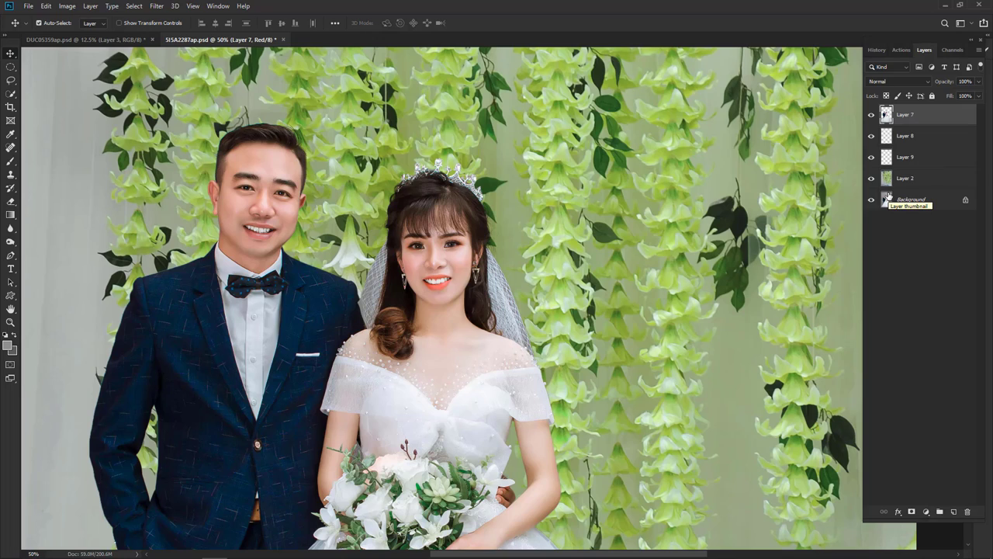
Load a selection from the Background layer's content.
key("ctrl")
left_click(889, 197, "ctrl")
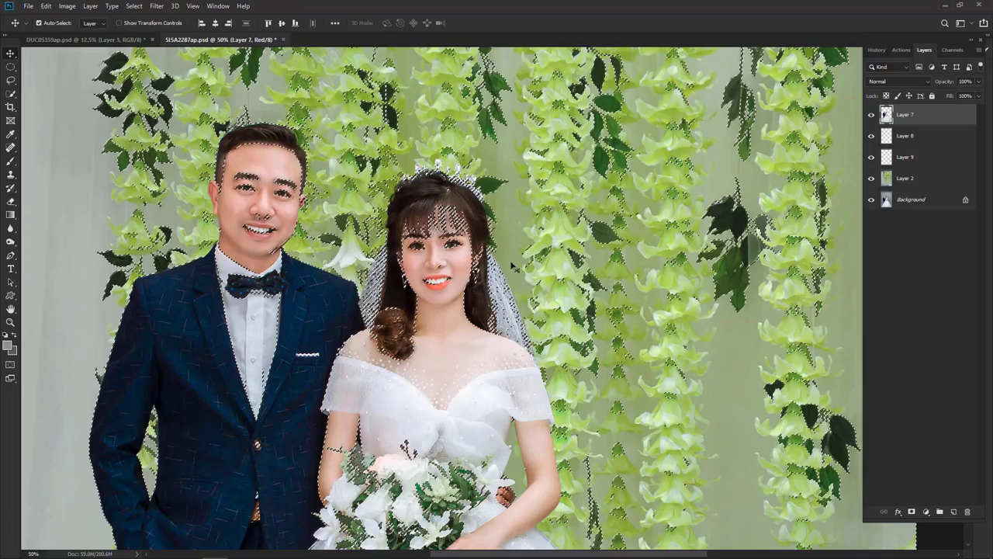
scroll(496, 264, "up", 3)
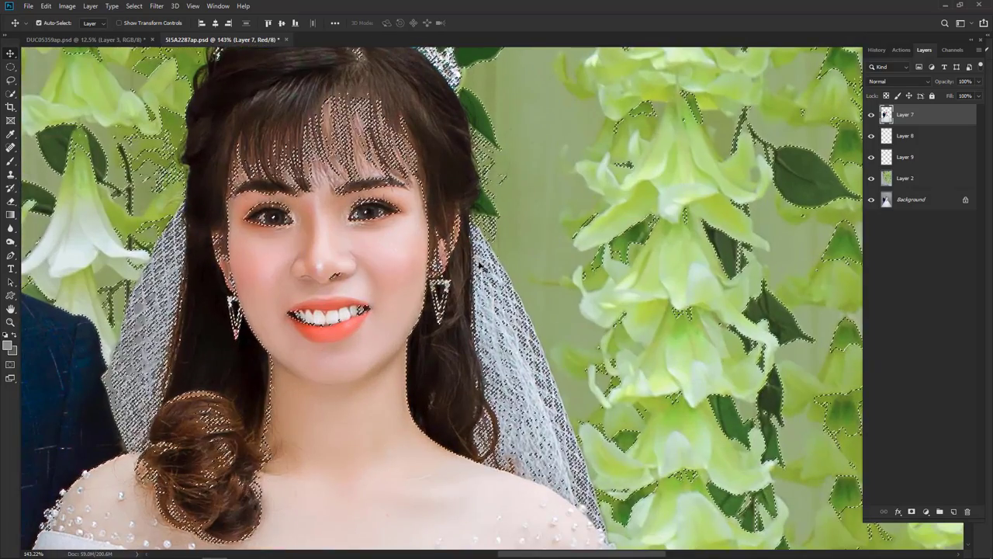
scroll(480, 267, "down", 3)
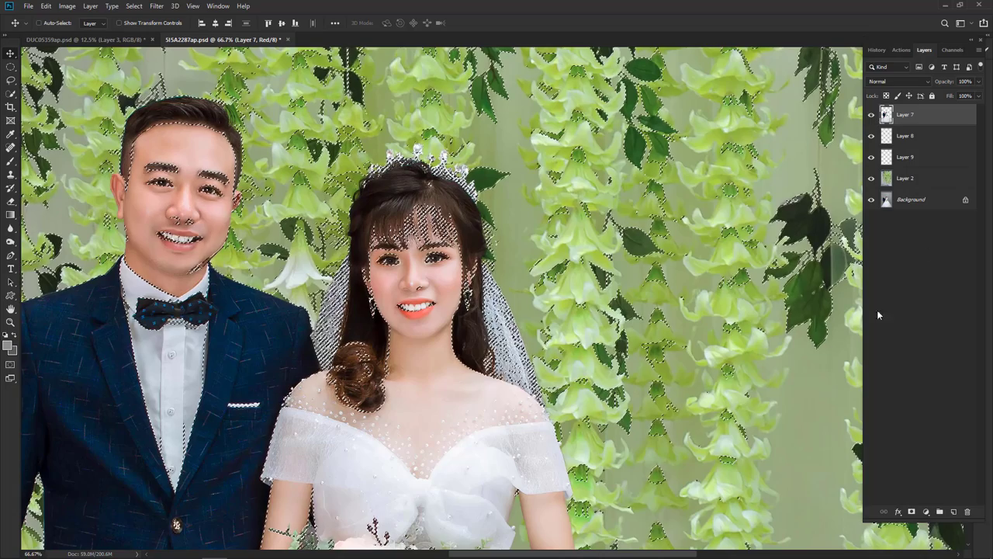
Duplicate Layer 7 to compare, discard the copy, and add a new empty layer on top.
key("ctrl+j")
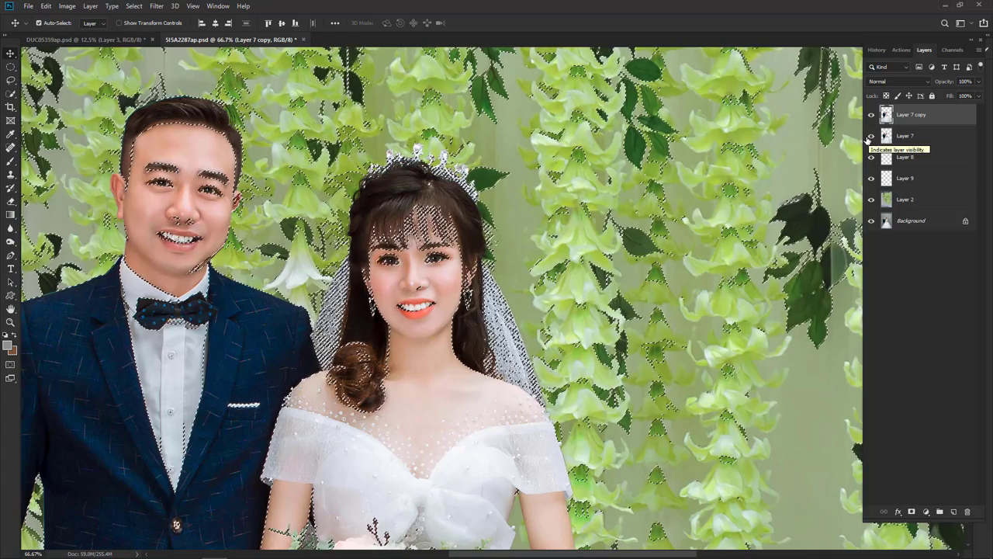
left_click(870, 136)
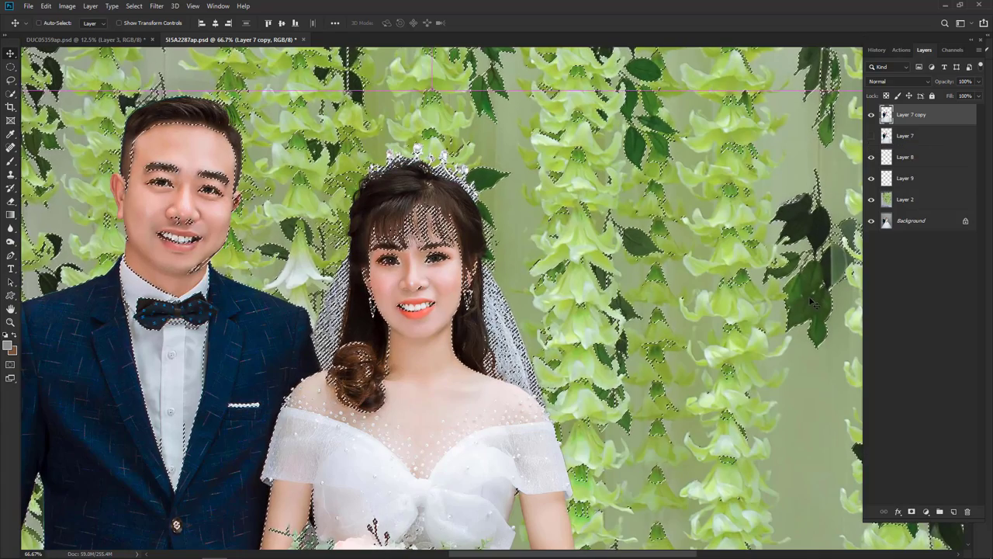
left_click(869, 135)
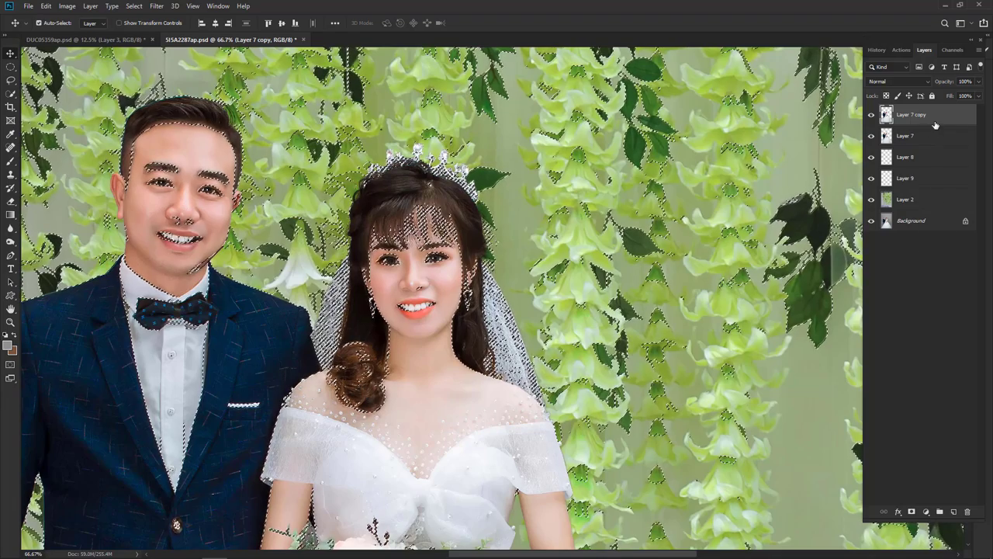
left_click_drag(933, 116, 966, 511)
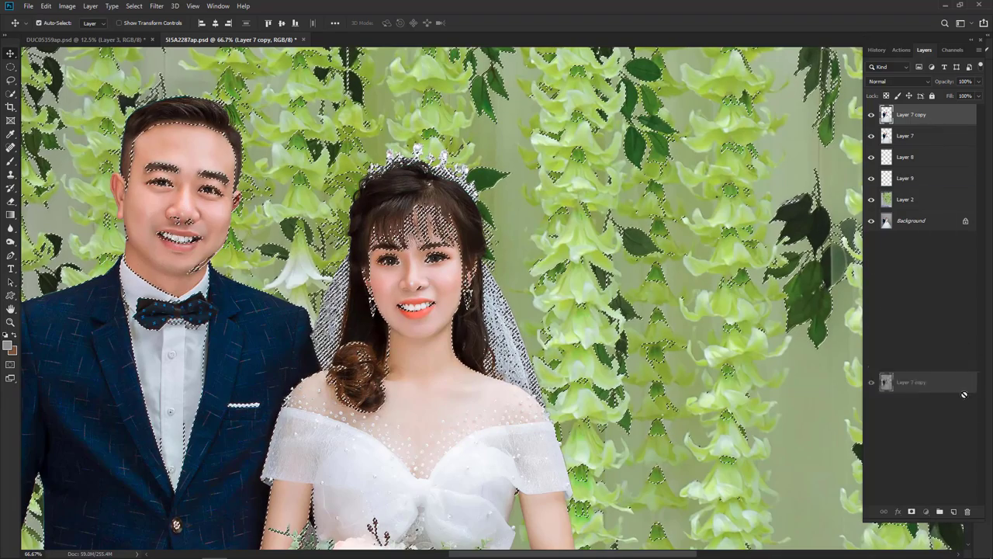
left_click(954, 511)
Clear the selection, hide Layer 7 to reveal the faded layers, and open Image adjustments.
key("ctrl+d")
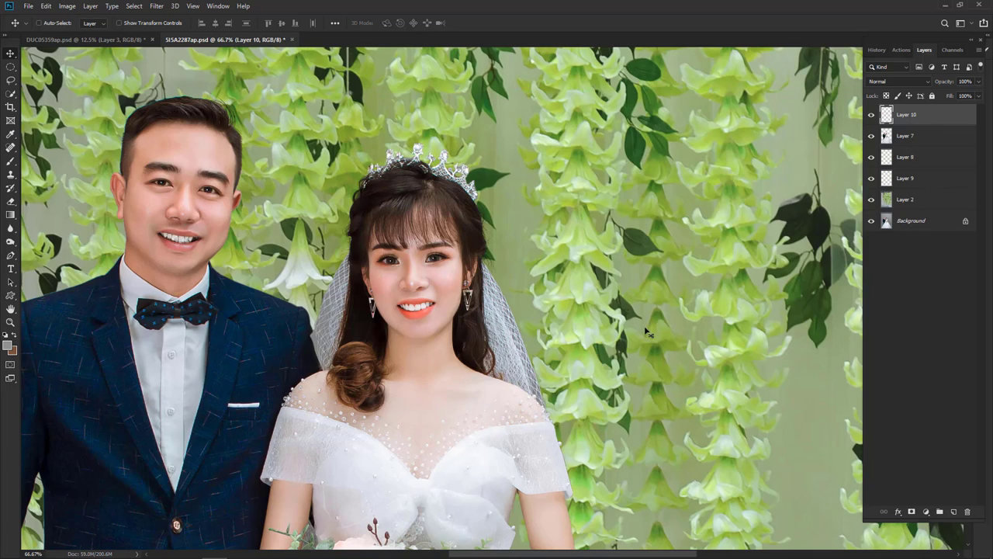
key("ctrl")
left_click(871, 136)
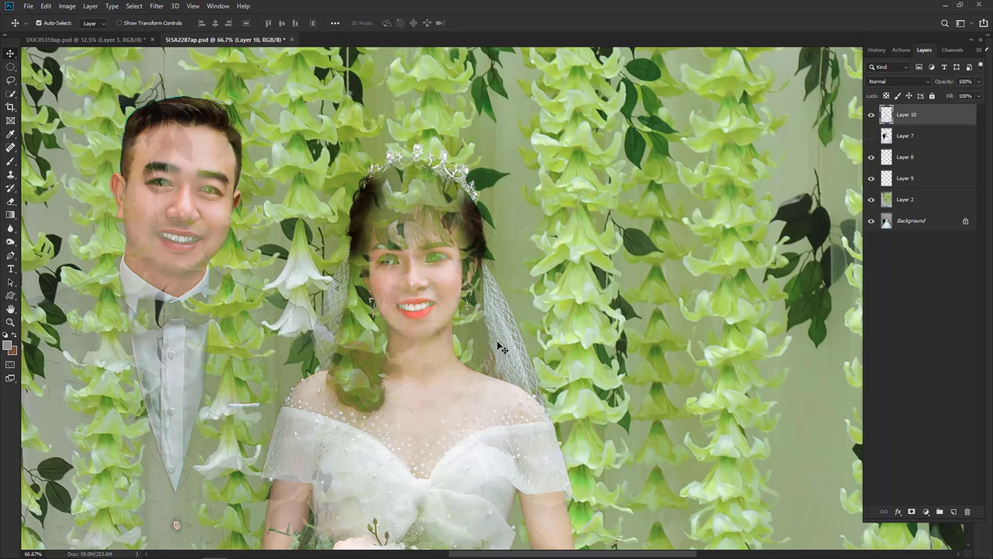
scroll(394, 328, "up", 1)
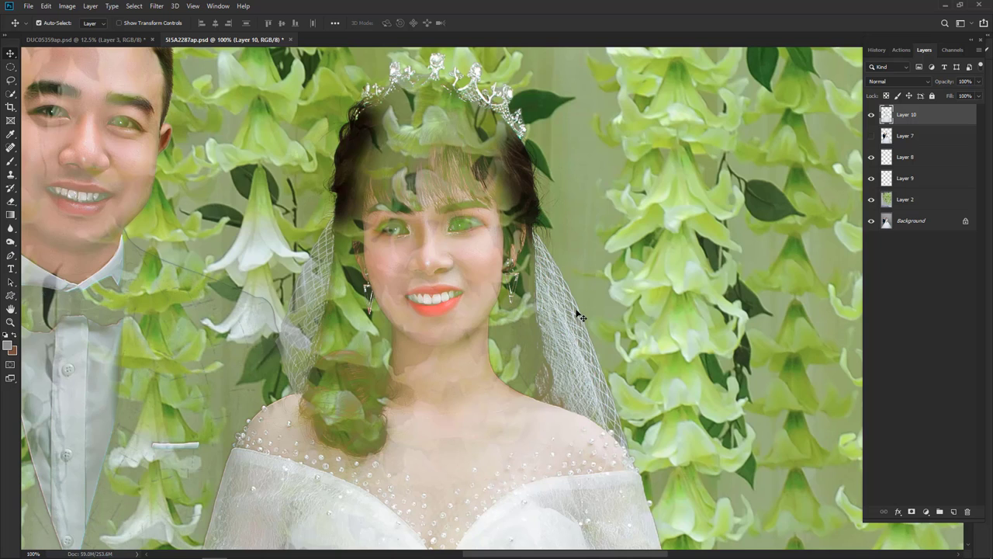
left_click(68, 6)
mouse_move(83, 33)
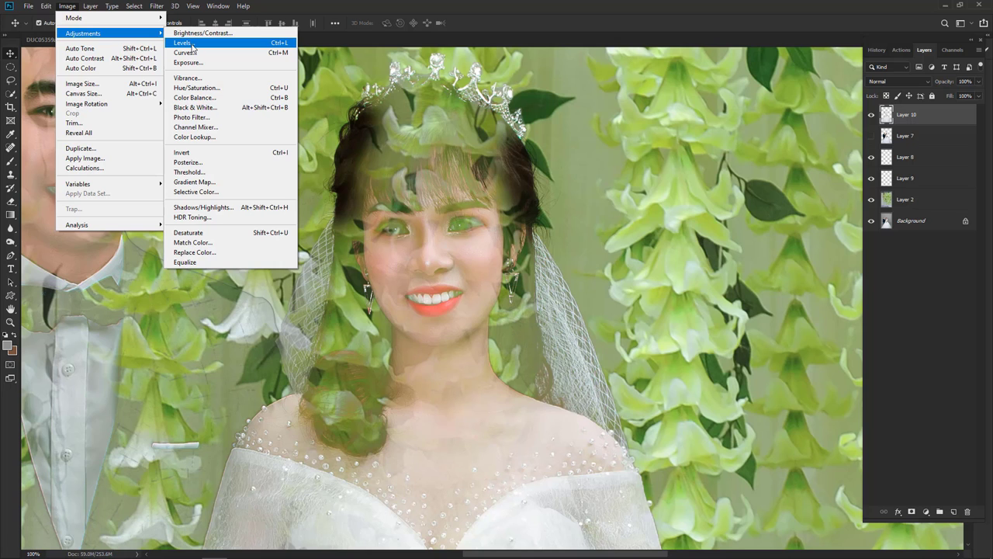
Apply Levels to Layer 10 with the midtone input set to 3.72.
left_click(191, 45)
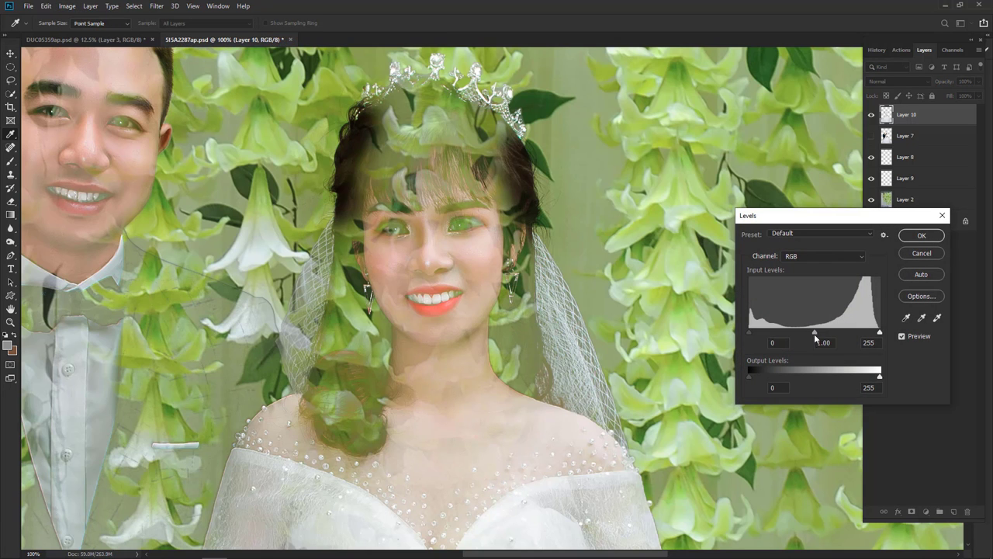
left_click_drag(815, 331, 778, 339)
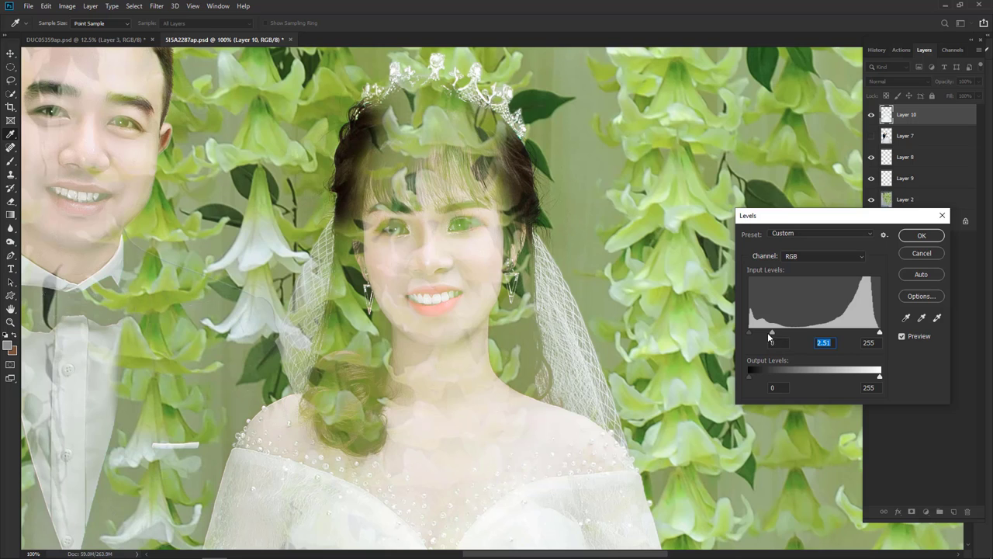
mouse_move(773, 334)
left_mouse_down()
mouse_move(824, 334)
mouse_move(765, 334)
left_mouse_up()
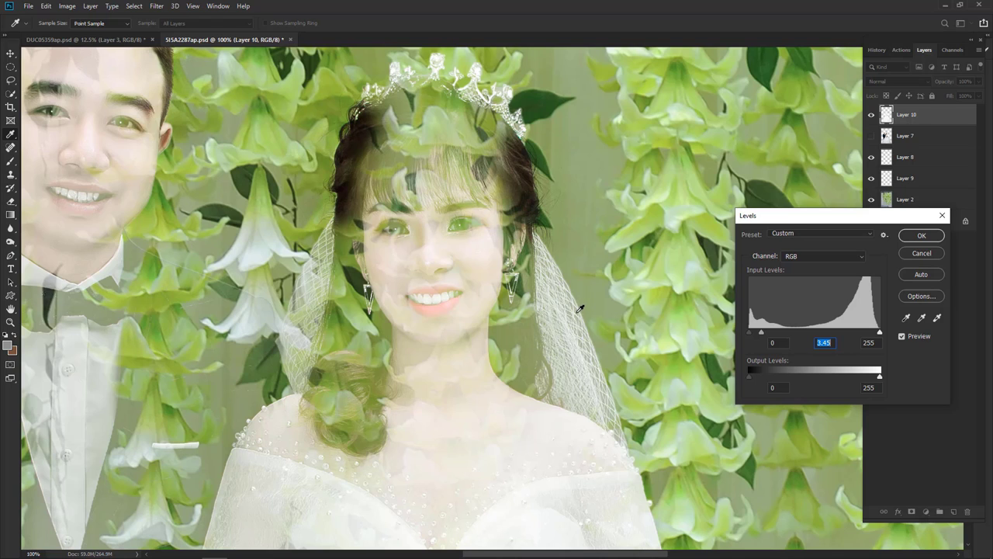
left_click_drag(764, 332, 761, 332)
left_click(921, 236)
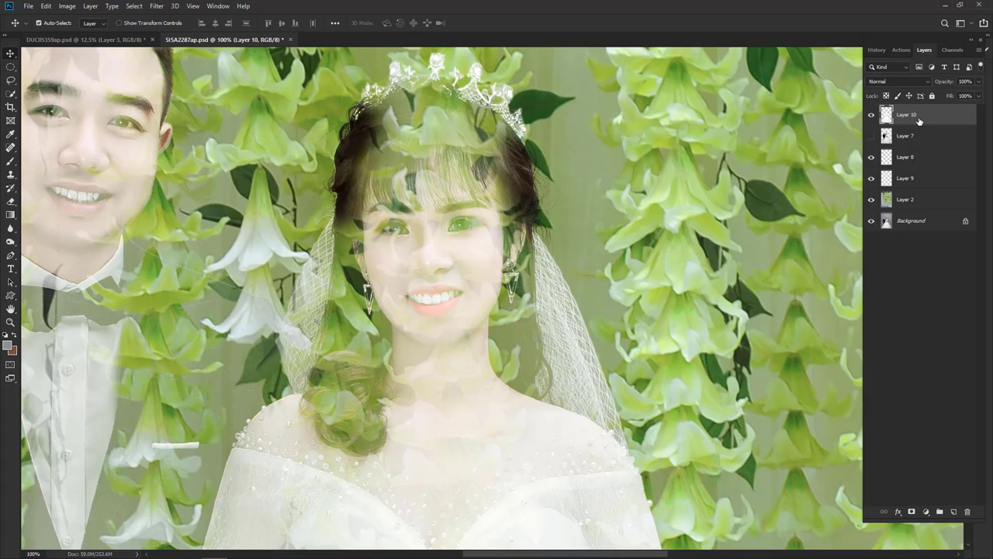
Move Layer 10 below Layer 7, show and select Layer 7, and add a white layer mask.
left_click_drag(919, 120, 919, 140)
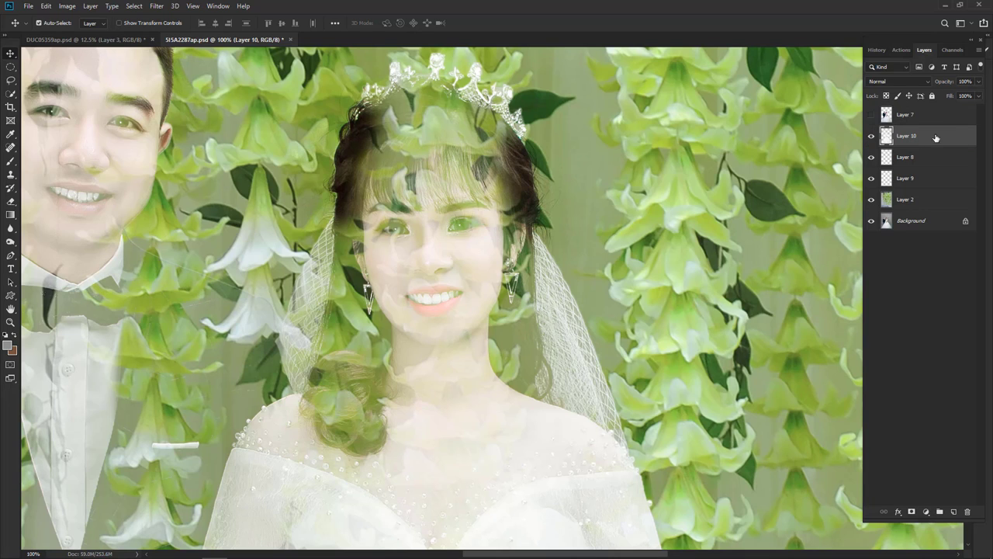
left_click(872, 115)
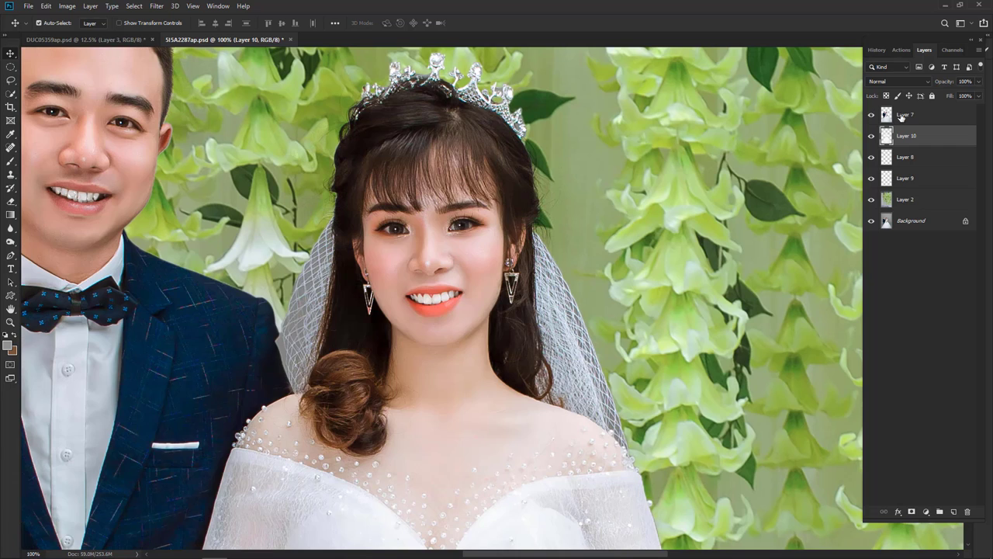
left_click(907, 117)
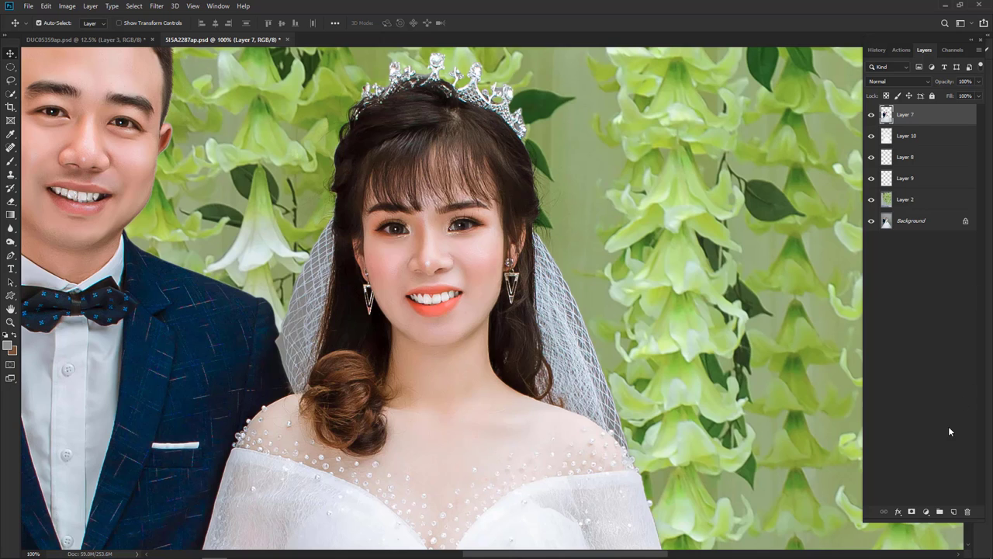
left_click(913, 512)
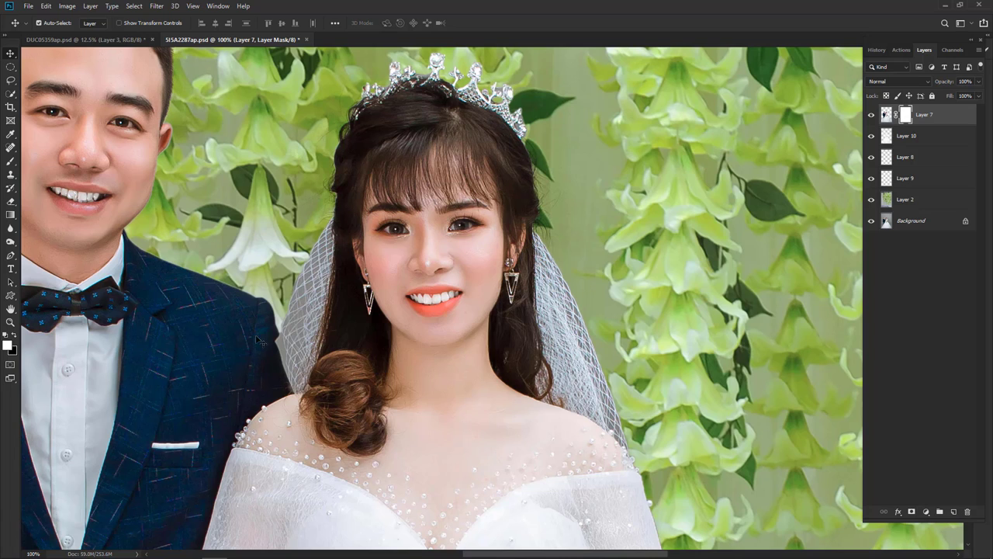
Paint black on Layer 7's mask with a 45 px brush to reveal the veil's right edge.
left_click(10, 162)
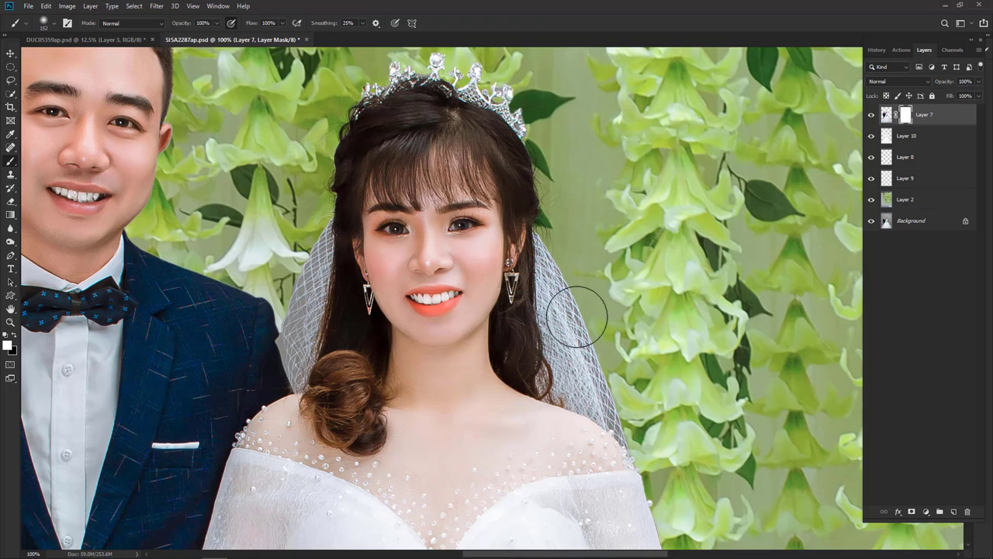
left_click(871, 115)
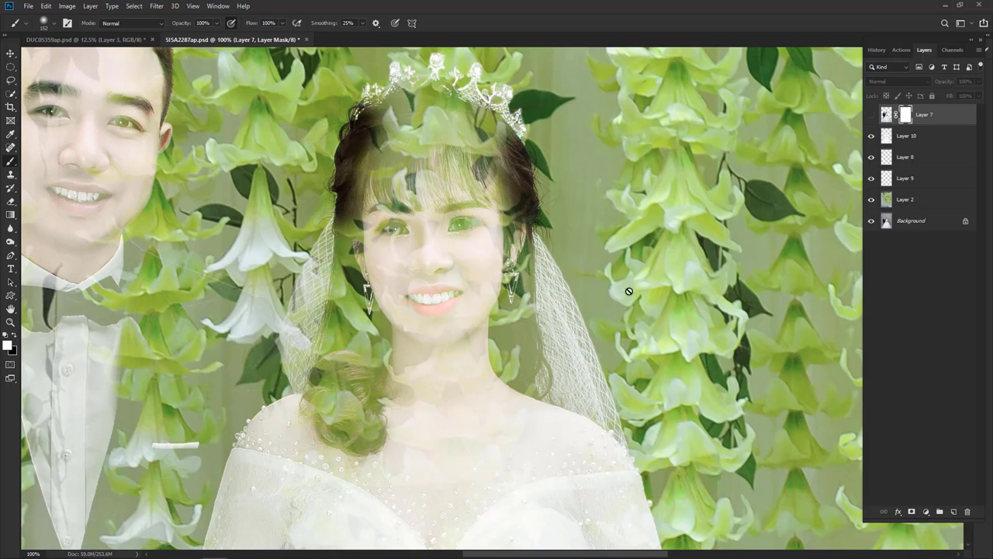
left_click(871, 115)
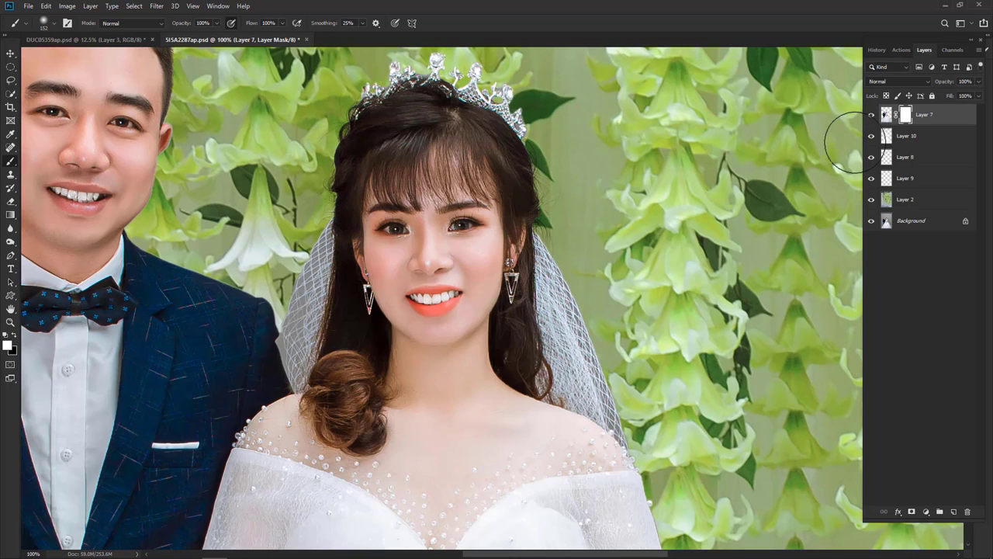
left_click(14, 336)
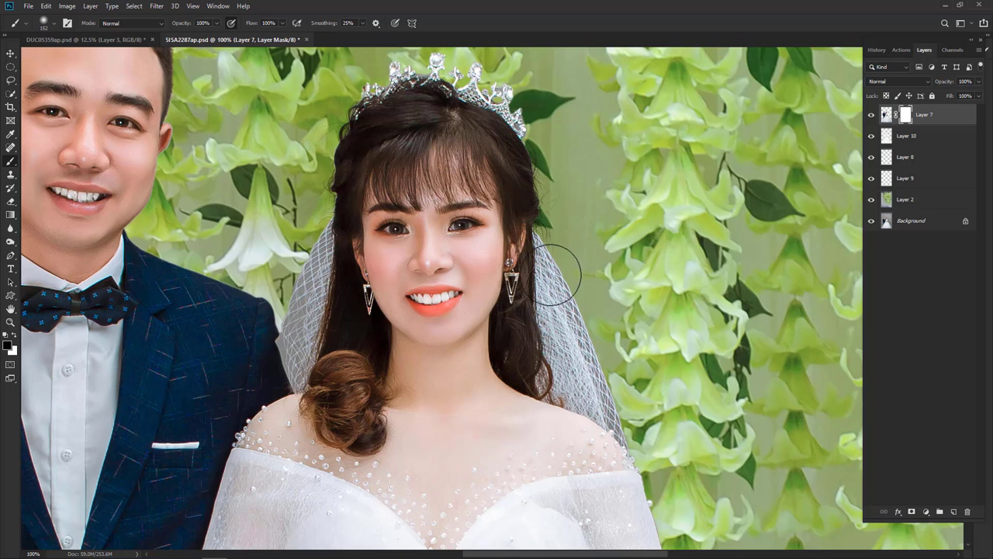
key("bracketleft")
key("bracketleft")
key("bracketleft")
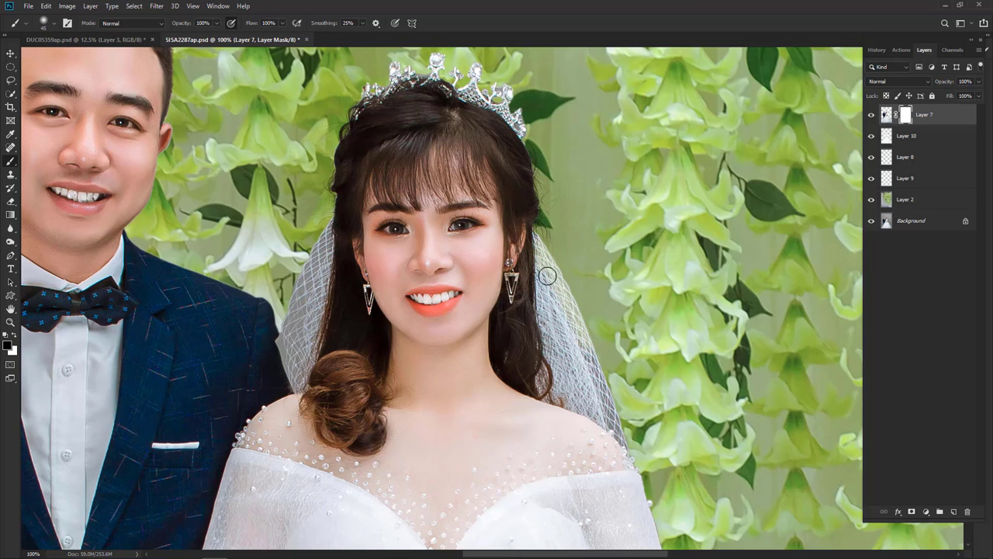
left_click_drag(547, 280, 556, 351)
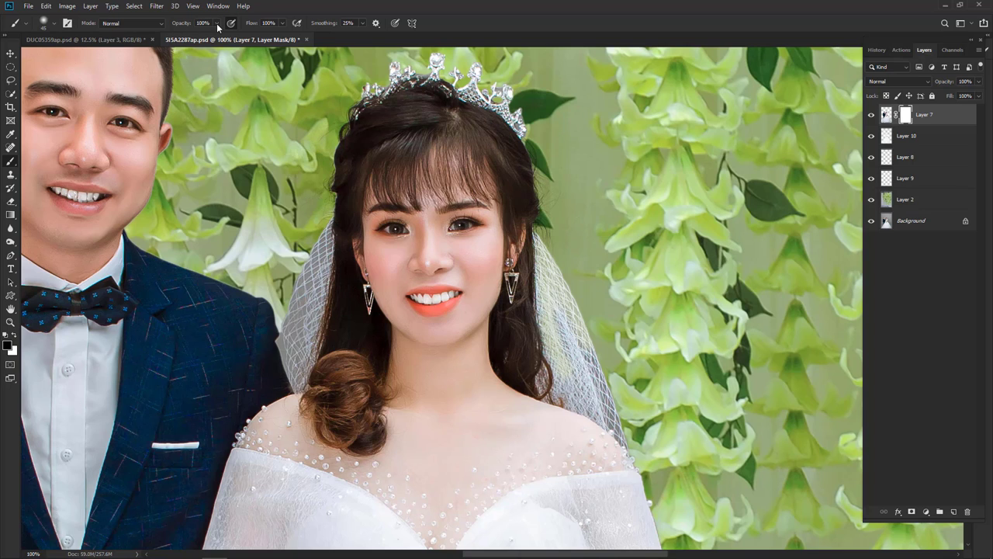
At 75% opacity, brush the veil beside her left hair and refine the hair edge with smaller brushes.
left_click(216, 24)
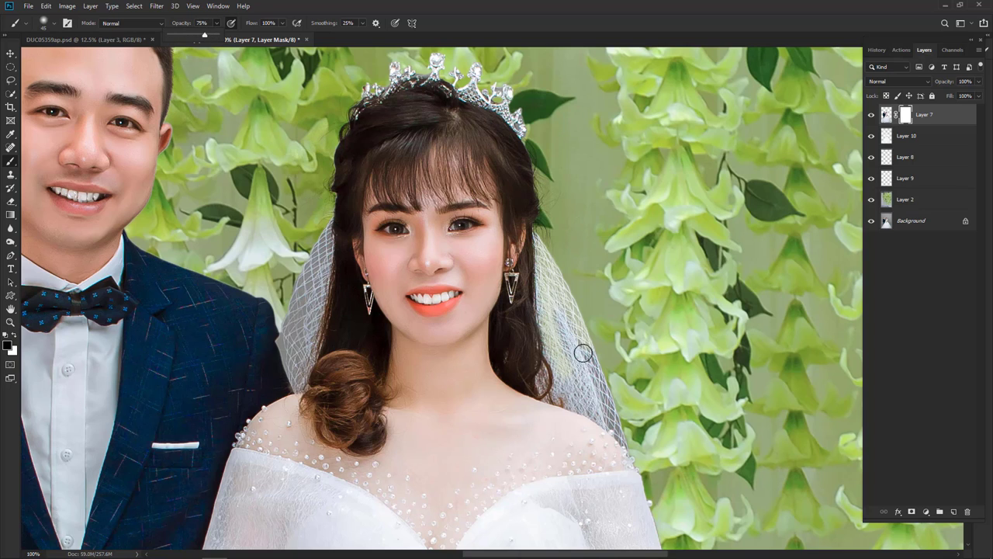
left_click(566, 332)
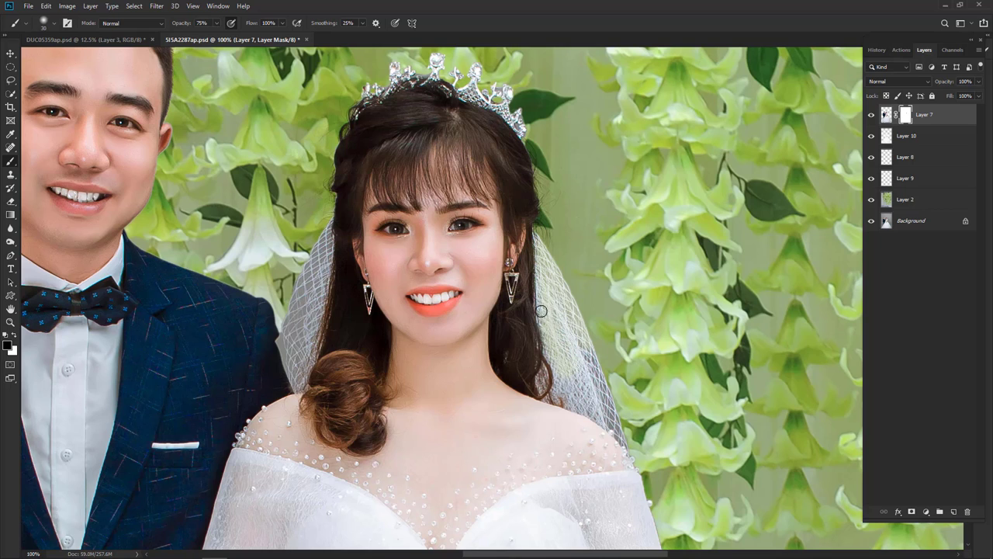
key("bracketleft")
key("bracketleft")
key("bracketright")
key("bracketright")
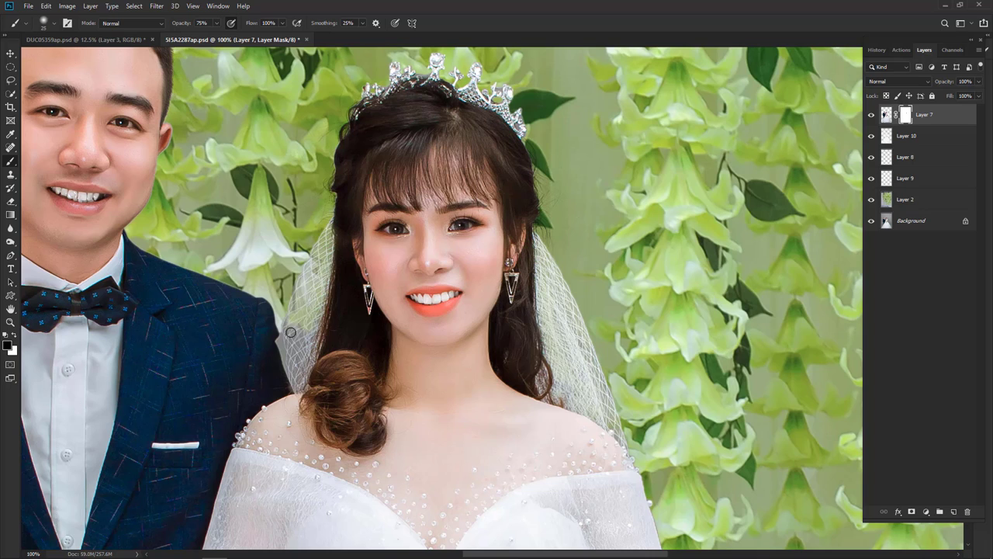
left_click_drag(283, 340, 305, 357)
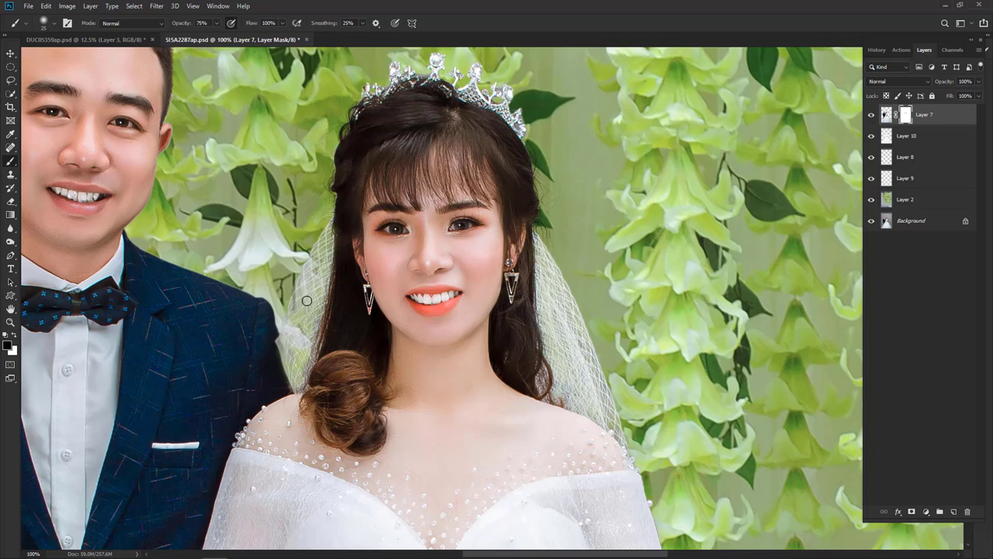
scroll(309, 340, "up", 3)
scroll(231, 189, "down", 1)
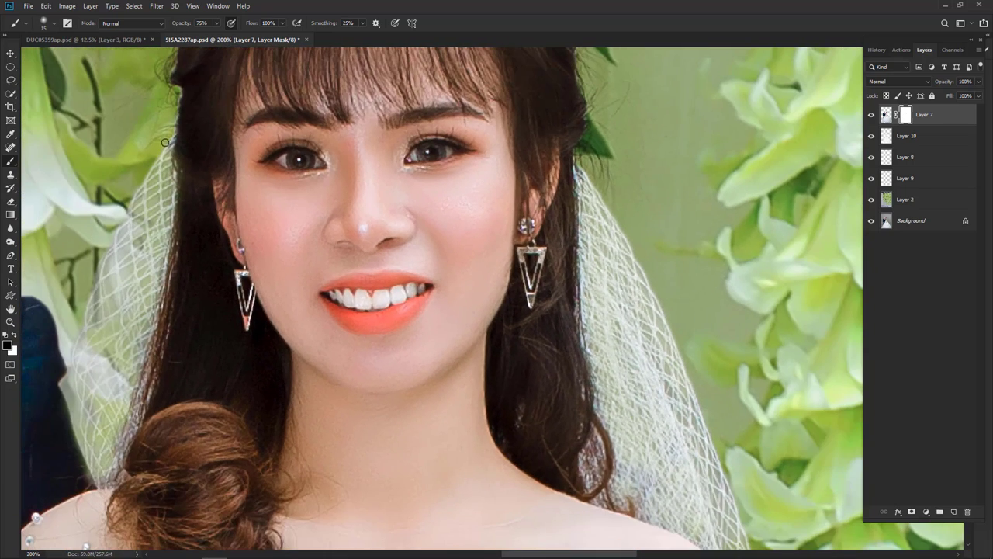
key("bracketleft")
key("bracketleft")
key("bracketright")
left_click_drag(587, 309, 591, 348)
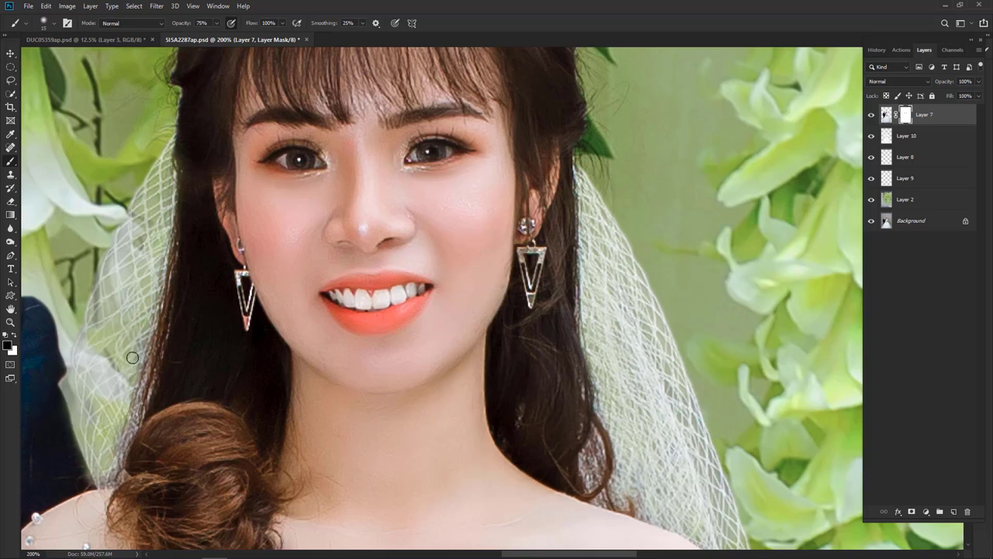
key("ctrl+0")
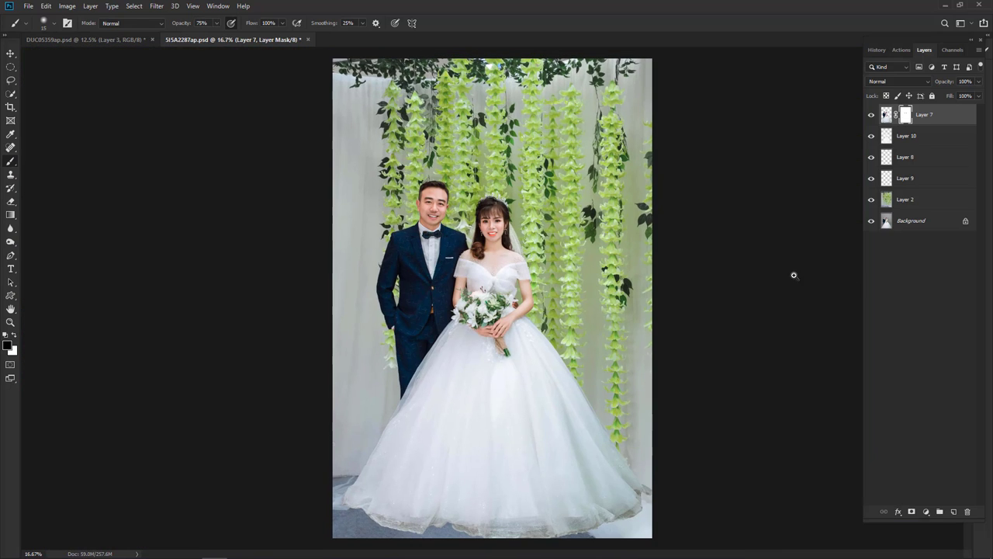
Zoom in on the couple's faces, then zoom back out to 33.33%.
left_click_drag(353, 166, 567, 266)
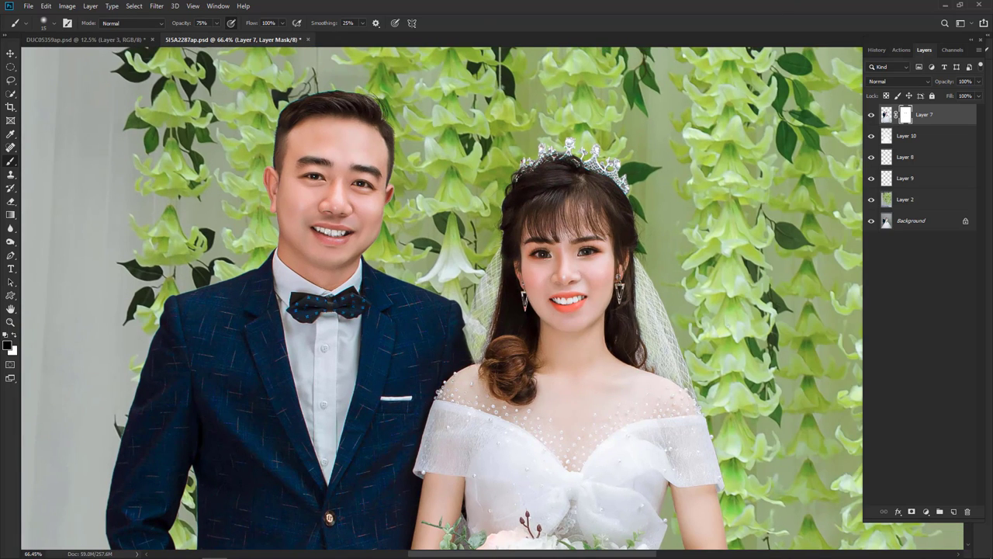
scroll(605, 322, "up", 2)
scroll(543, 311, "up", 3)
scroll(492, 293, "up", 3)
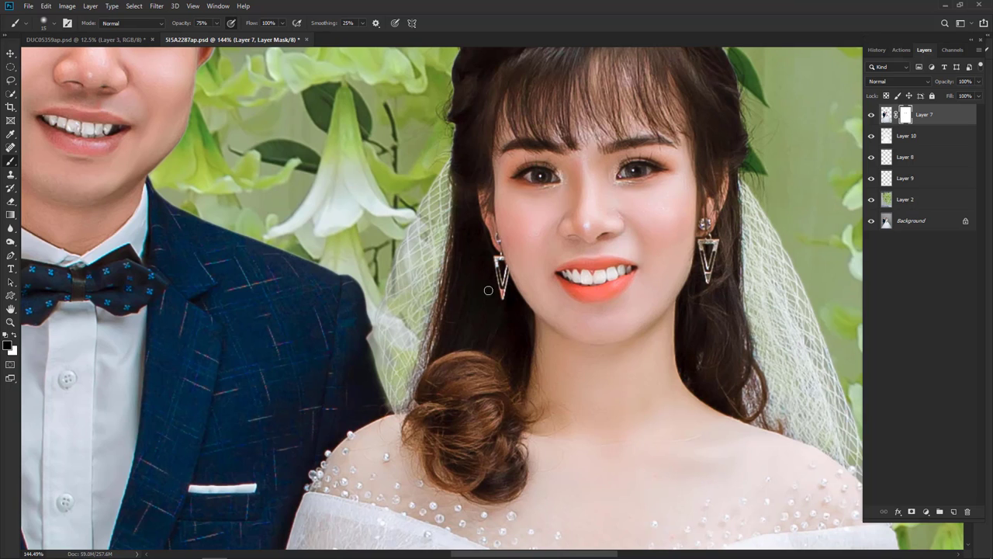
key("v")
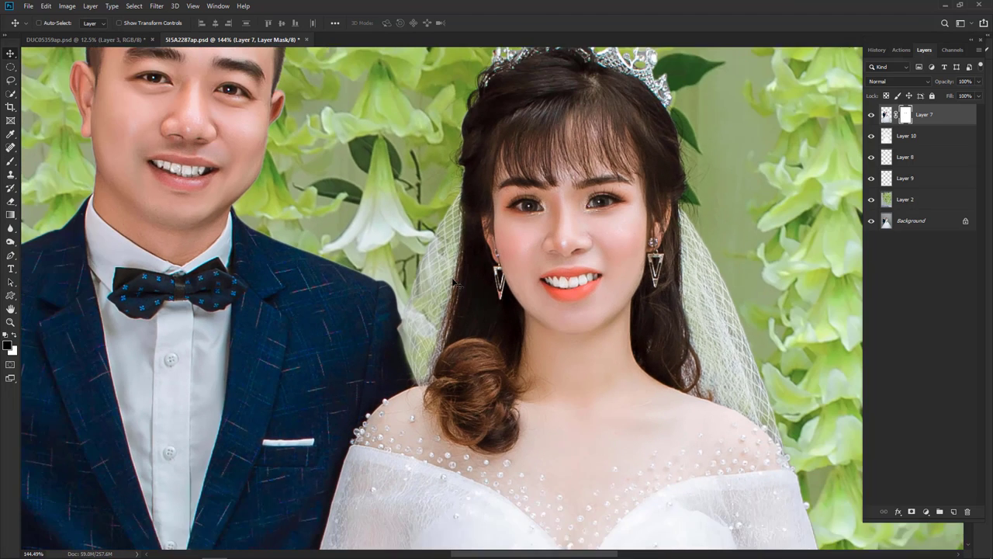
key("ctrl+1")
key("ctrl")
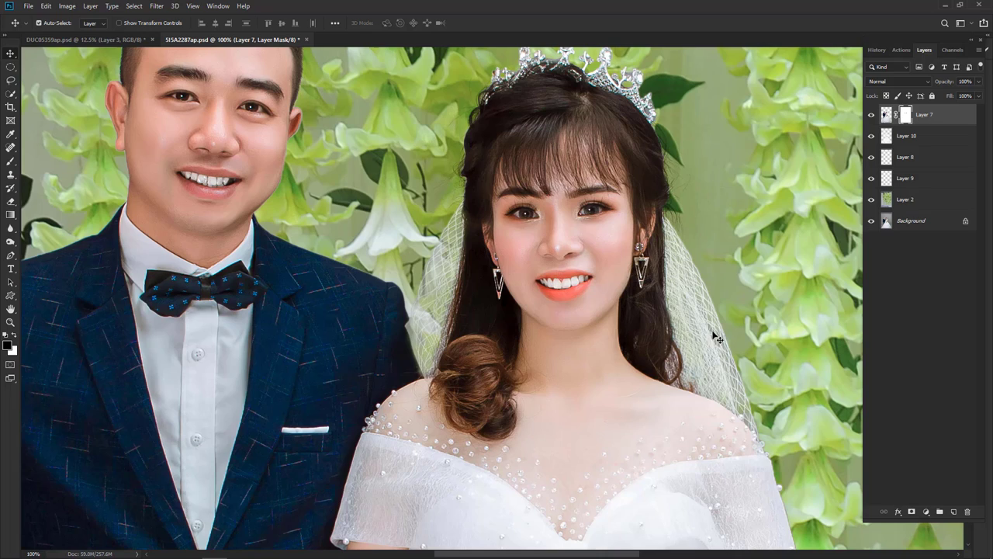
key("ctrl+minus")
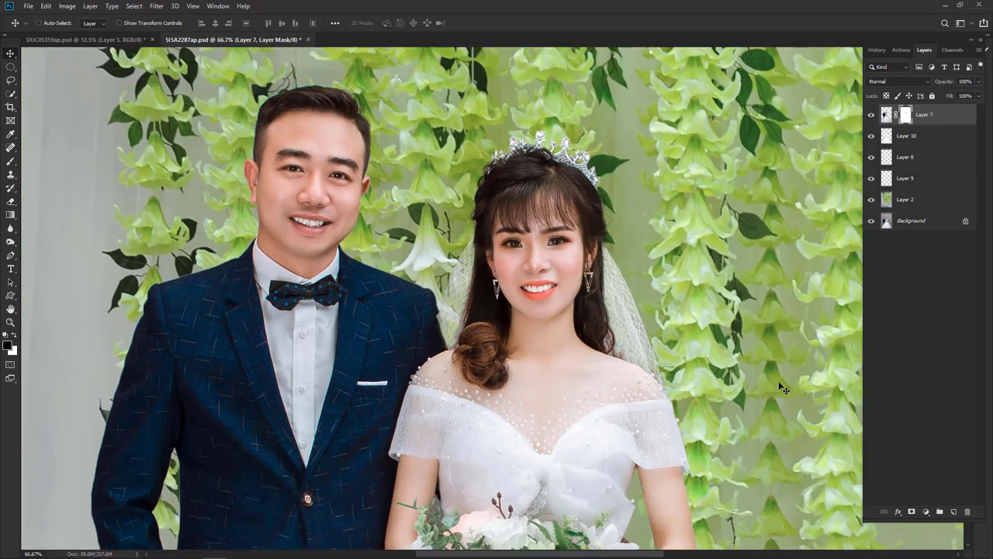
key("ctrl+minus")
key("ctrl+minus")
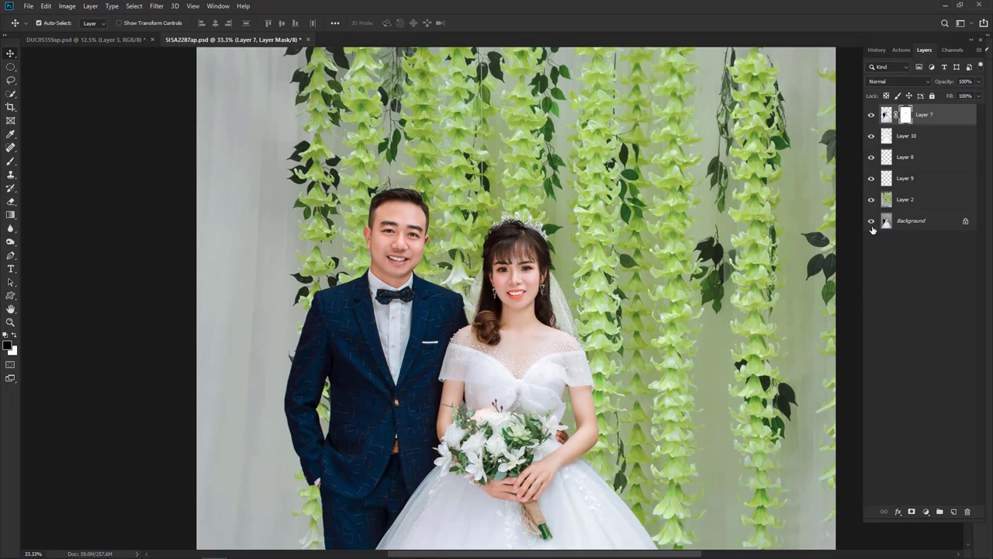
Compare the composite against the grey Background alone, then fit the whole photo in view.
left_click(871, 223, "alt")
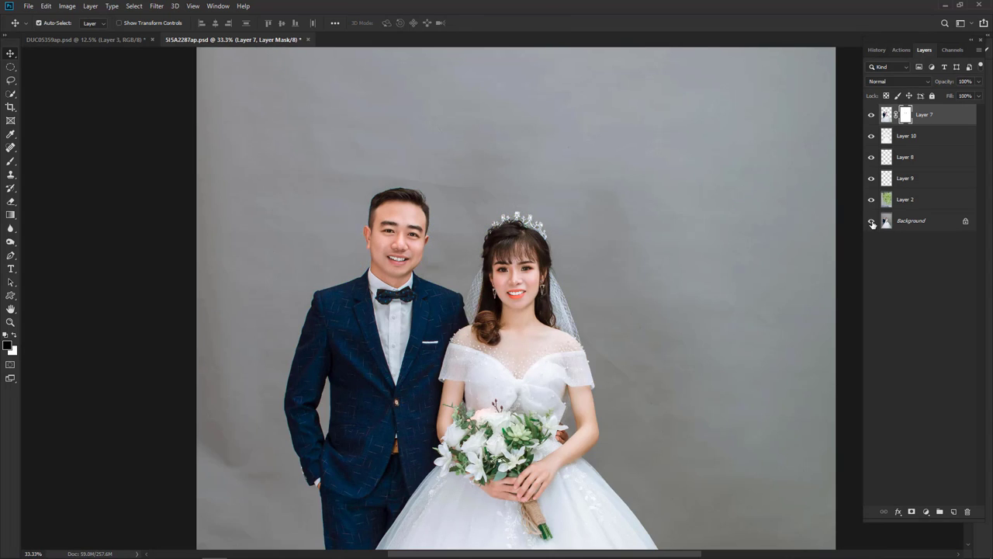
left_click(871, 223, "alt")
left_click(871, 222, "alt")
left_click(871, 223, "alt")
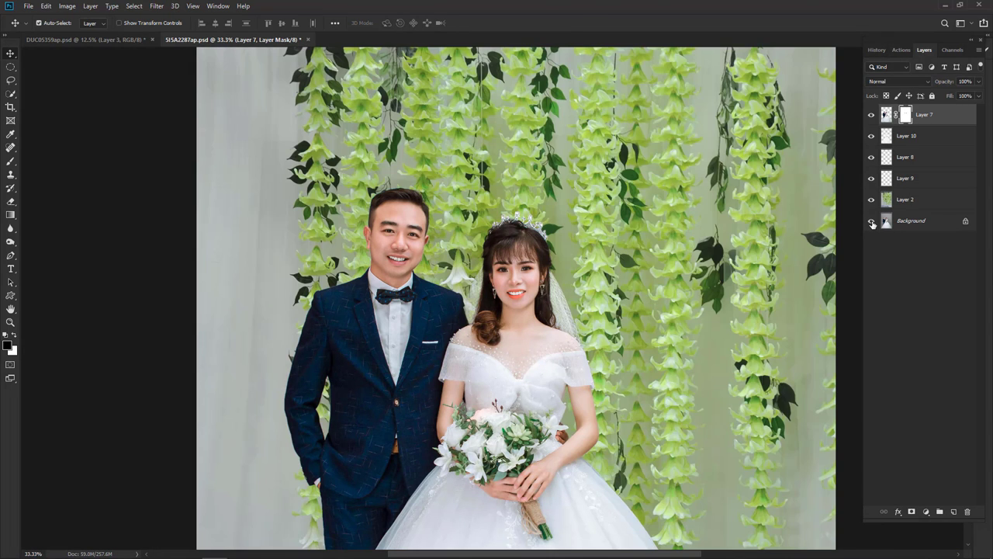
left_click(872, 222, "alt")
left_click(871, 222, "alt")
scroll(537, 230, "up", 3)
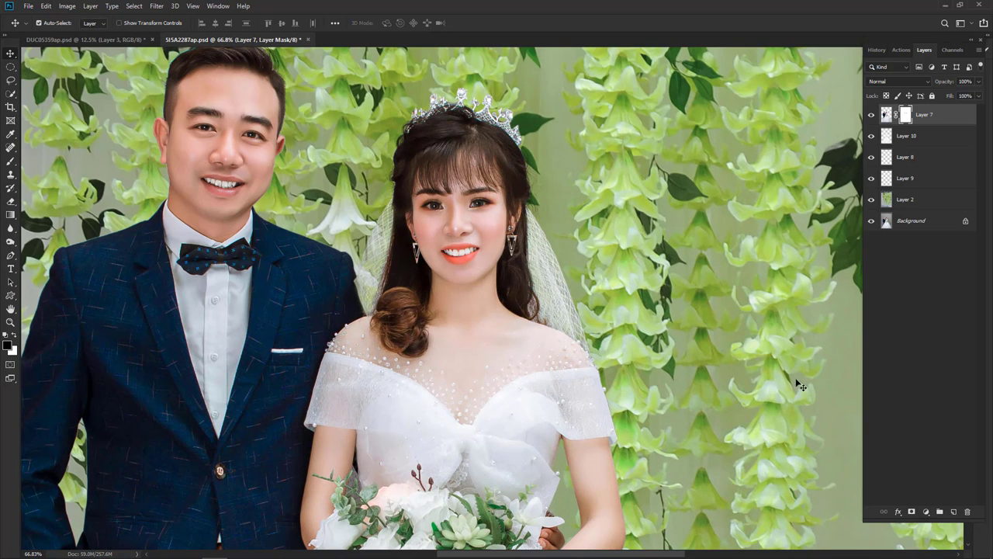
key("ctrl+0")
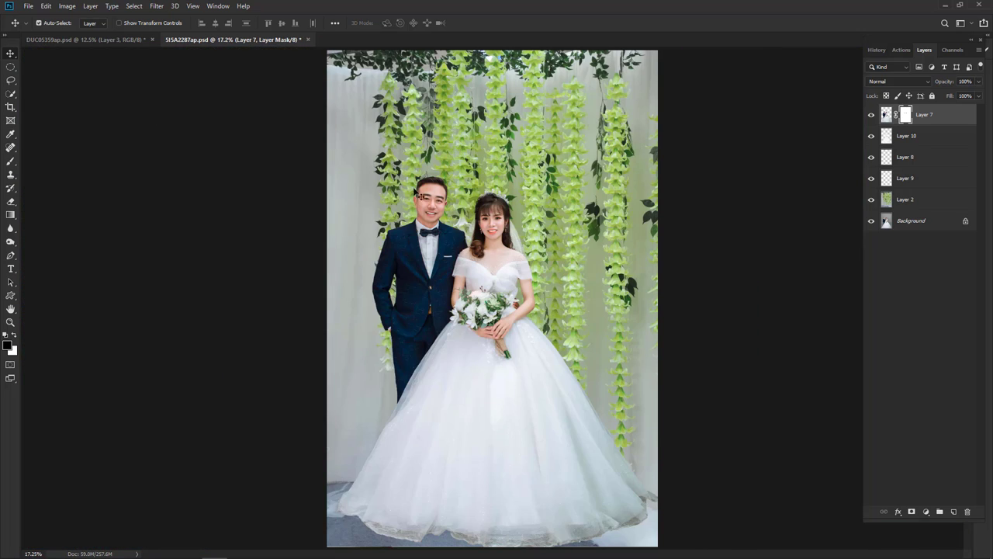
Pan and zoom around the composite to inspect the couple and the bride.
scroll(453, 217, "up", 5)
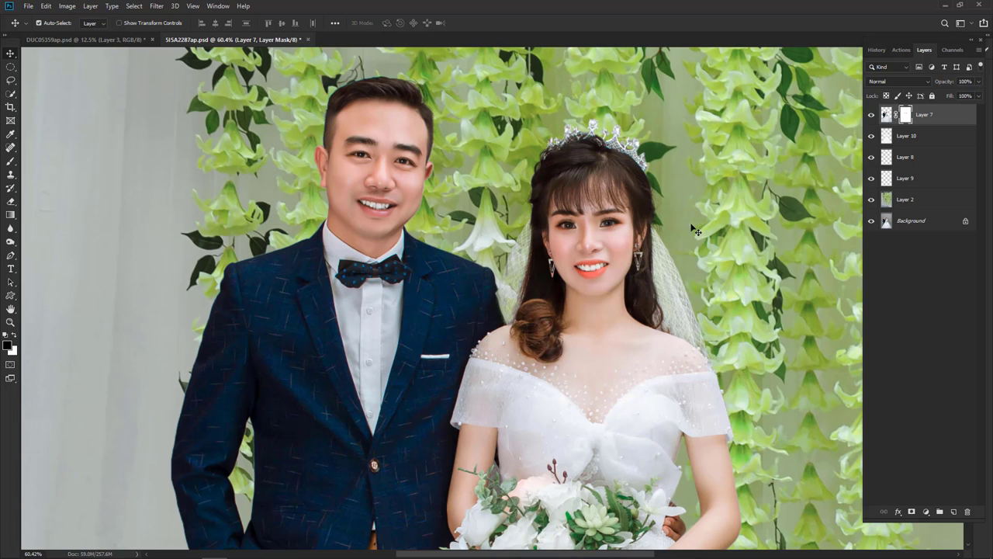
scroll(688, 148, "up", 5)
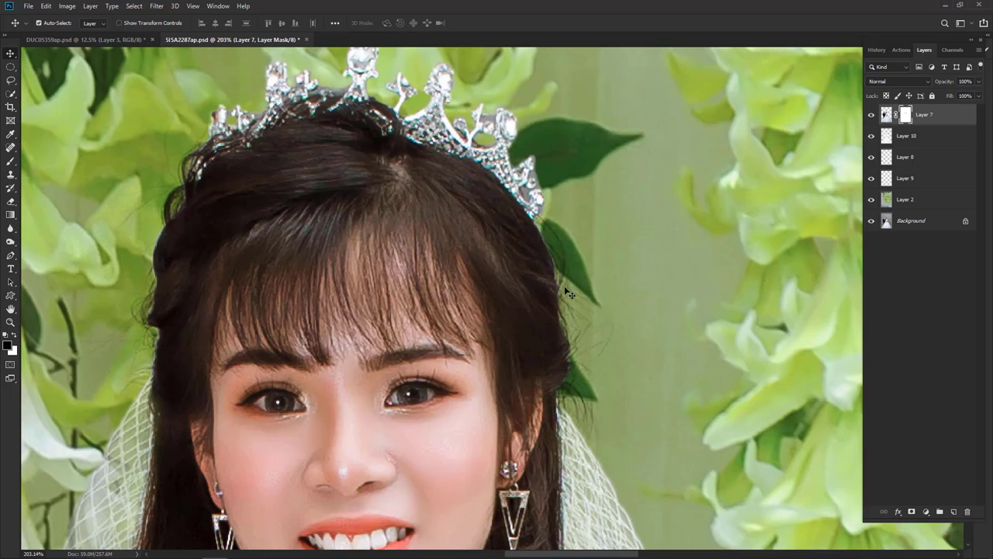
scroll(617, 333, "down", 7)
scroll(616, 332, "down", 1)
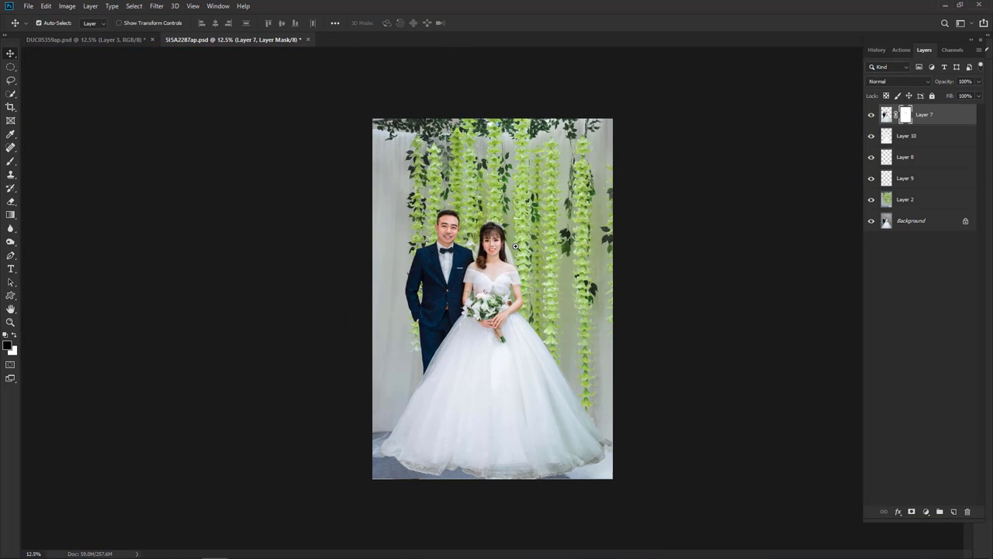
scroll(515, 246, "up", 8)
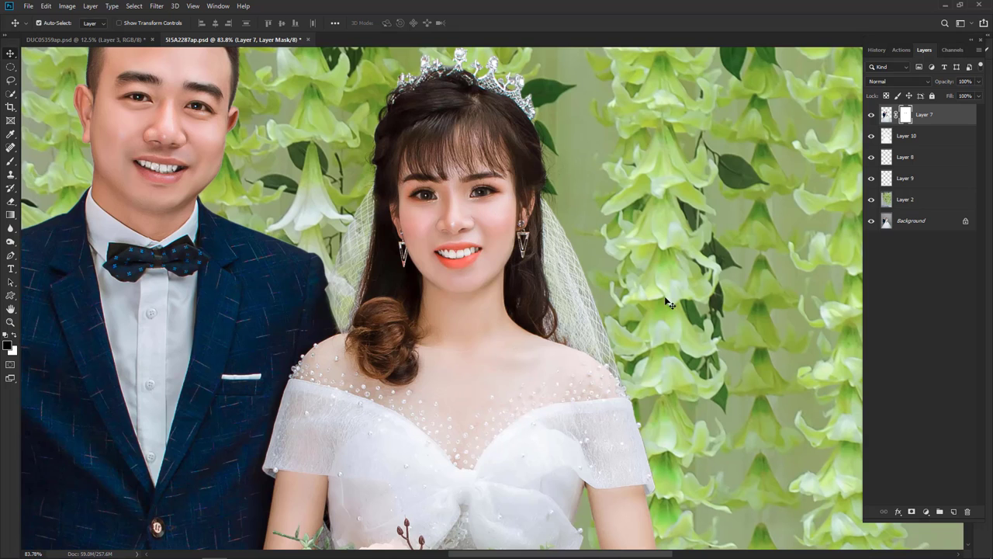
scroll(664, 301, "down", 5)
scroll(664, 301, "up", 1)
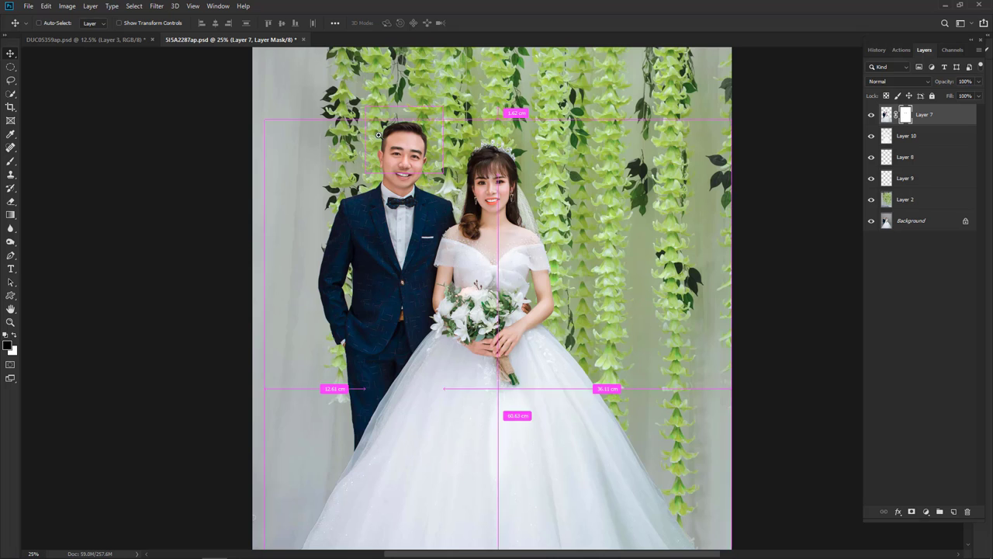
left_click_drag(477, 194, 592, 308)
left_click_drag(667, 389, 540, 374)
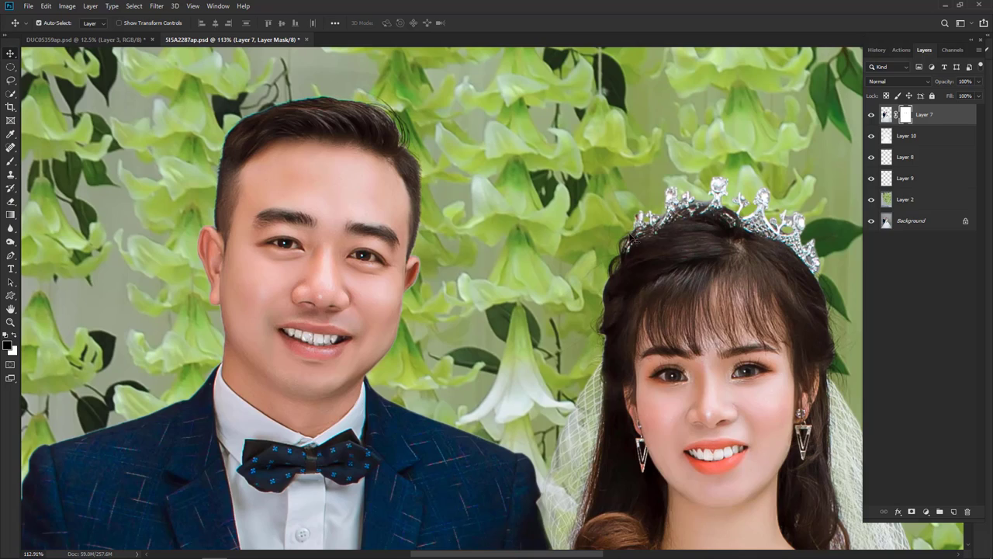
scroll(714, 395, "down", 4)
scroll(683, 396, "down", 1)
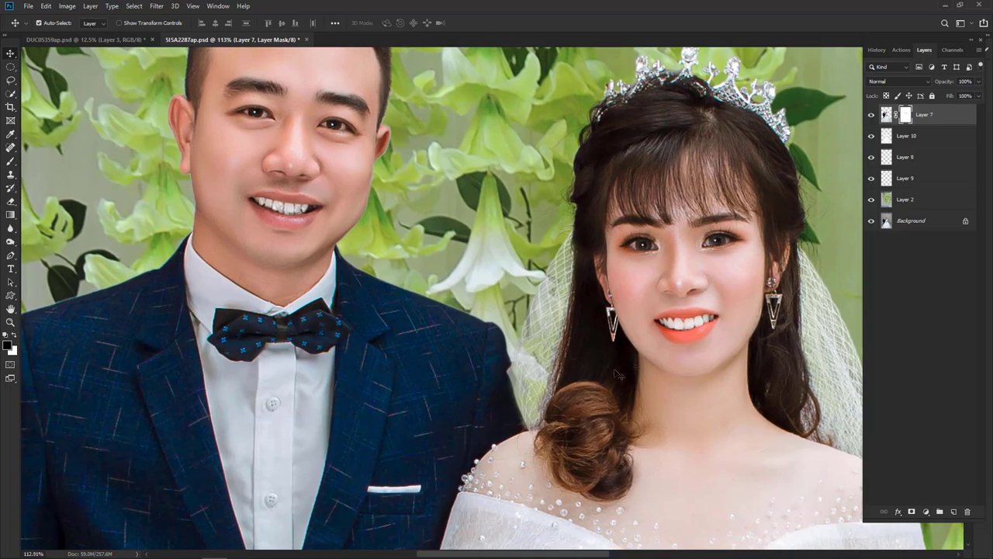
scroll(656, 400, "down", 1)
scroll(659, 357, "down", 2)
scroll(621, 311, "down", 1)
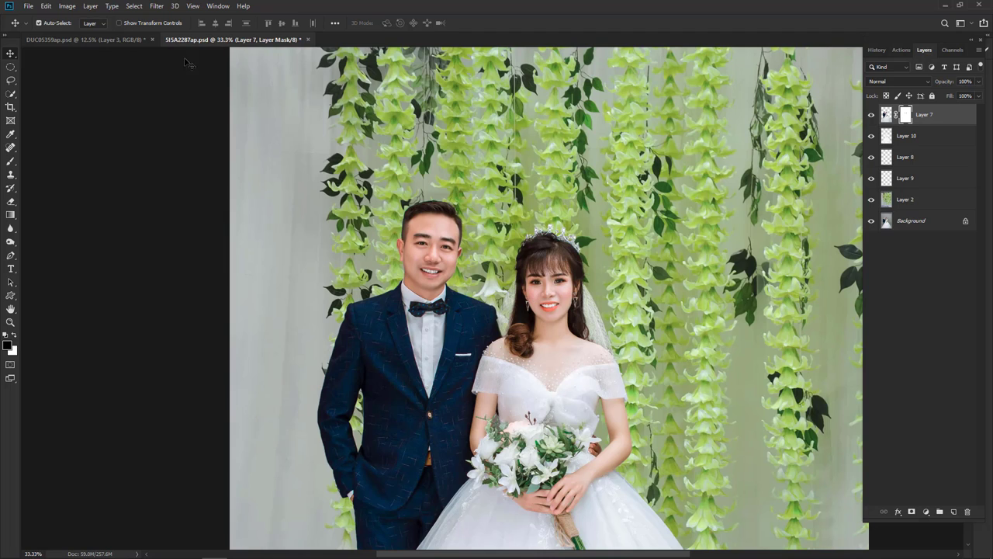
Switch to the DUC05359ap.psd photo and zoom and pan around the couple.
left_click(104, 41)
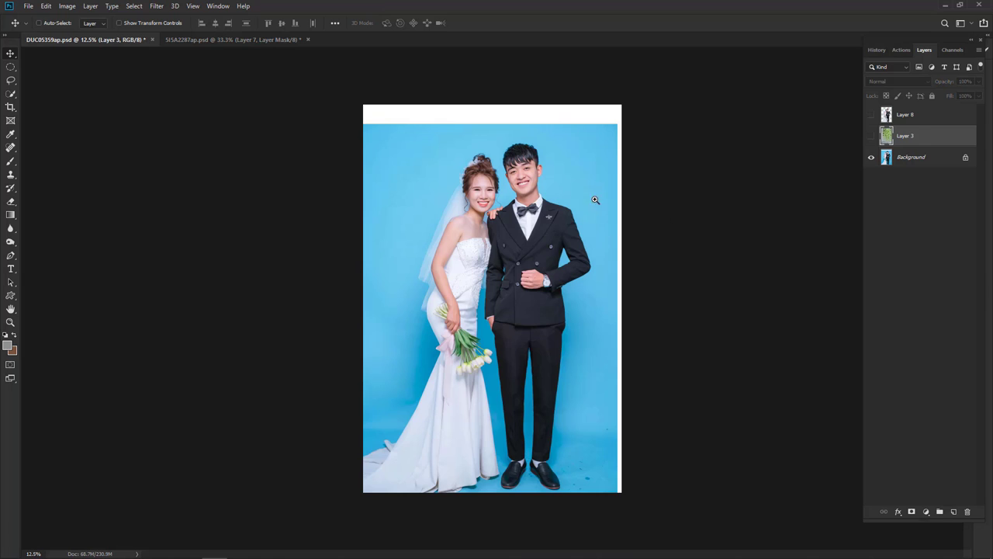
scroll(525, 258, "up", 2)
left_click_drag(519, 311, 571, 273)
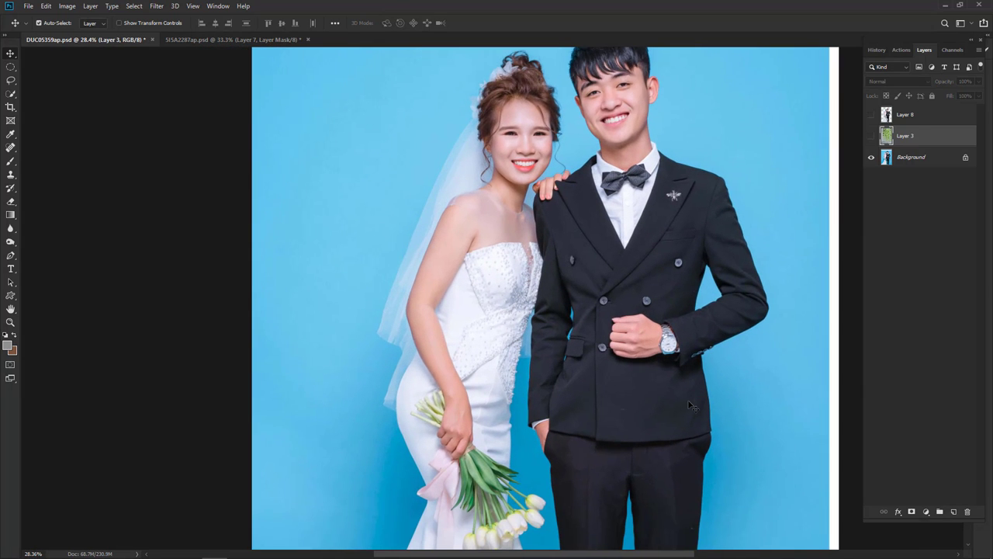
scroll(690, 404, "down", 1)
scroll(690, 405, "down", 1)
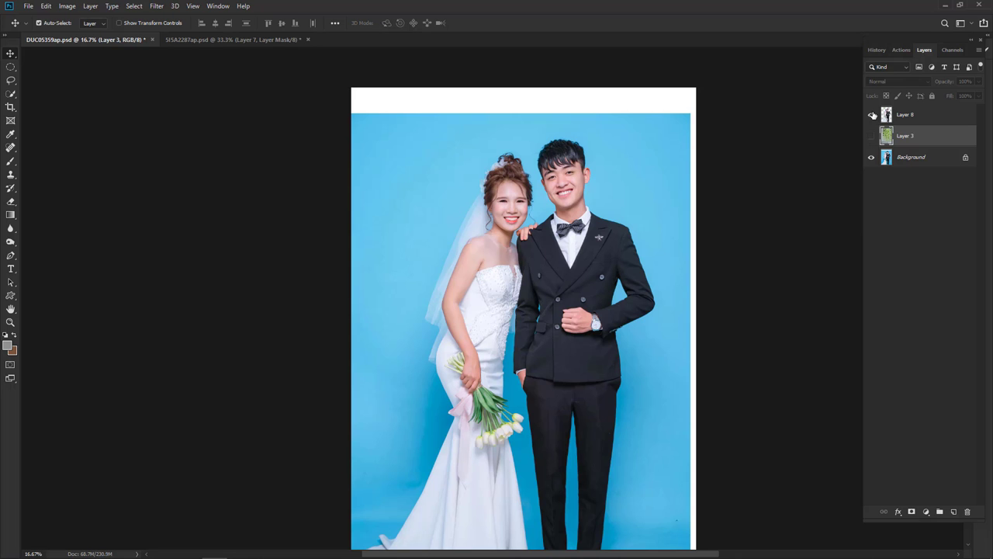
Make Layer 3 visible so hanging green flowers appear behind the couple.
left_click(870, 136)
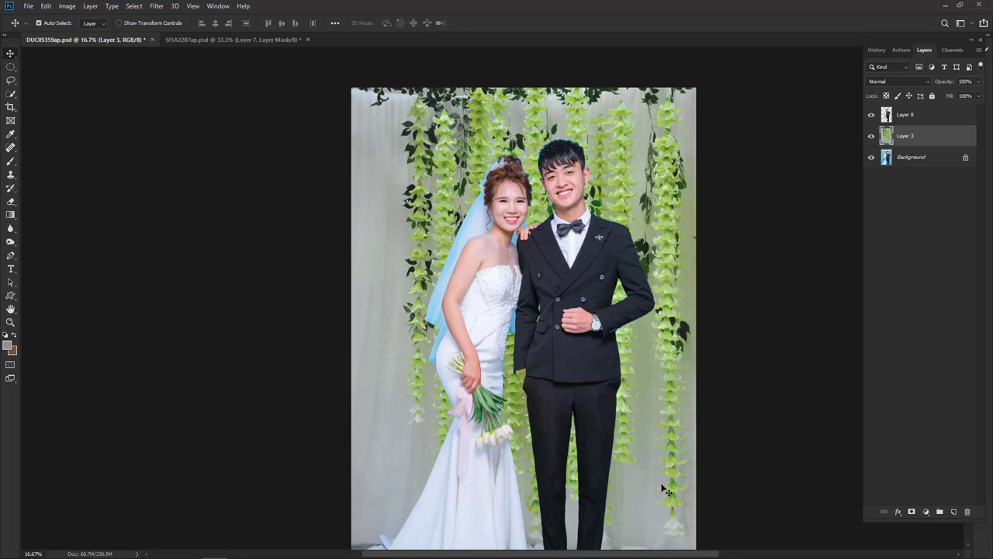
scroll(425, 156, "up", 5)
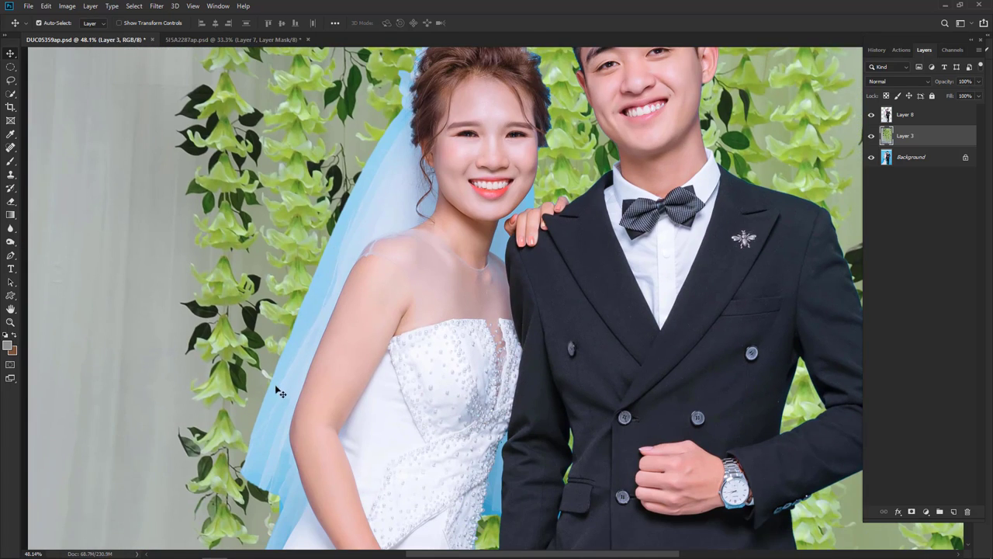
scroll(424, 180, "down", 2)
scroll(442, 295, "up", 1)
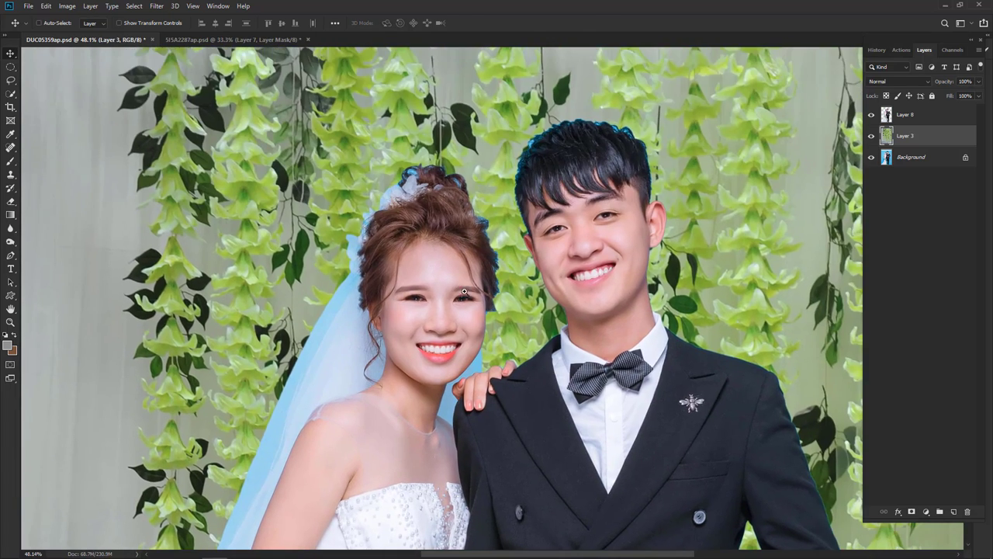
scroll(457, 385, "up", 5)
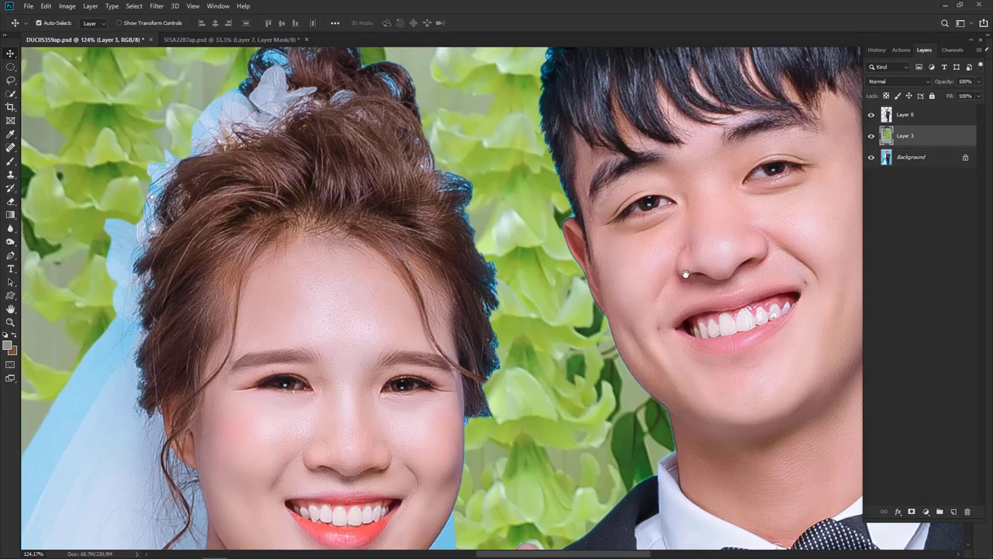
left_click_drag(686, 274, 599, 425)
scroll(694, 363, "down", 3)
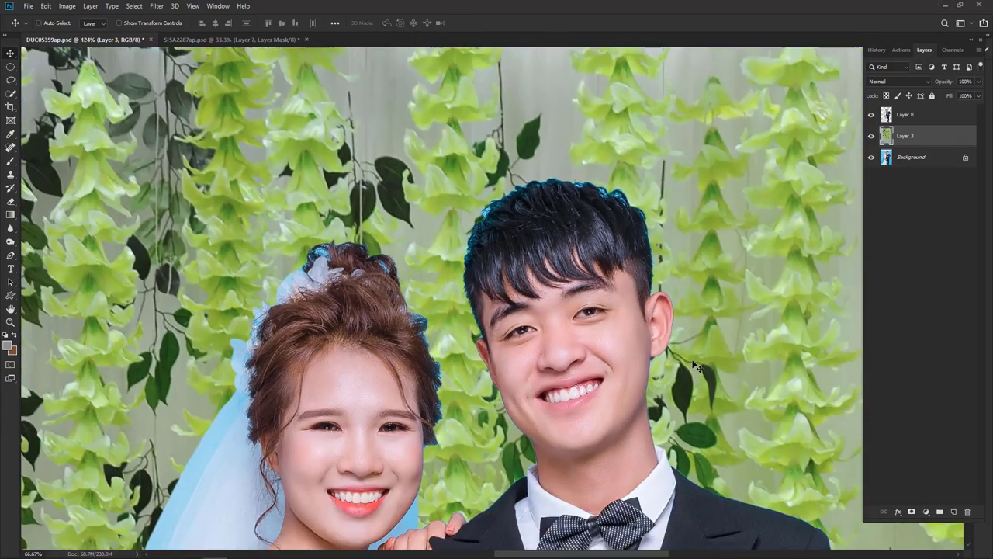
scroll(695, 363, "down", 1)
scroll(697, 364, "down", 1)
scroll(697, 364, "down", 2)
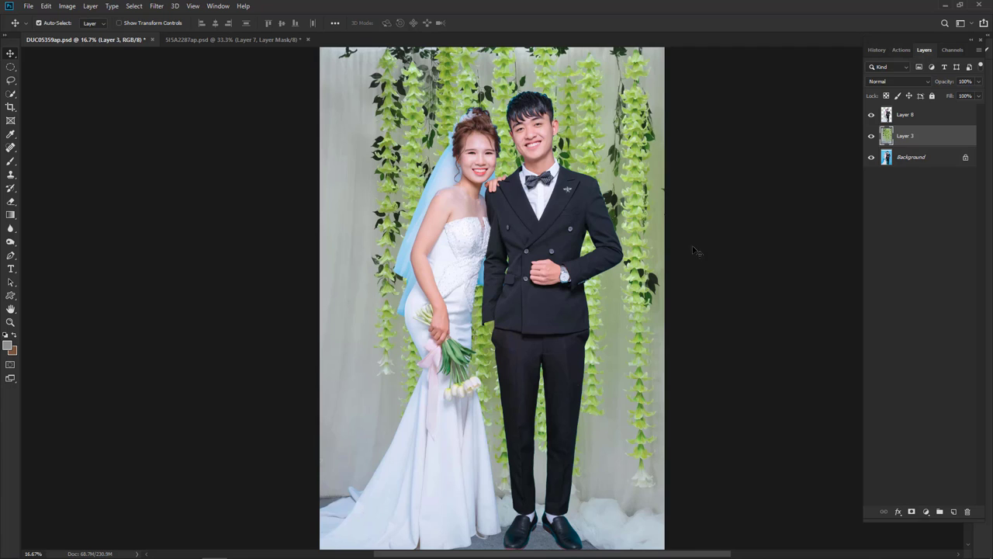
Duplicate the Background layer.
left_click(886, 160)
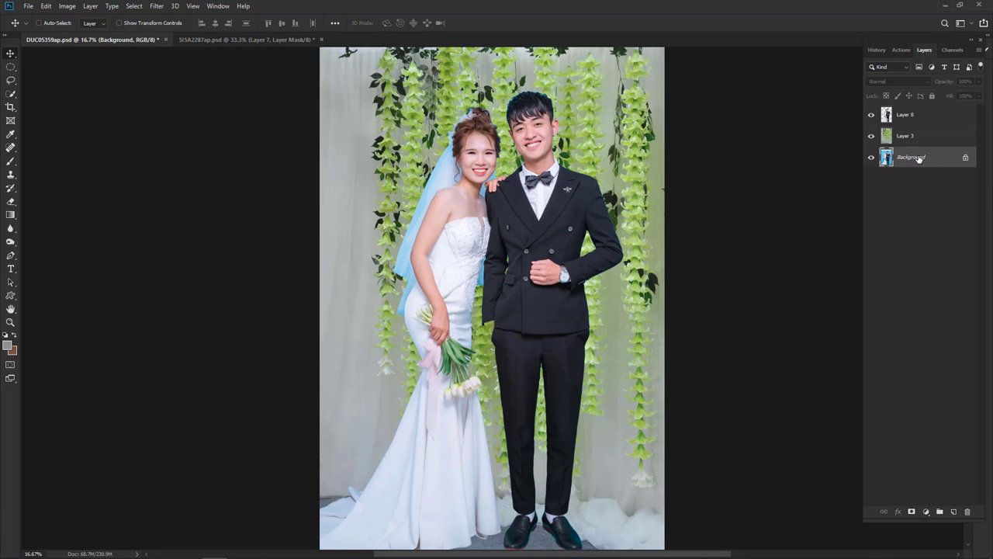
right_click(919, 157)
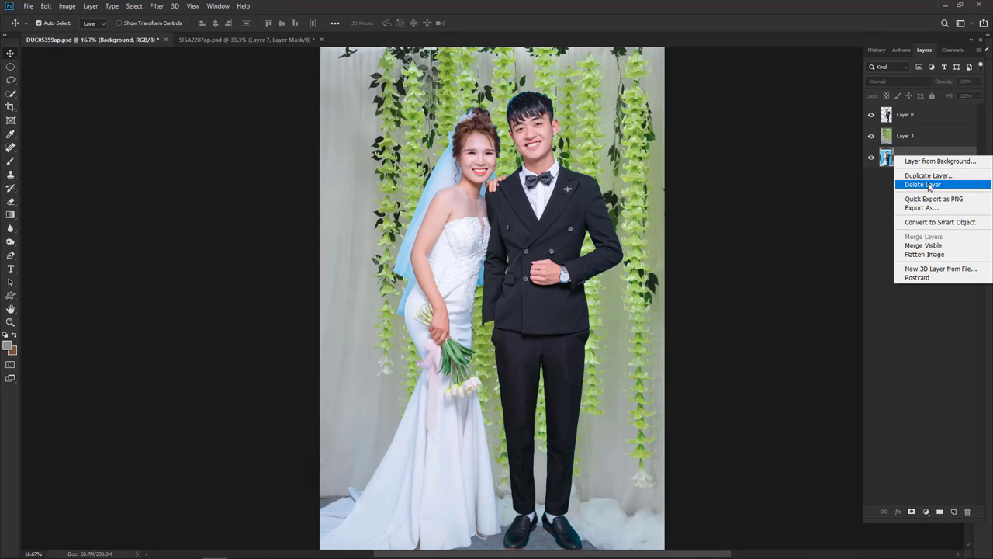
left_click(929, 176)
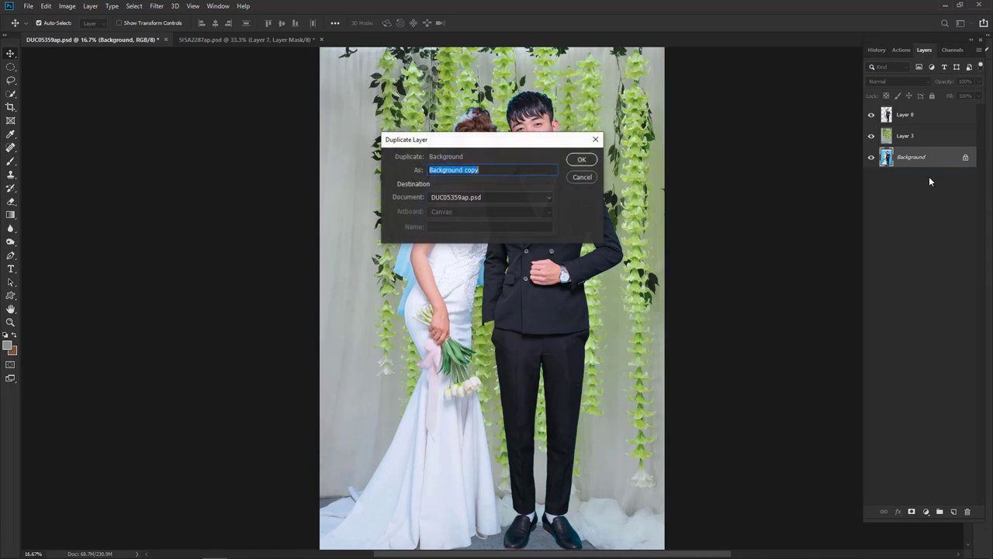
key("Return")
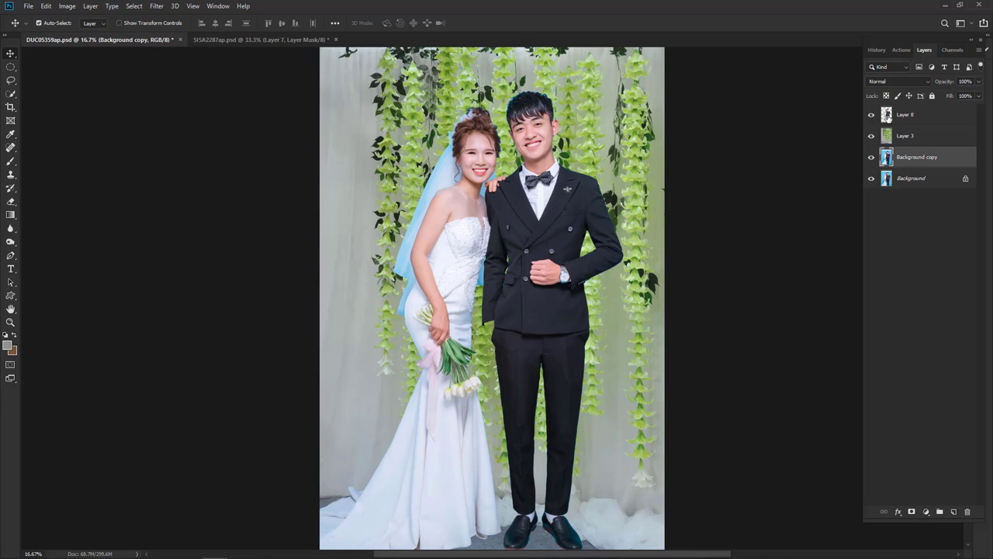
Hide Layer 8 and Layer 3, and rename the Background copy to Copybg.
left_click(871, 114)
left_click(871, 136)
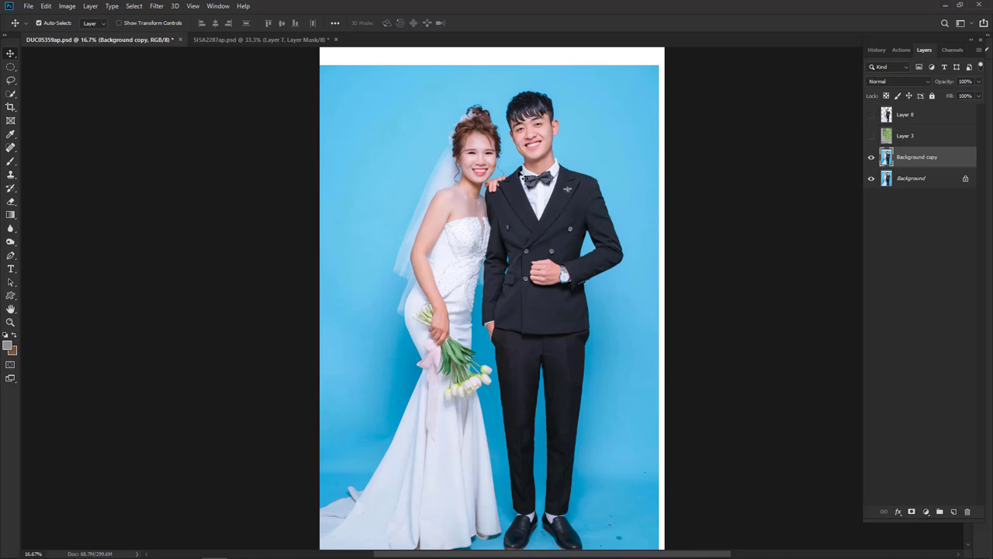
scroll(381, 194, "up", 1)
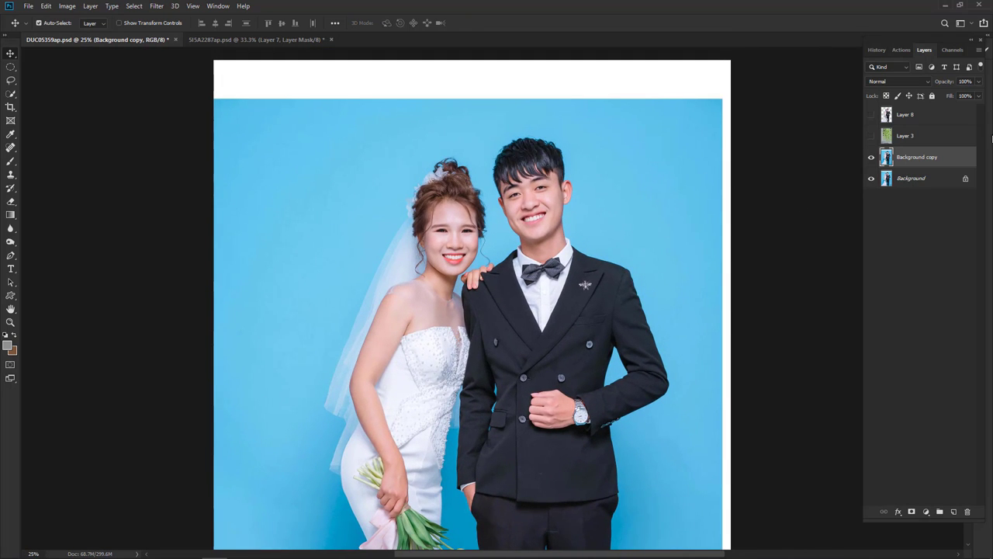
key("ctrl")
double_click(920, 157)
type("c")
key("Return")
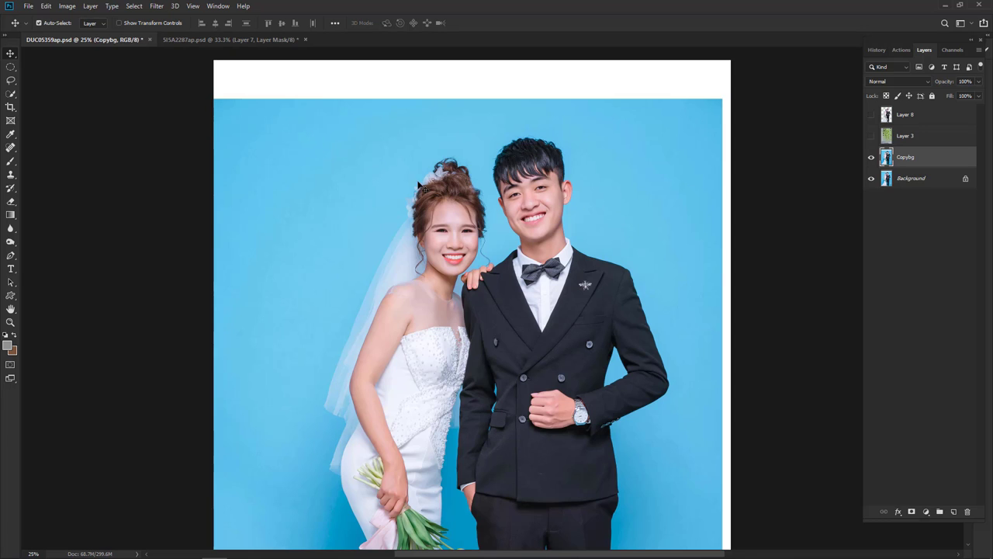
Apply Hue/Saturation to Copybg's sampled blue backdrop: Saturation -81, Lightness +4.
left_click(67, 6)
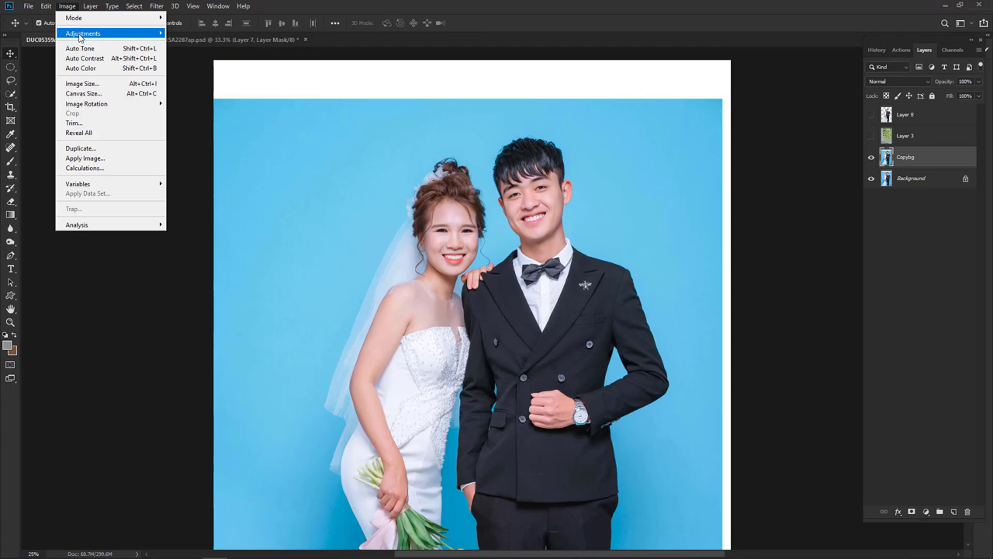
mouse_move(83, 34)
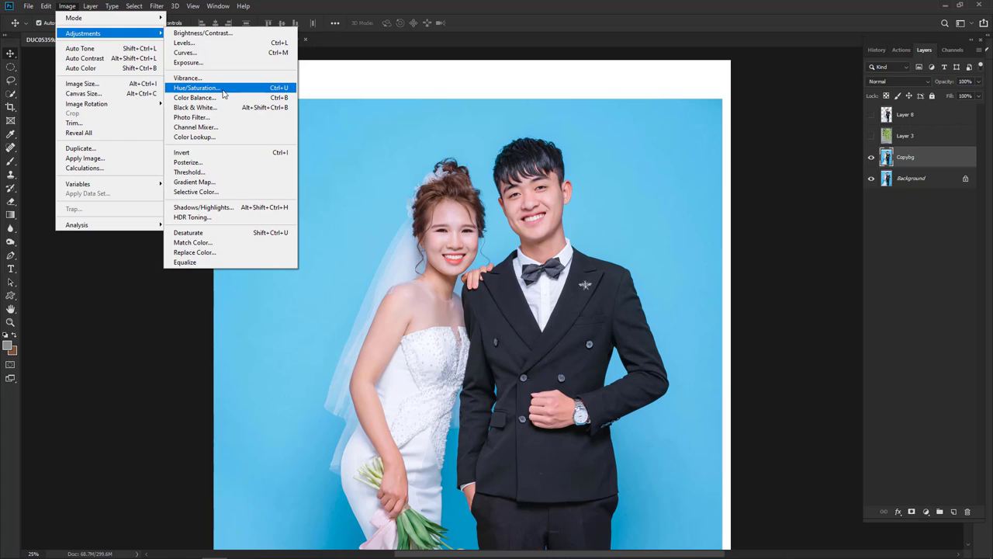
left_click(223, 91)
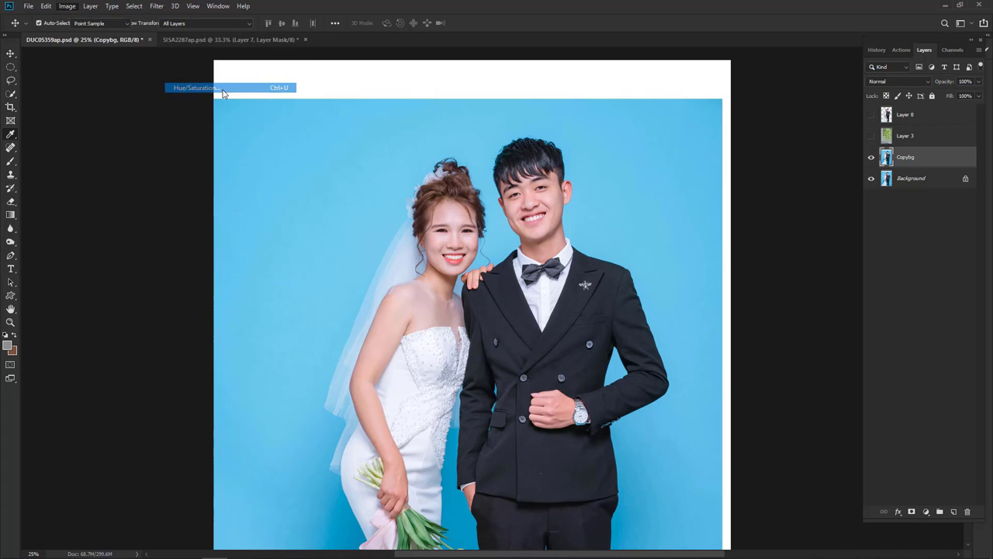
left_click(785, 278)
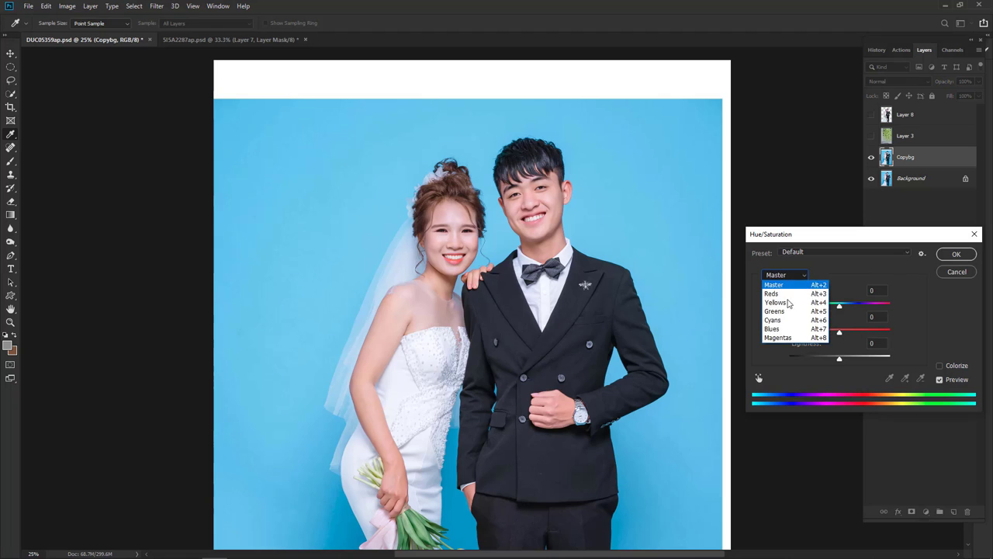
left_click(789, 329)
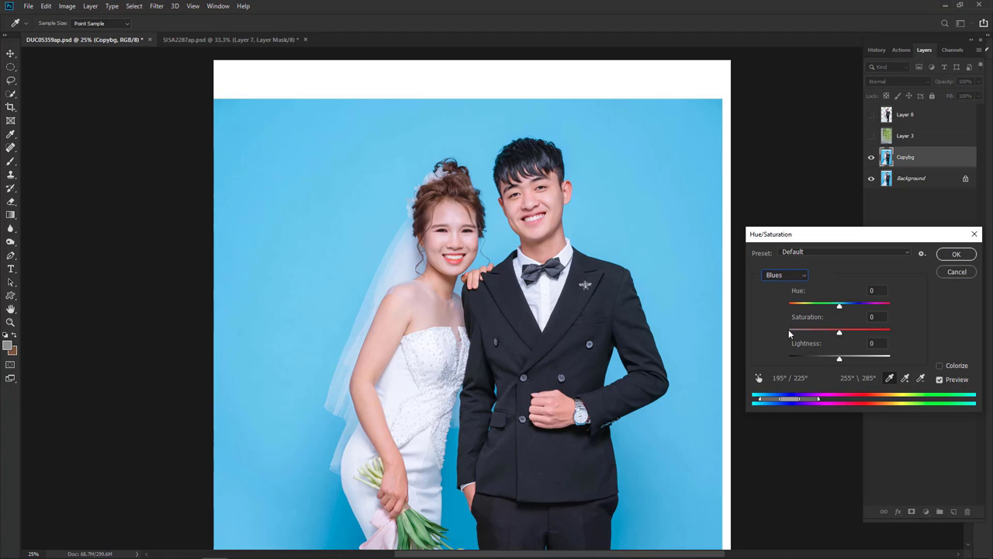
left_click(369, 272)
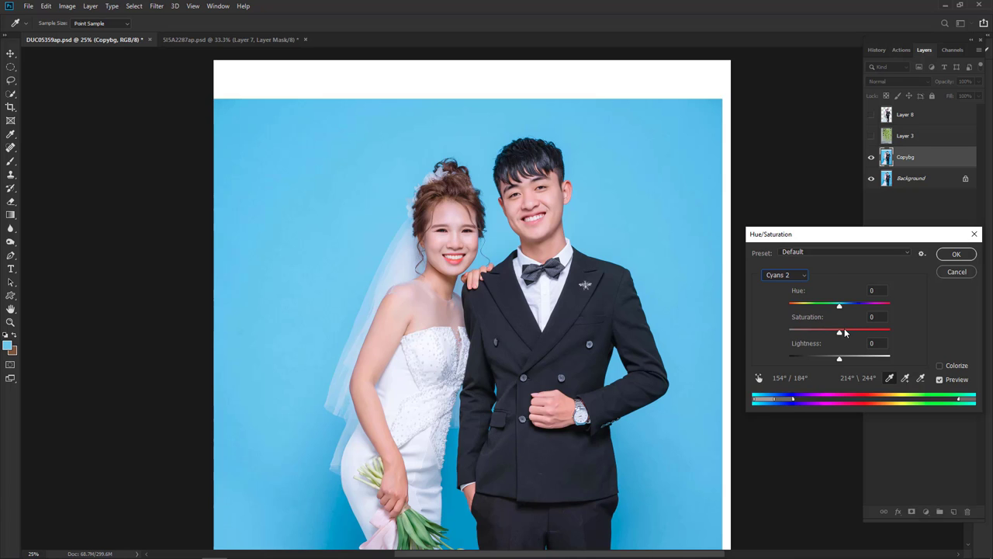
left_click_drag(840, 333, 799, 335)
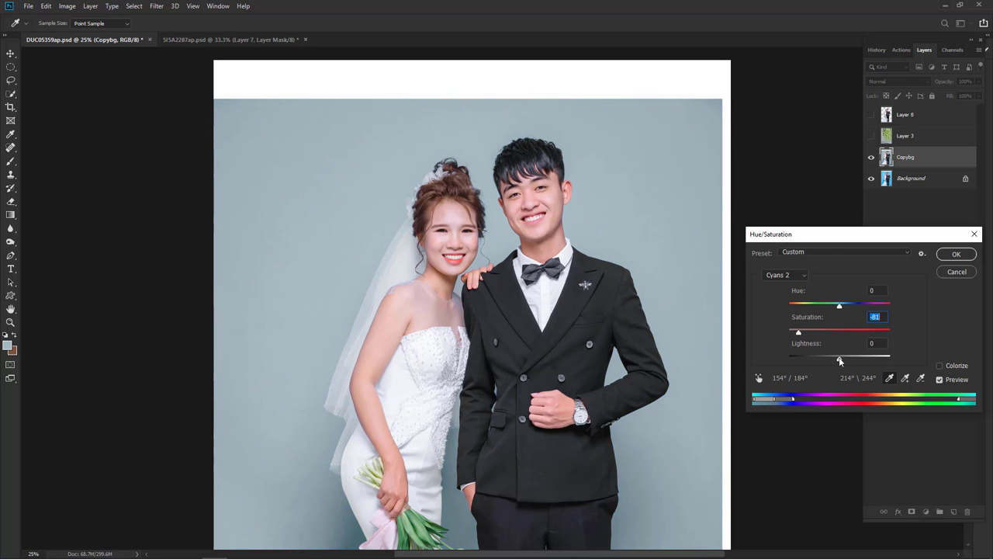
left_click_drag(839, 361, 842, 362)
left_click_drag(841, 361, 843, 362)
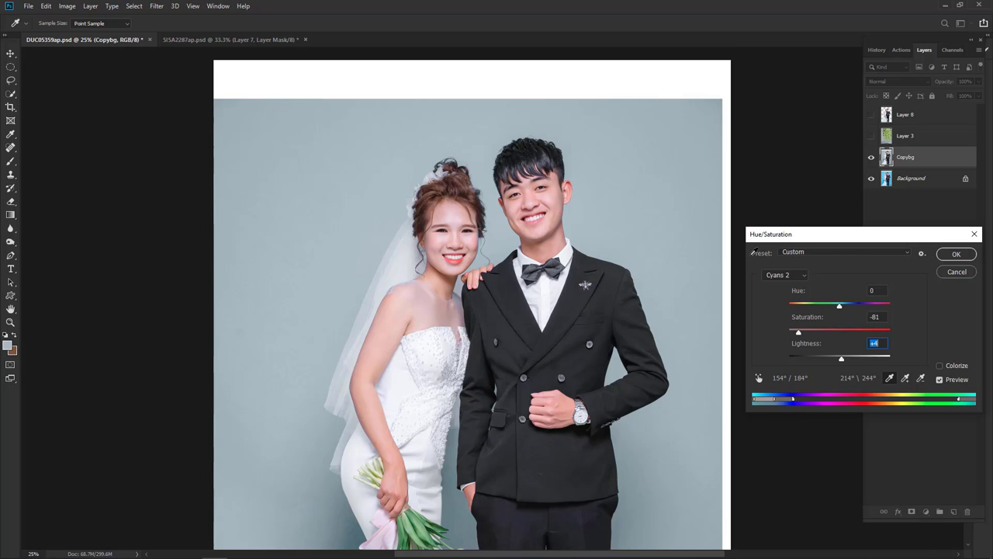
Apply the Cyans edit (Saturation -81, Lightness +4) to the Copybg layer.
left_click(957, 255)
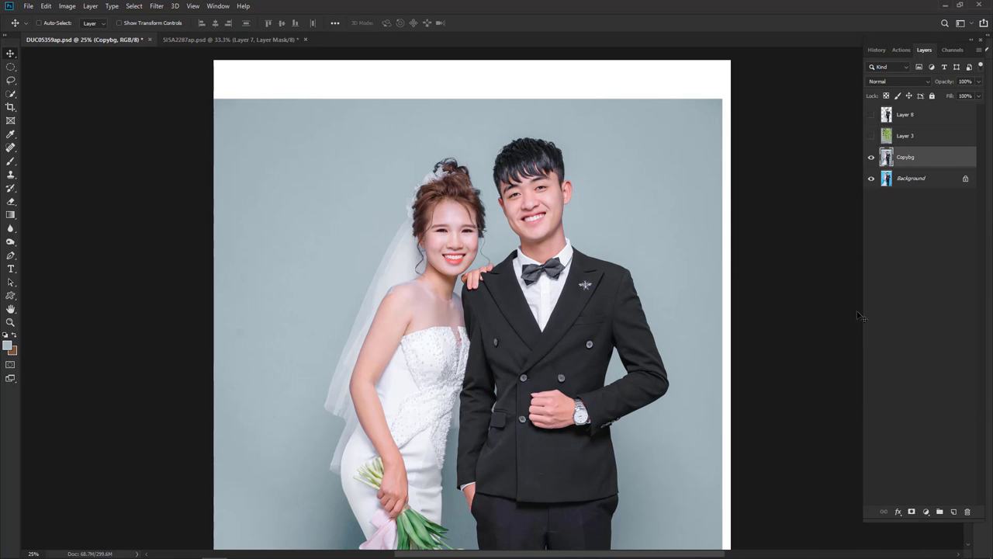
key("ctrl+minus")
key("ctrl+minus")
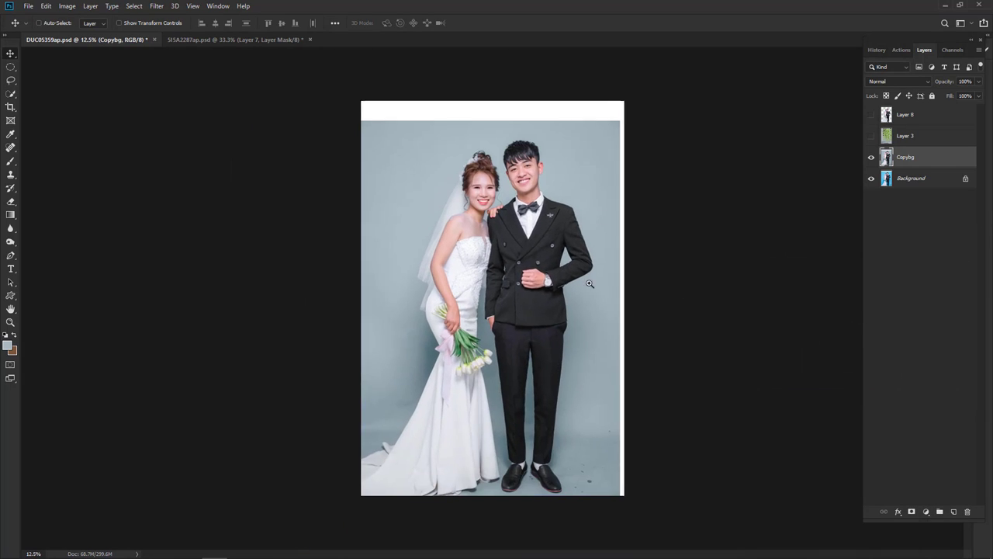
scroll(527, 148, "up", 3)
scroll(497, 202, "up", 2)
scroll(460, 269, "up", 2)
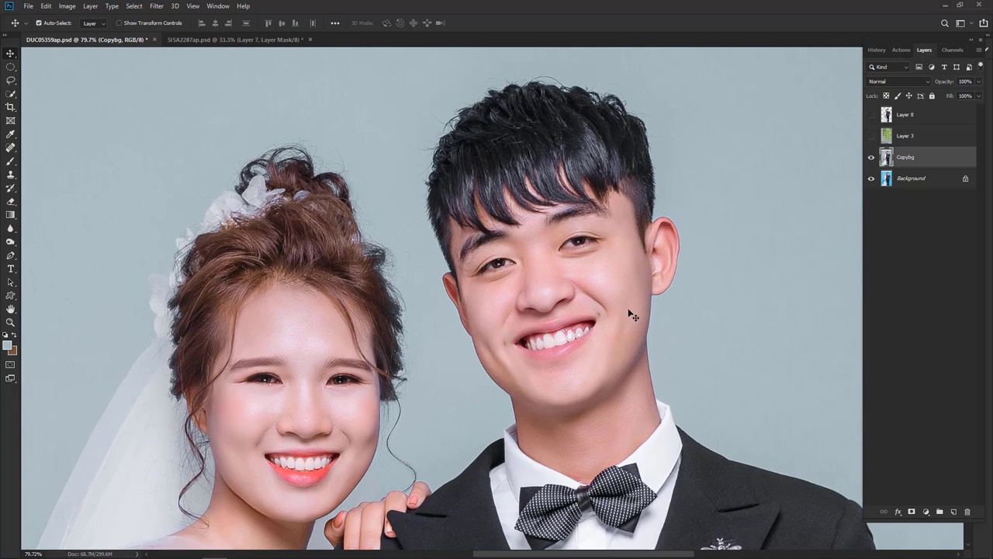
Toggle Copybg off and on to compare around the bride's hair, then frame both faces.
key("ctrl+plus")
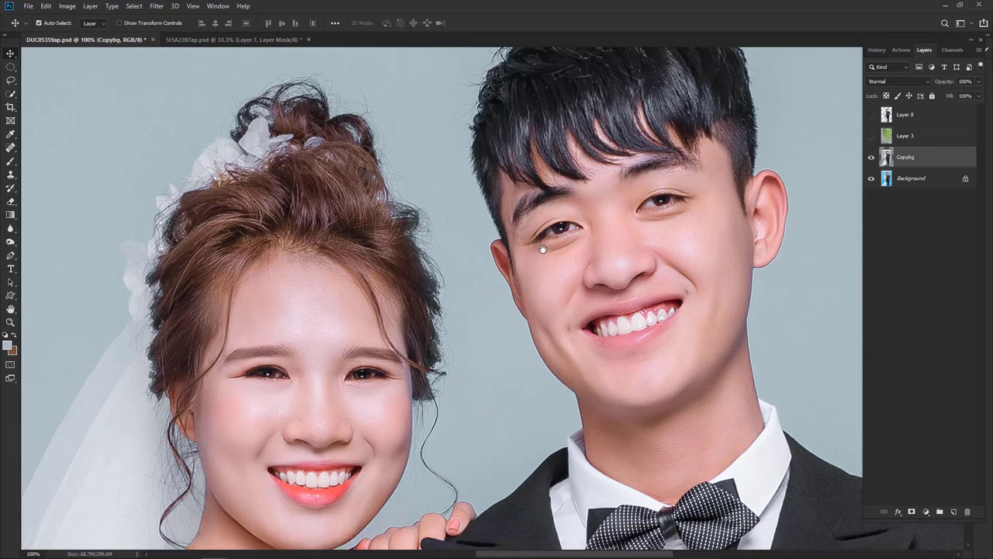
left_click_drag(698, 250, 873, 161)
left_click(871, 157)
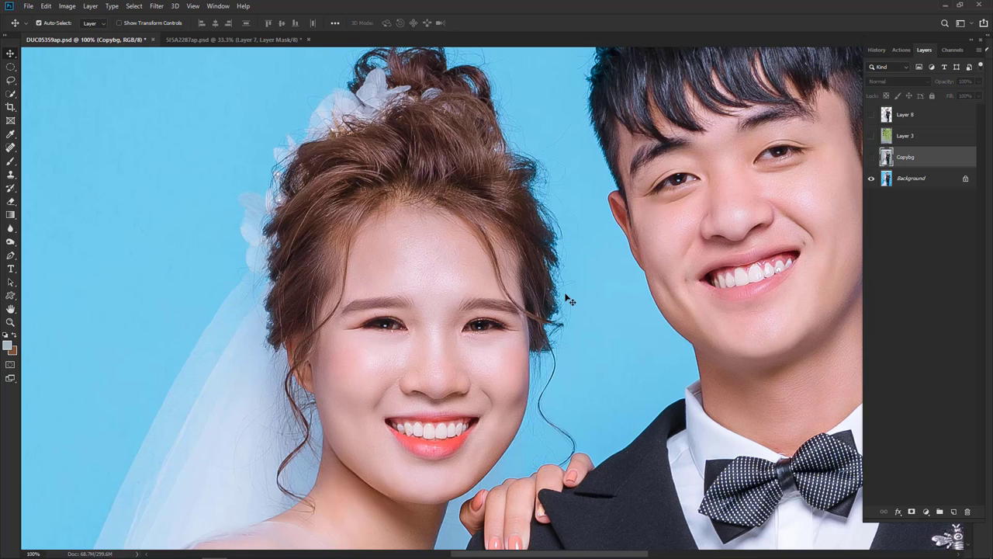
left_click(872, 158)
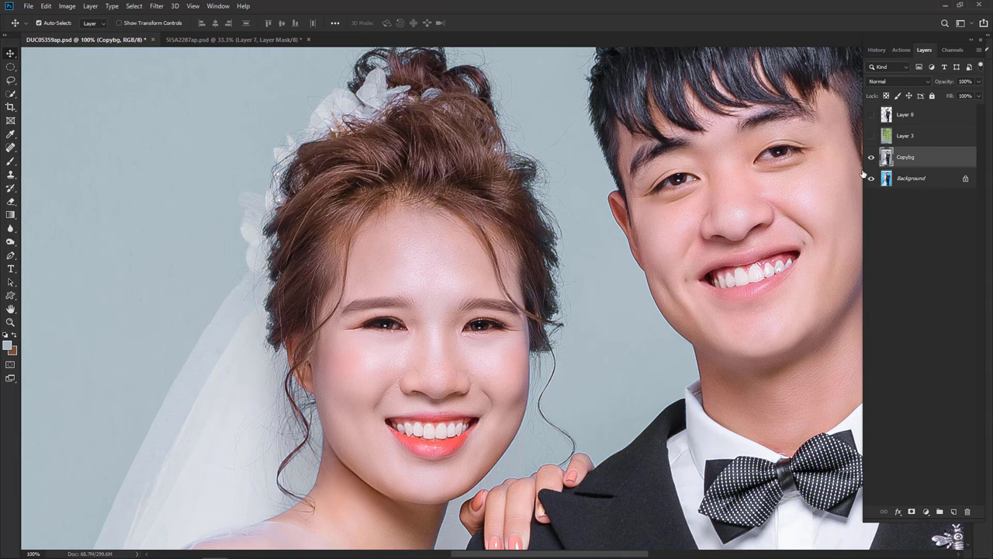
key("ctrl+minus")
key("ctrl+minus")
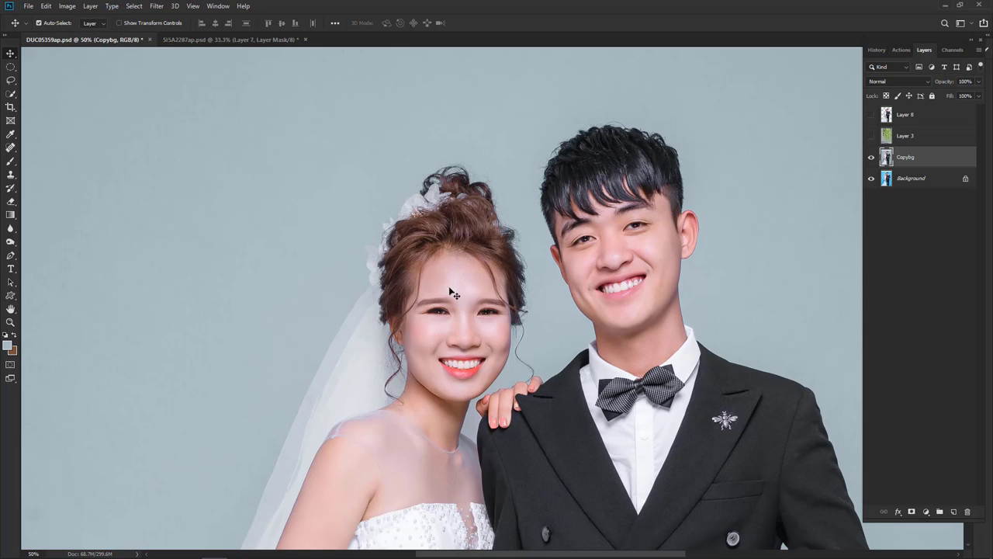
left_click_drag(239, 158, 508, 275)
scroll(567, 179, "up", 2)
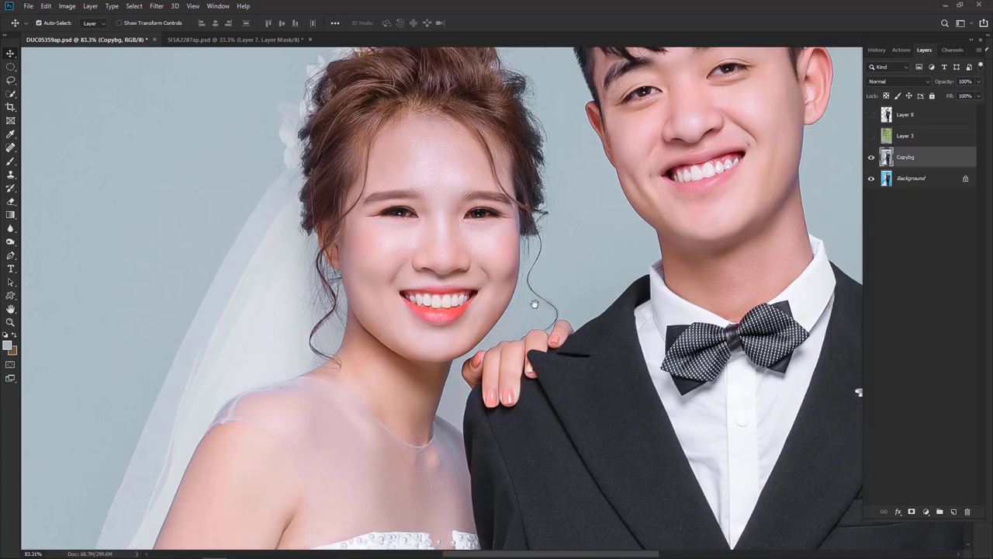
left_click_drag(581, 205, 465, 400)
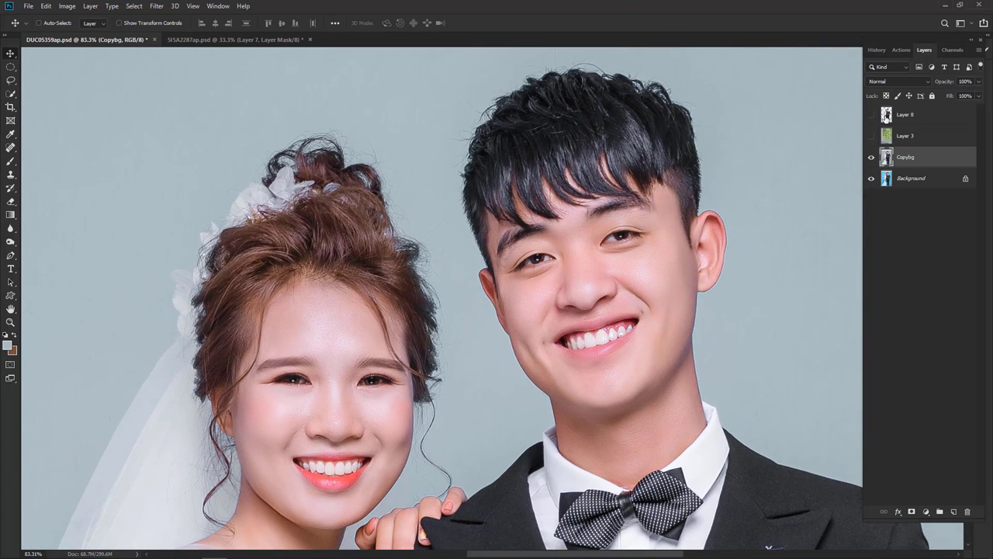
Load Layer 8's outline as a selection and copy the couple from Copybg onto Layer 9.
left_click(887, 116, "ctrl")
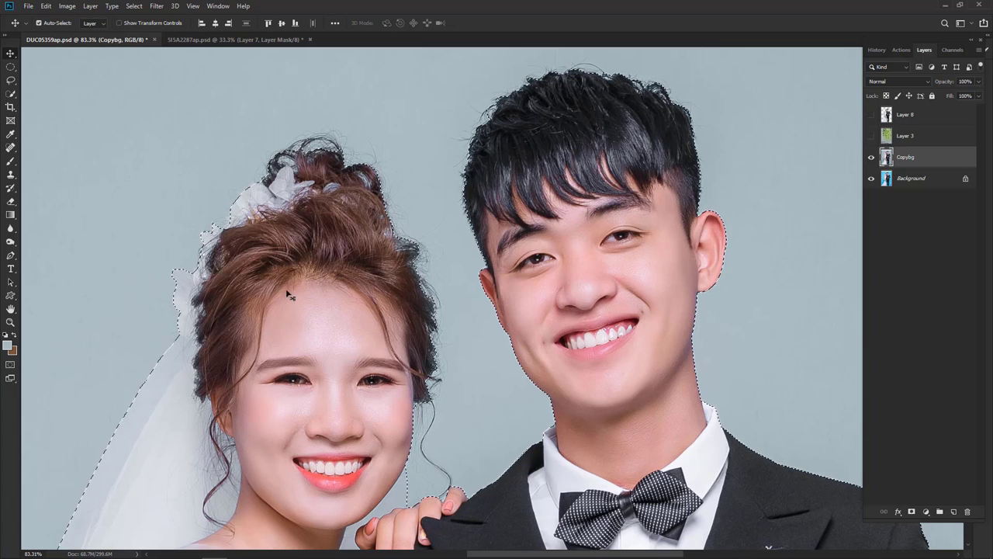
left_click(871, 115)
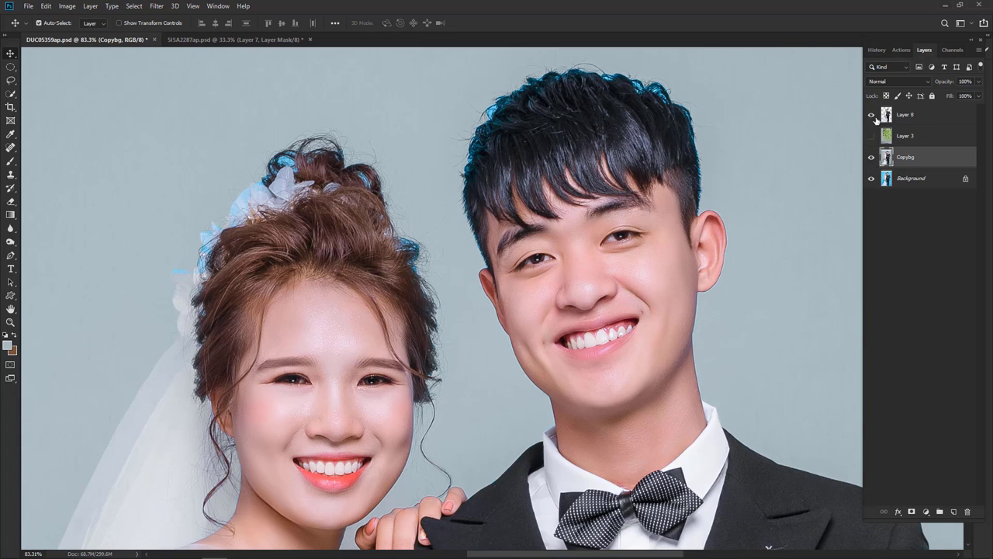
key("ctrl+d")
key("ctrl")
left_click(886, 117, "ctrl")
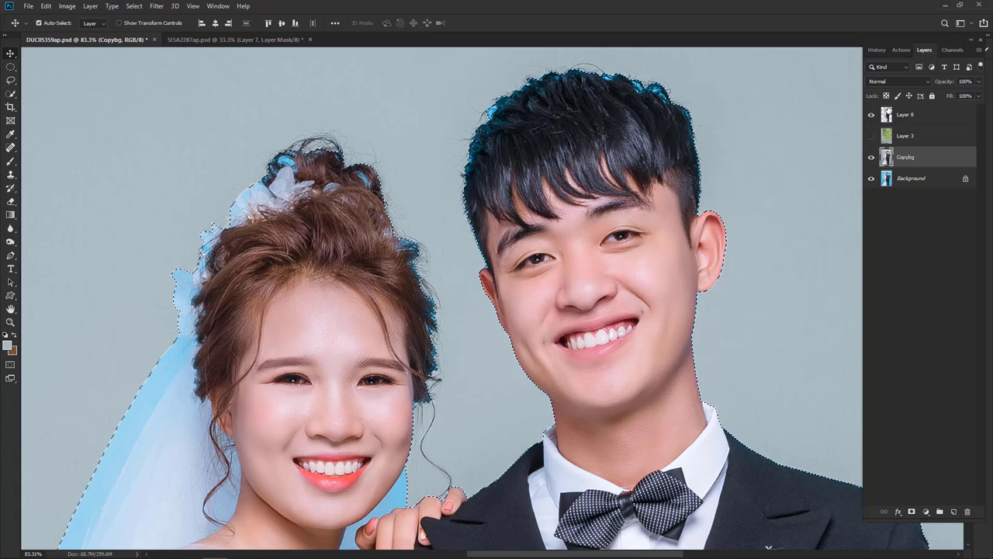
left_click(871, 116)
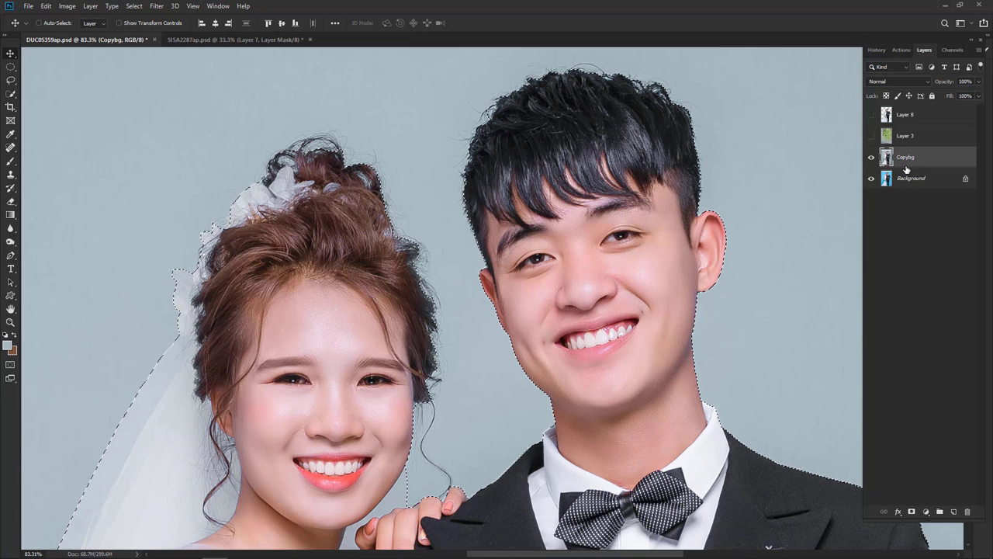
key("ctrl+j")
Move Layer 9 above Layer 3 and show Layer 3's green flower backdrop.
key("ctrl+minus")
key("ctrl+minus")
key("ctrl+minus")
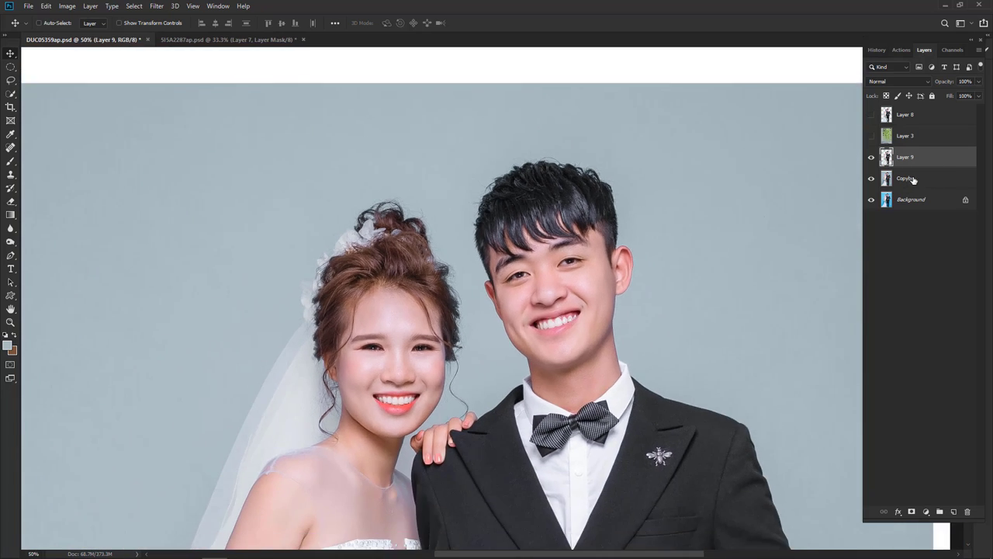
key("ctrl+minus")
left_click_drag(922, 161, 922, 138)
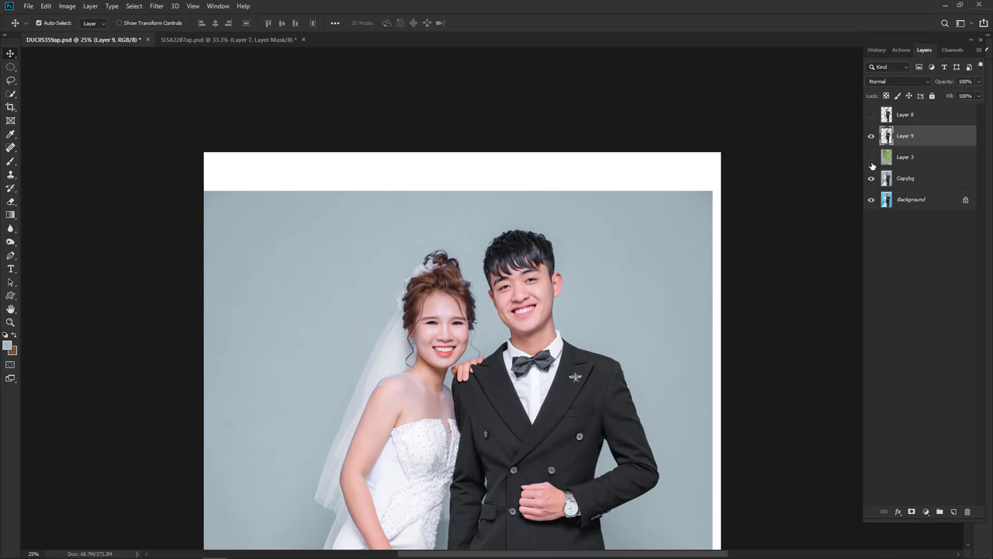
left_click(870, 158)
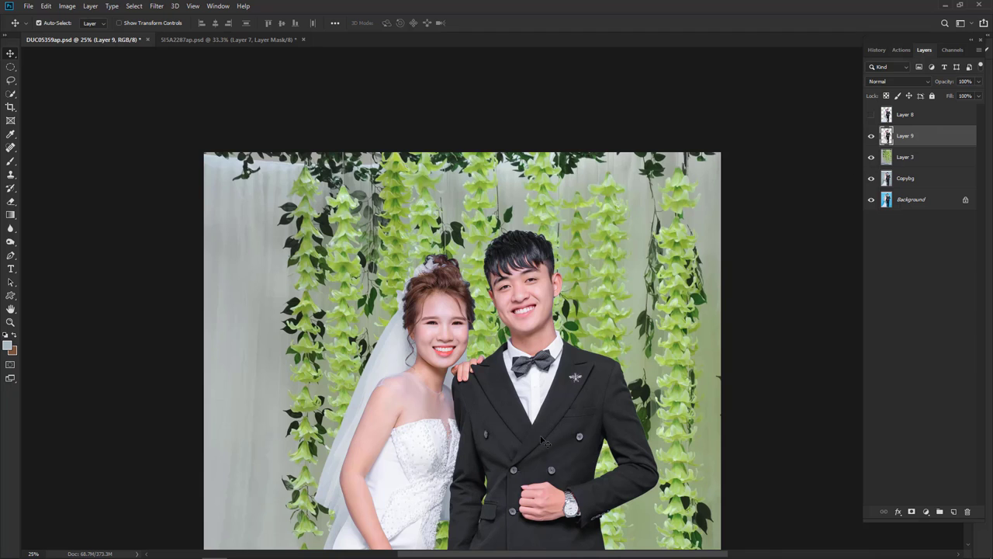
scroll(629, 295, "down", 3)
Zoom out to check the composite and briefly view the 5I5A2287ap.psd photo.
key("ctrl+minus")
key("ctrl+minus")
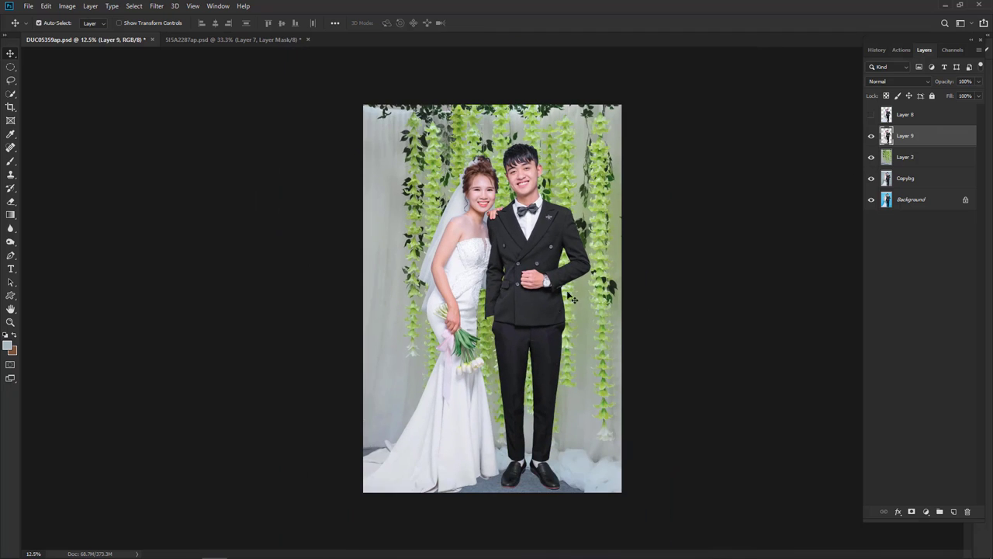
scroll(590, 218, "up", 5)
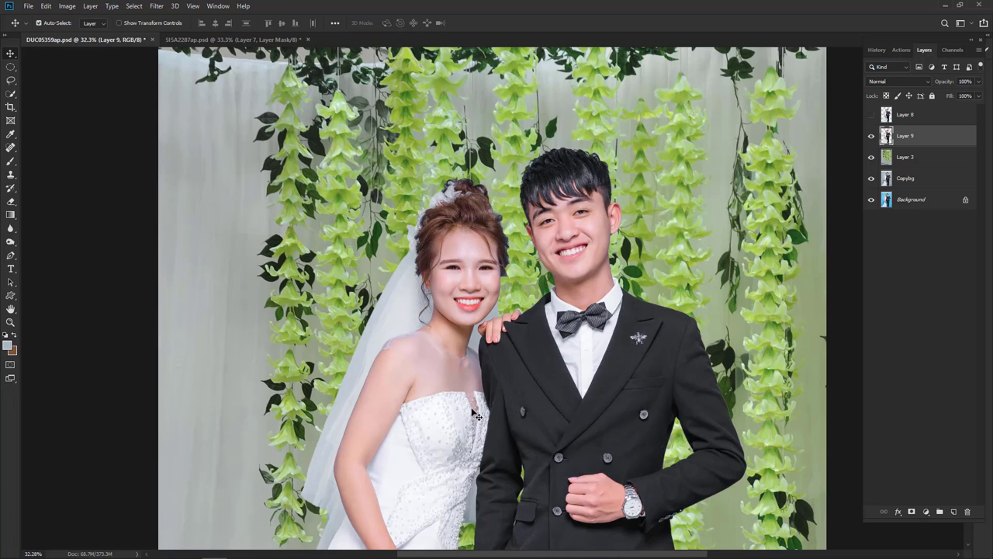
key("ctrl")
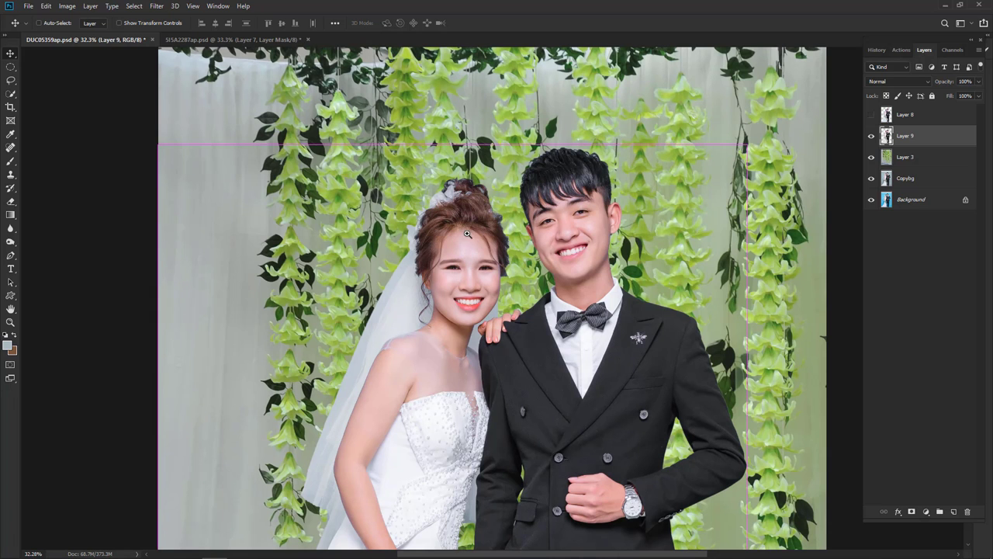
scroll(467, 234, "up", 2)
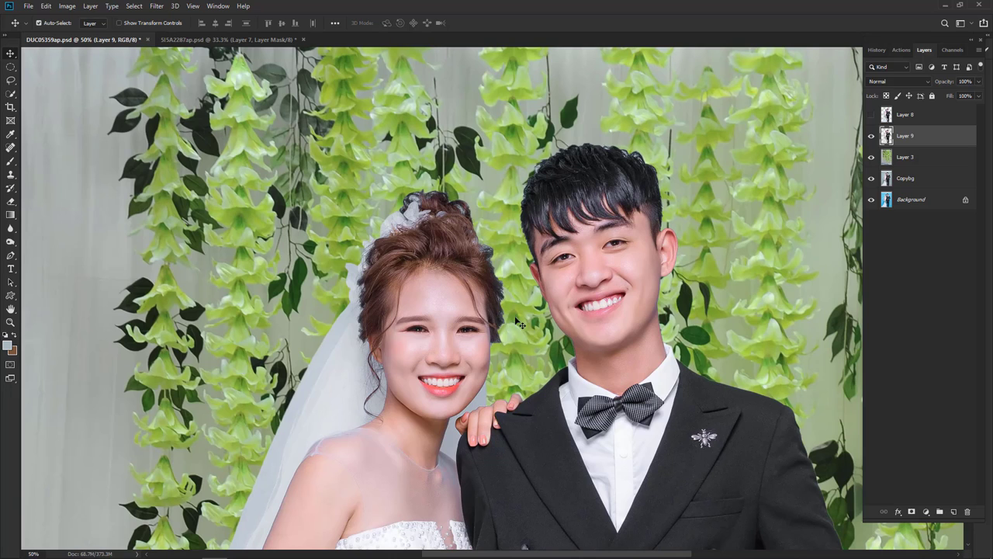
left_click(220, 40)
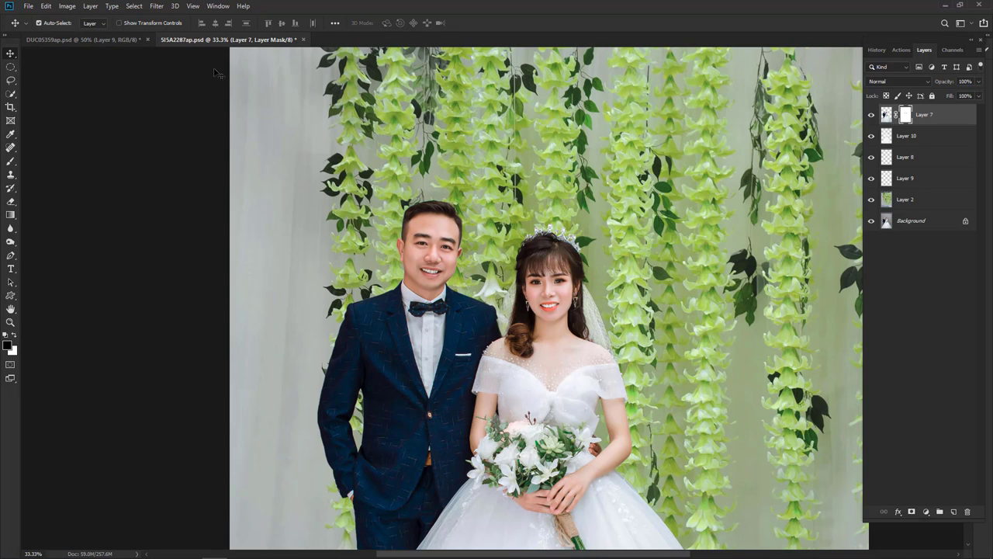
left_click(117, 41)
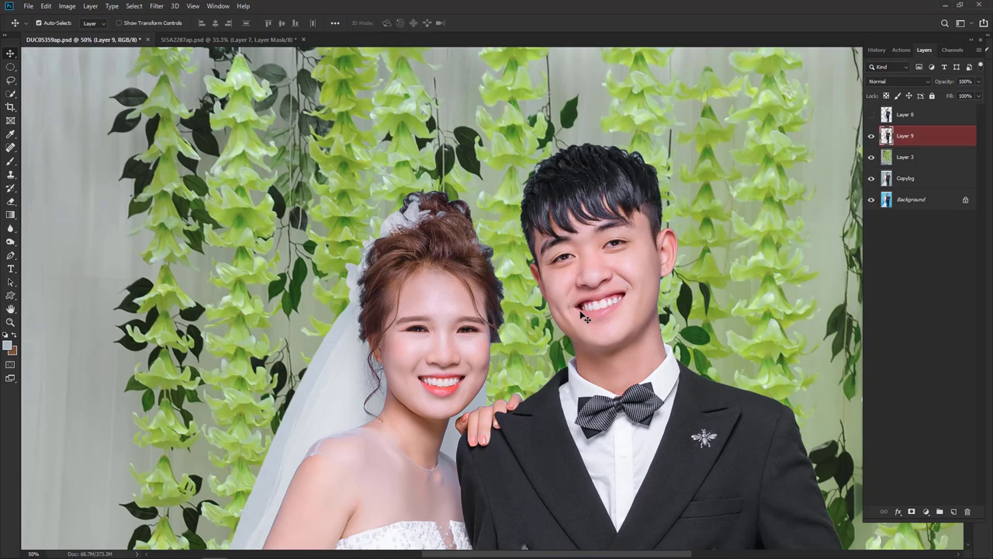
Paint a Quick Mask over the groom's hair with a 300 px brush, then select Copybg.
key("q")
key("d")
key("b")
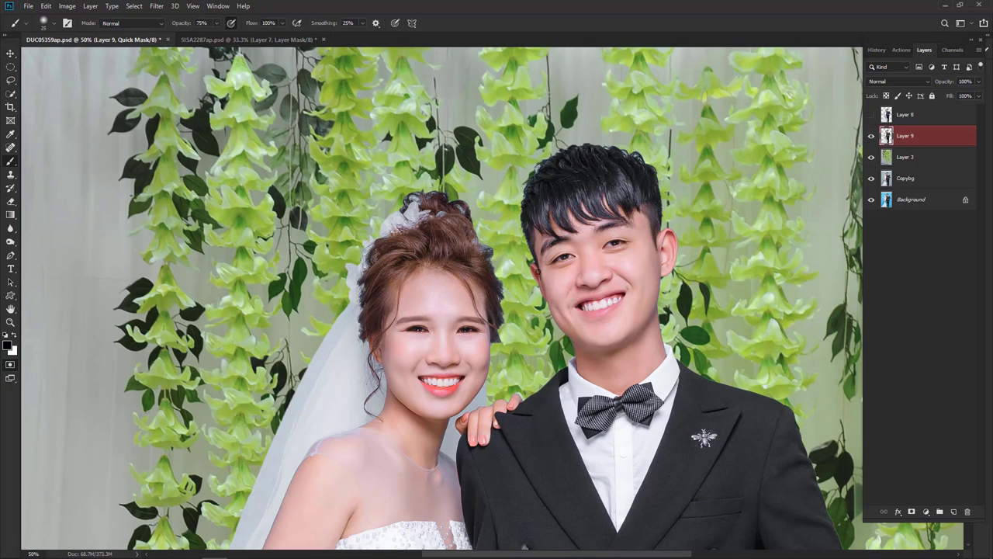
key("bracketright")
key("bracketright")
key("bracketright")
mouse_move(554, 244)
left_mouse_down()
mouse_move(664, 176)
mouse_move(658, 205)
left_mouse_up()
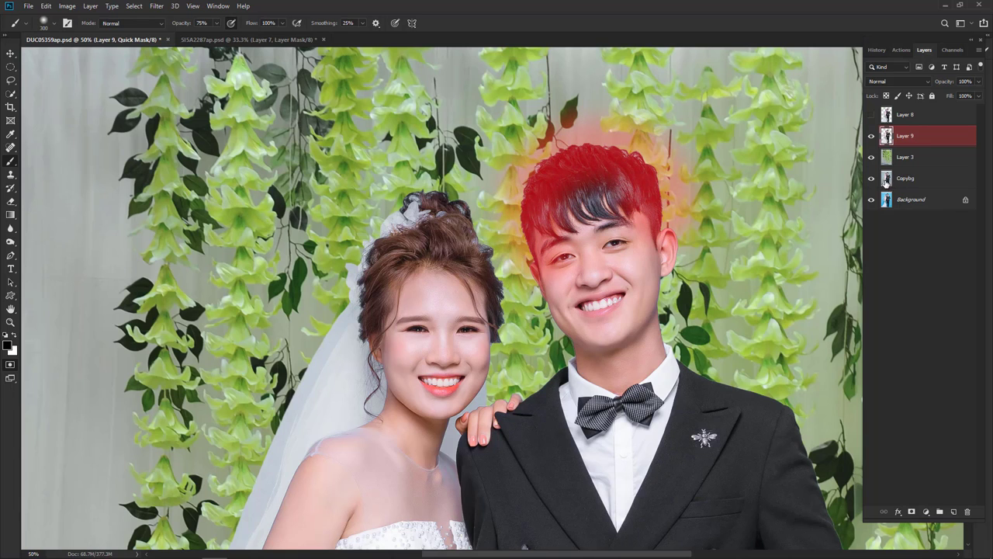
key("q")
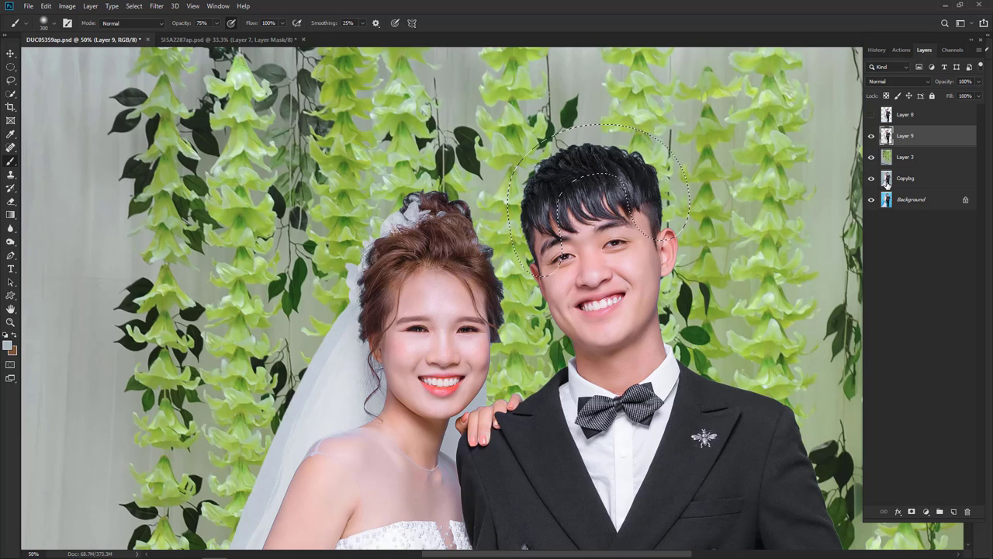
left_click(887, 183)
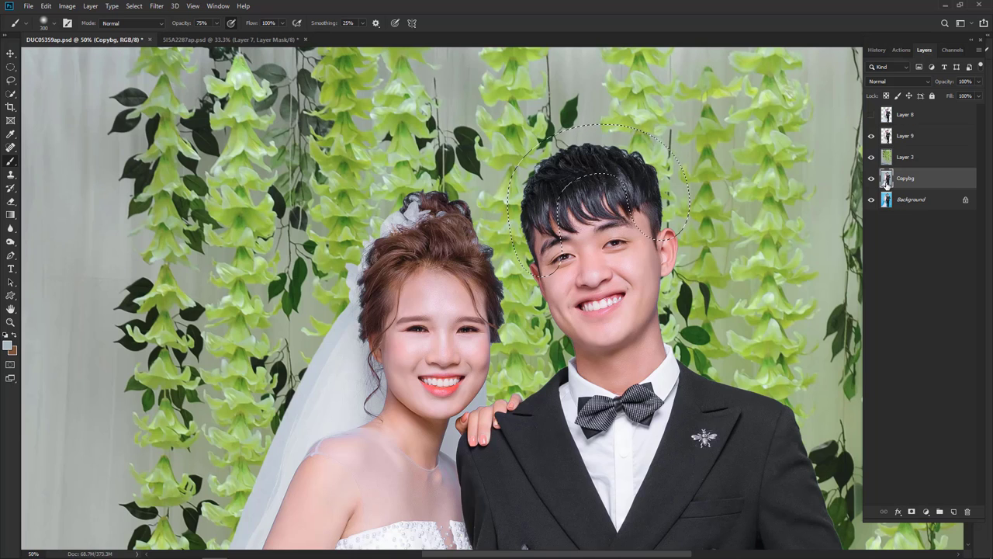
Copy the groom's hair area onto Layer 10 and set it to Multiply.
key("ctrl+j")
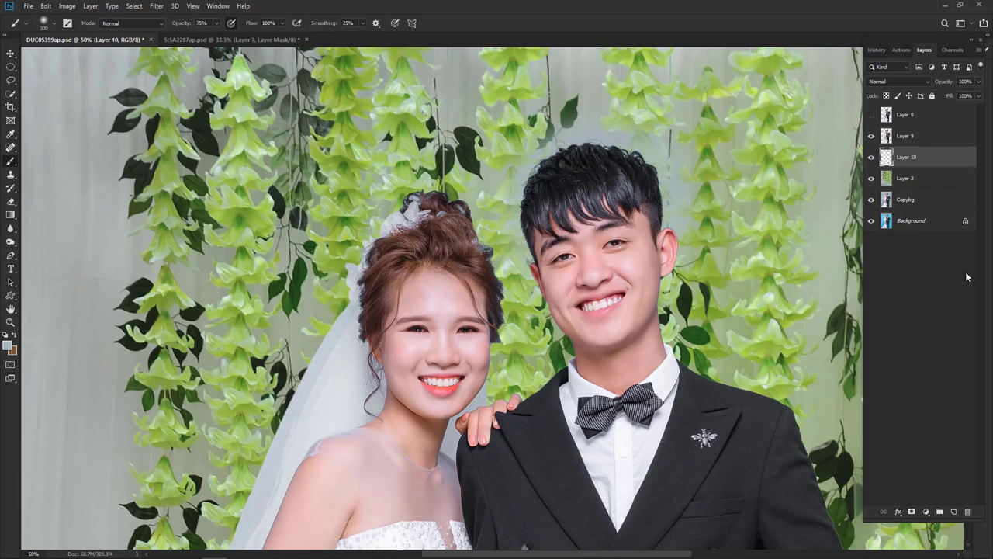
left_click(898, 82)
left_click(900, 110)
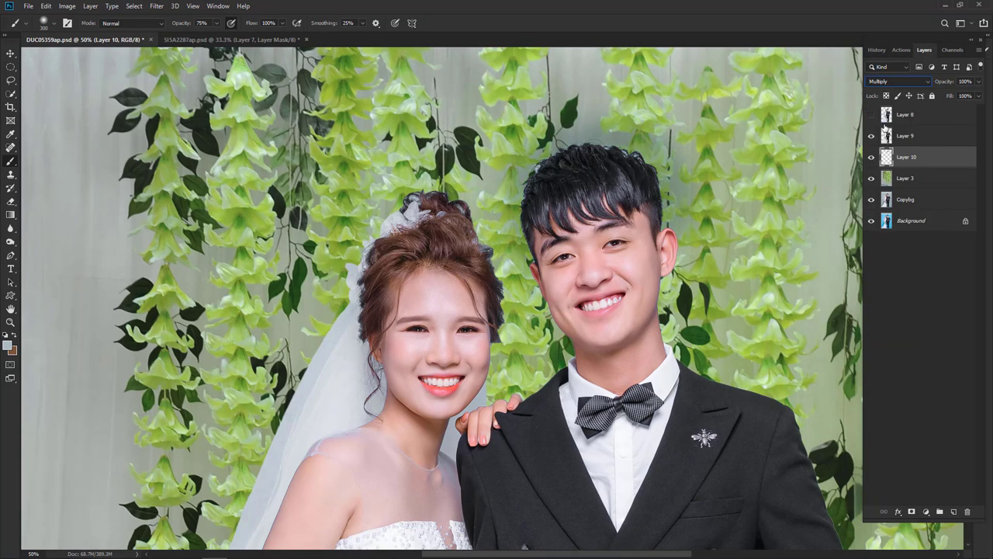
Cancel a Curves adjustment, zoom in, and pick Layer 9 with the Move tool.
key("ctrl+m")
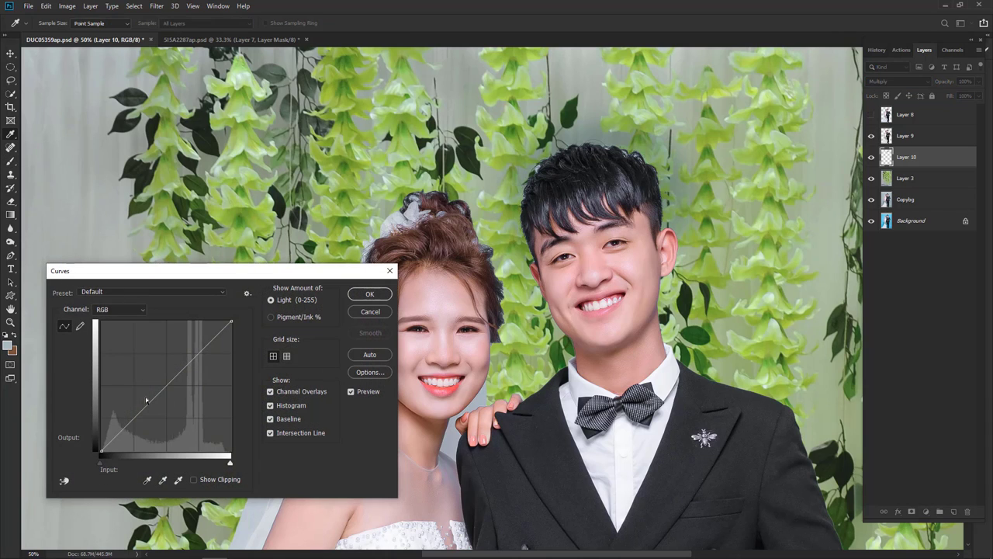
left_click(180, 481)
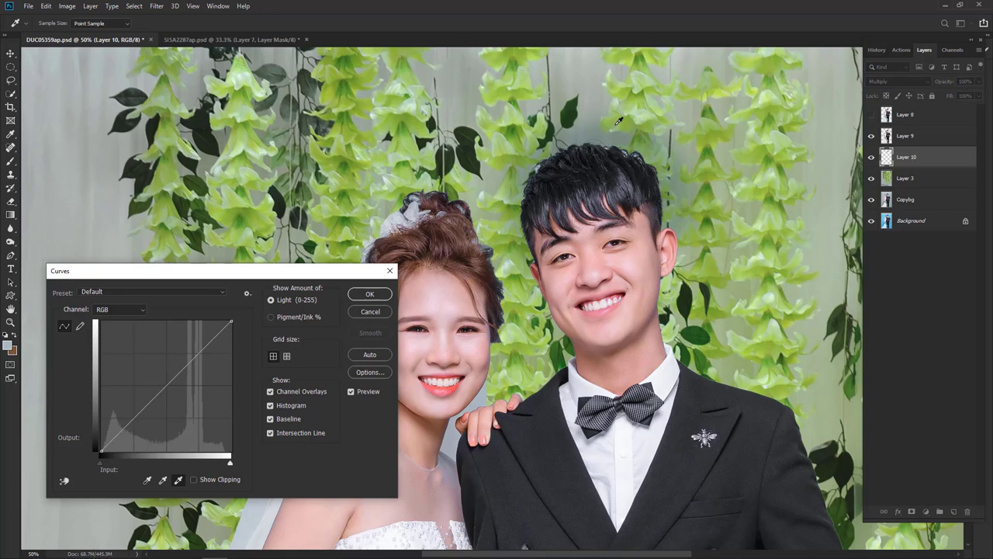
left_click(369, 293)
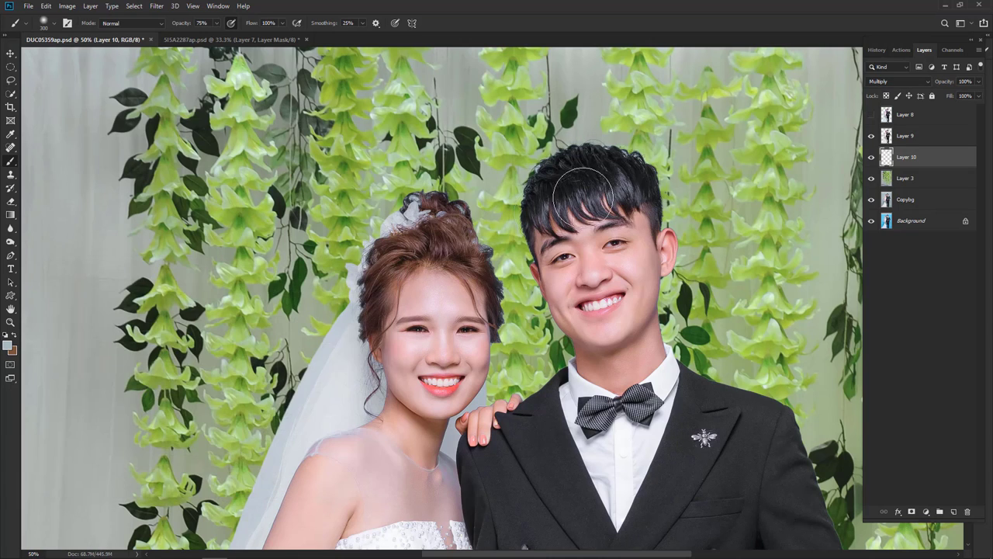
scroll(584, 197, "up", 3)
scroll(584, 197, "up", 3)
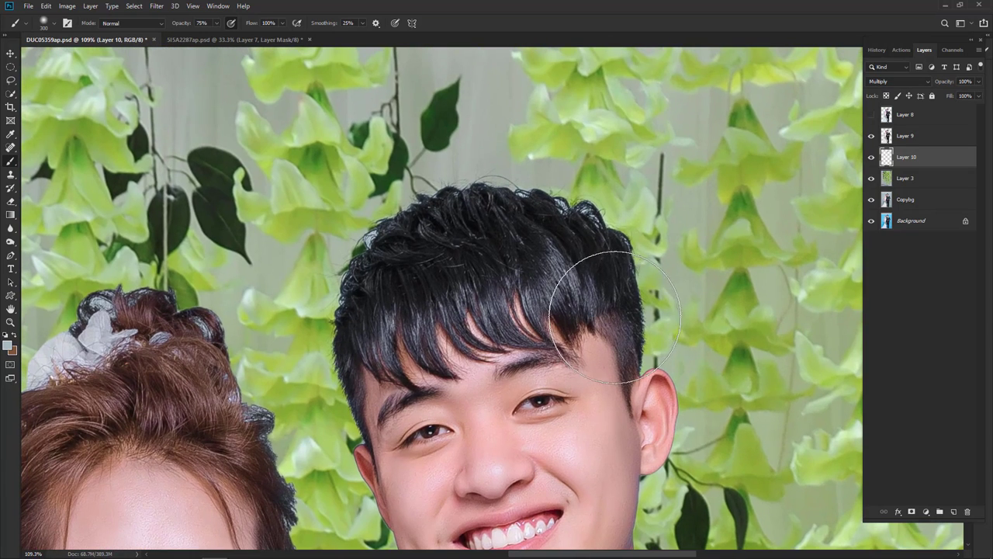
key("v")
right_click(519, 250)
left_click(547, 256)
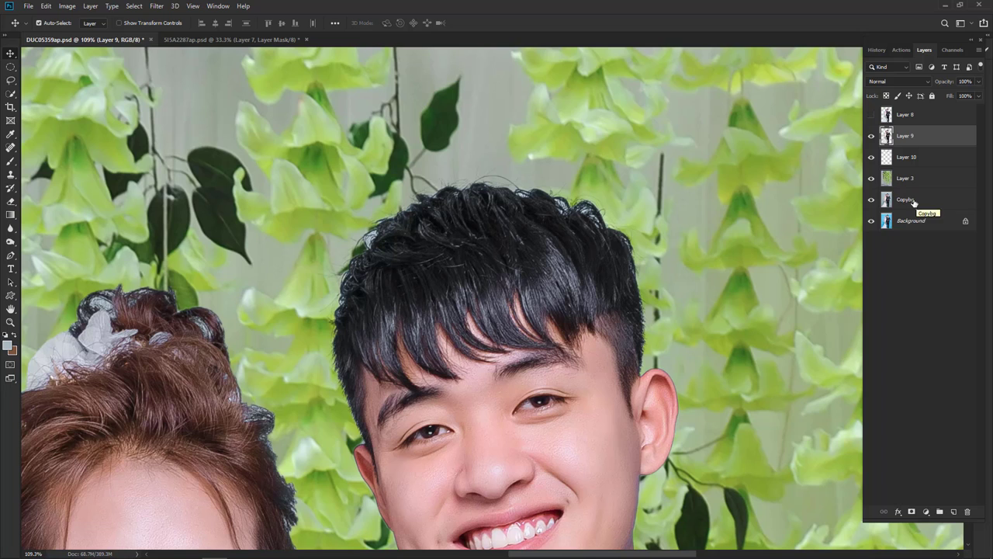
Set the Eraser to 31 px (after trying 50 px) and keep Layer 8 hidden.
left_click(11, 202)
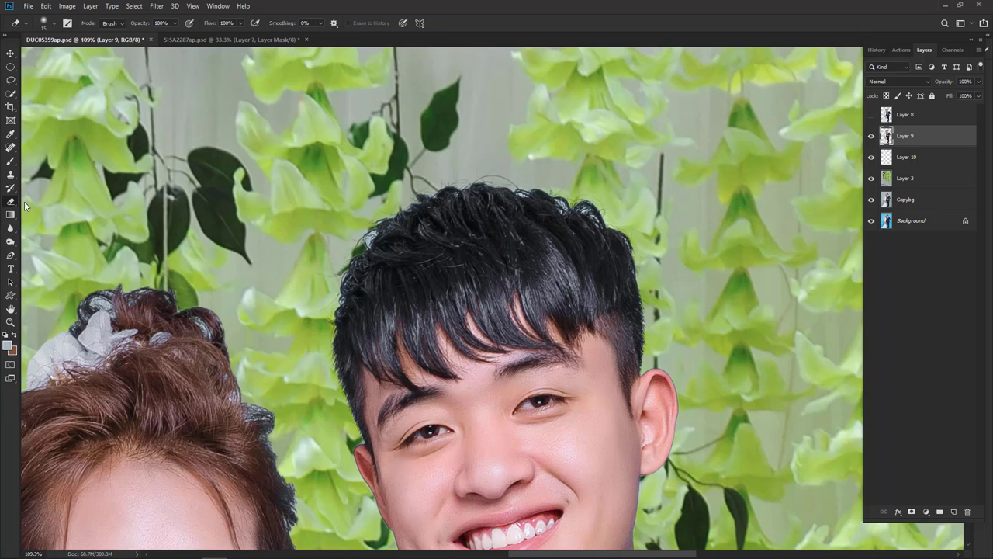
right_click(614, 227)
type("50")
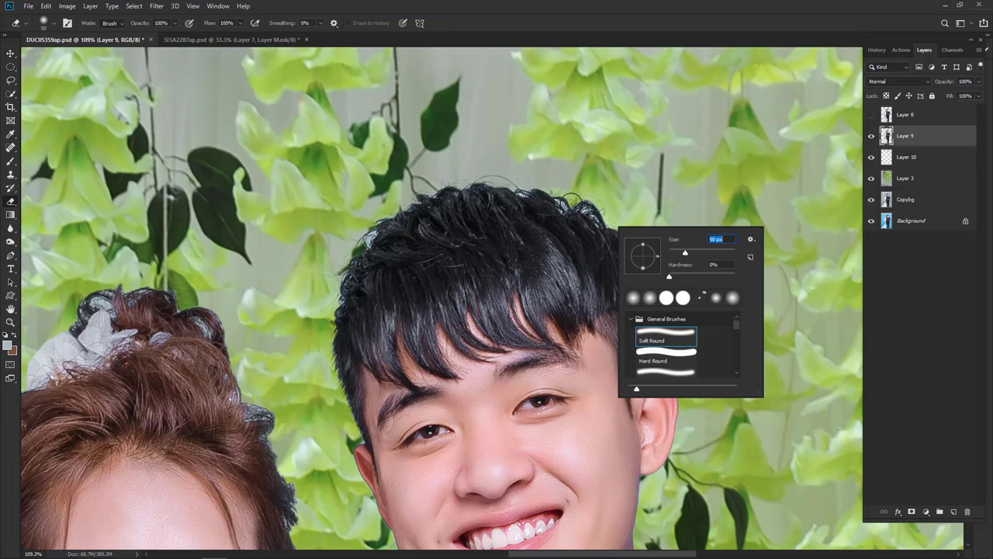
key("Return")
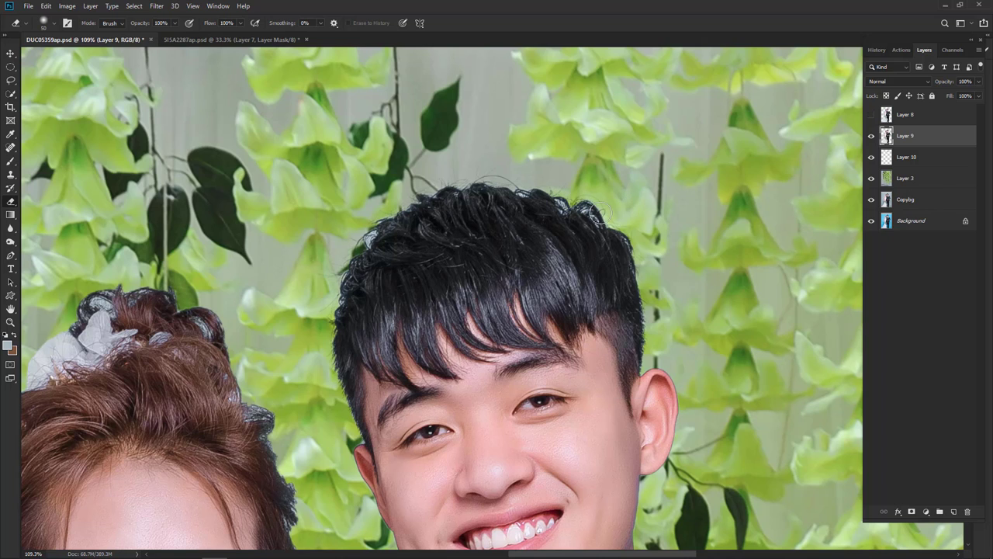
right_click(605, 214)
type("31")
key("Return")
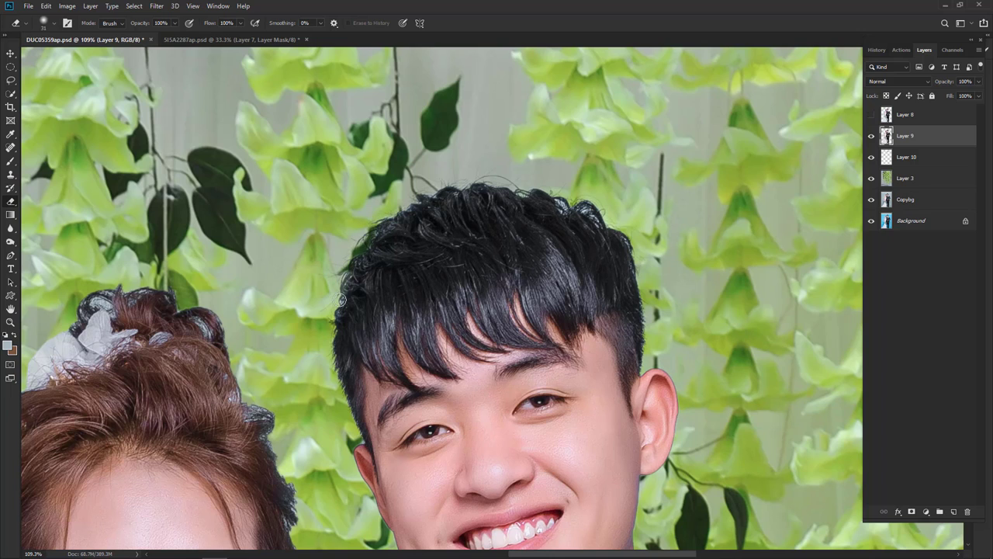
left_click(871, 115)
left_click(871, 115)
key("ctrl+minus")
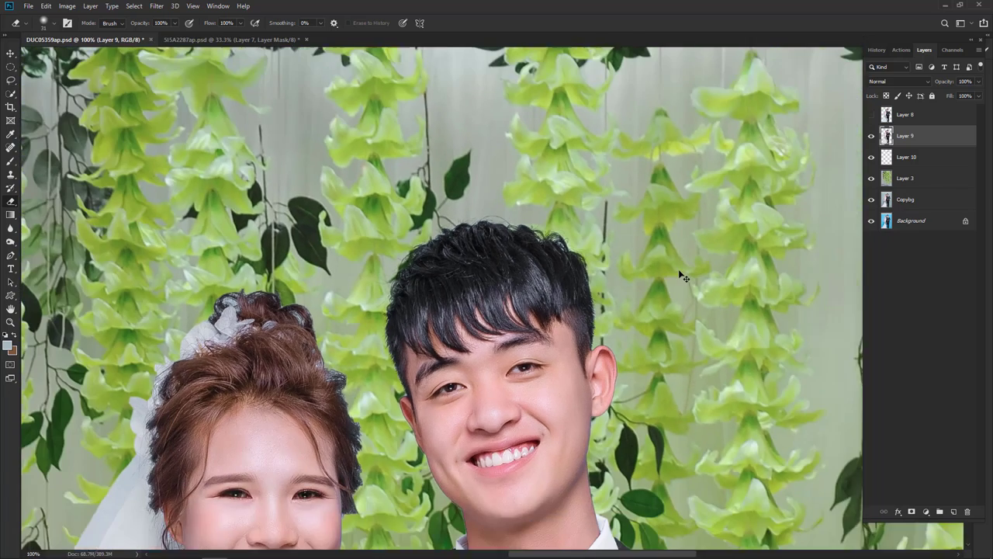
left_click_drag(516, 233, 683, 139)
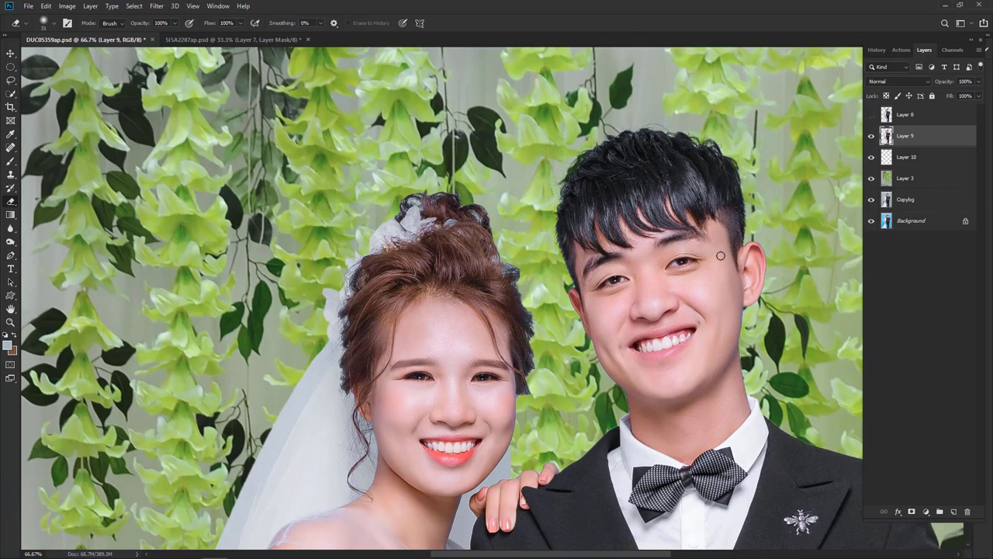
left_click_drag(590, 456, 566, 358)
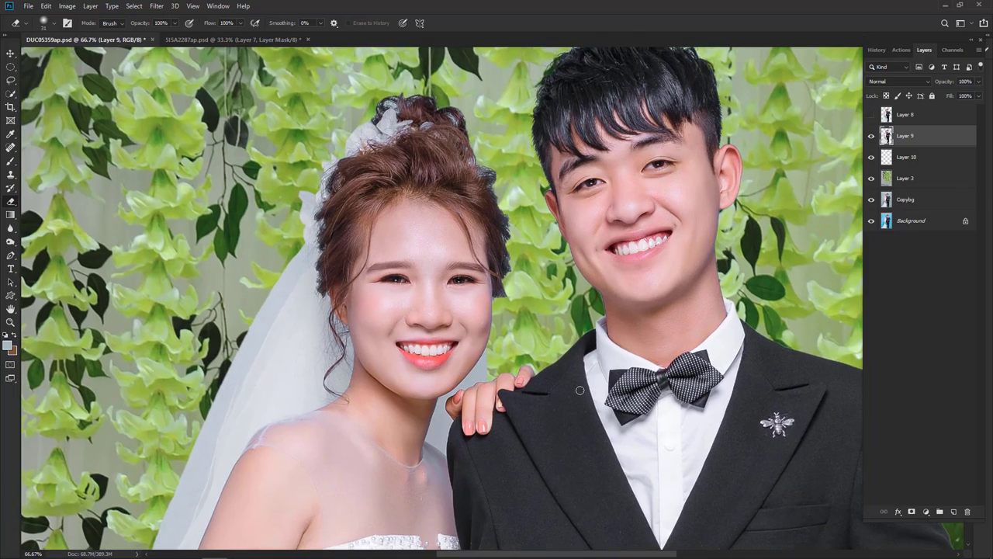
key("ctrl+minus")
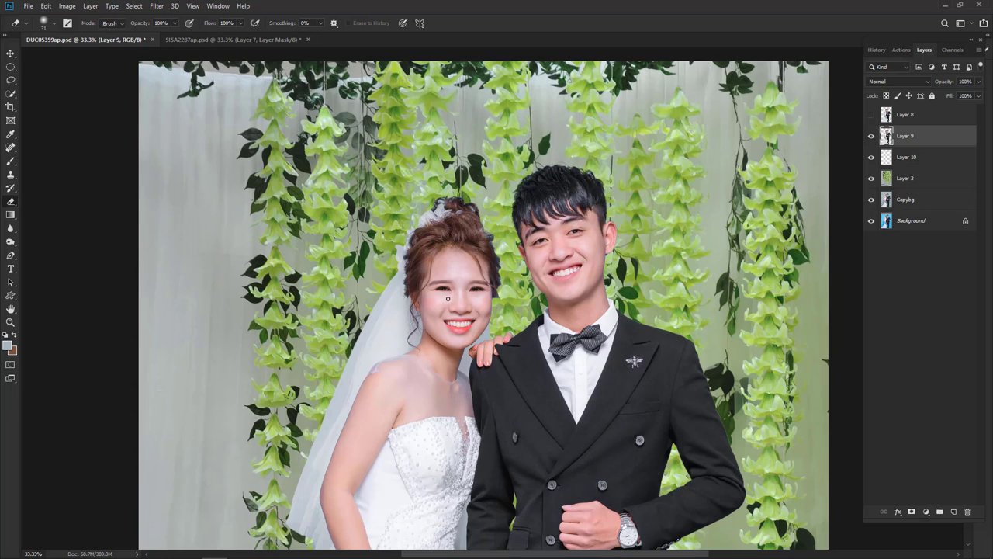
left_click_drag(440, 392, 475, 225)
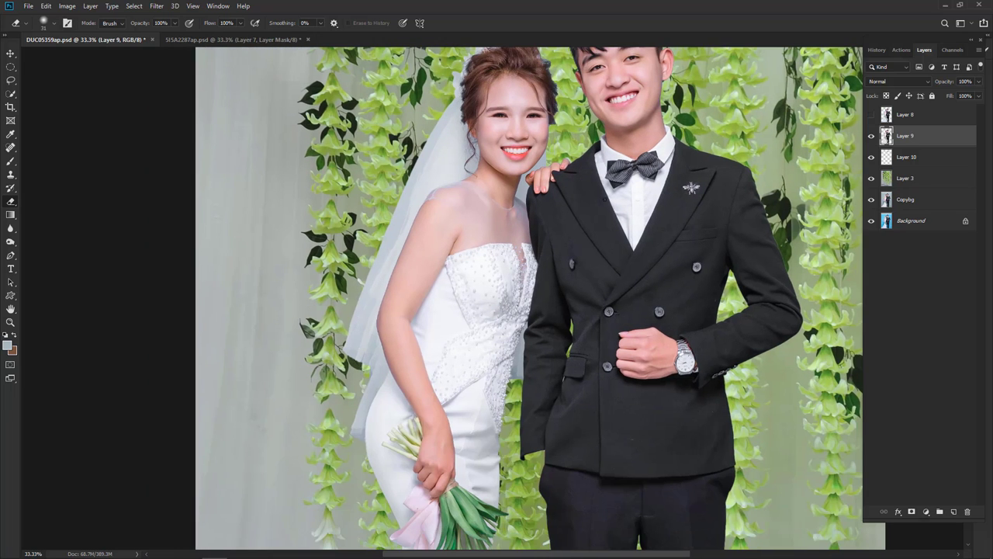
key("ctrl+minus")
key("ctrl+minus")
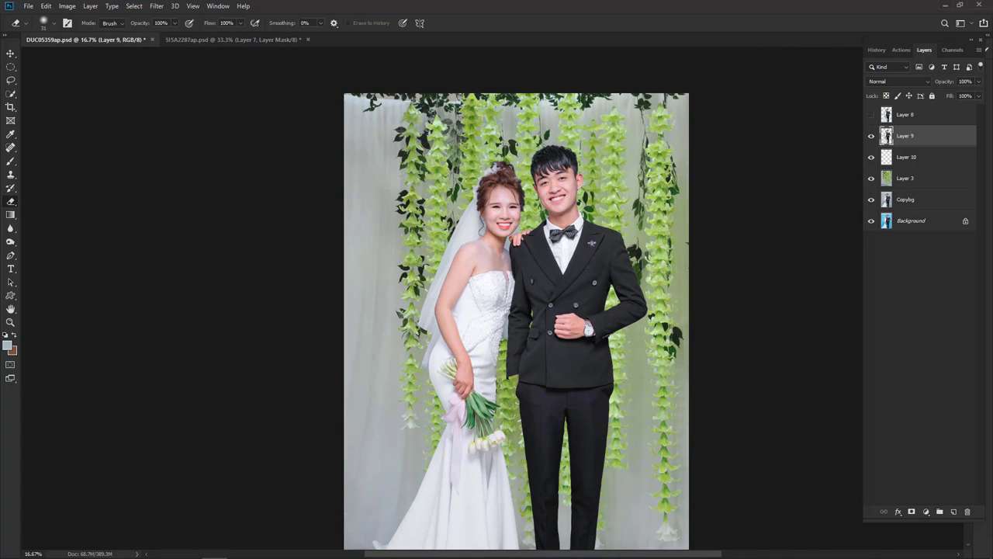
key("ctrl+plus")
key("ctrl+plus")
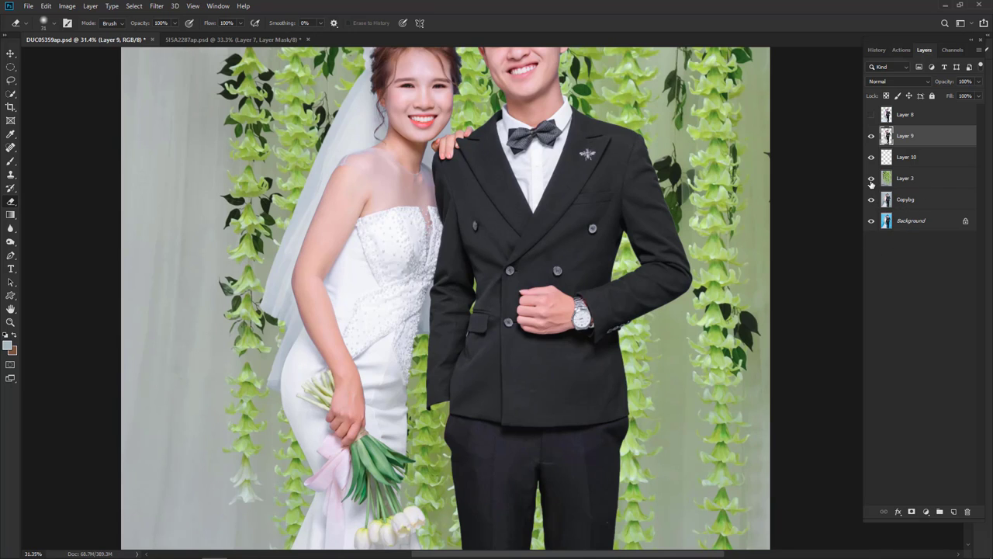
Hide Layer 3, Layer 10, Layer 9 and Copybg, leaving only the Background.
left_click(870, 179)
left_click(871, 157)
left_click(871, 135)
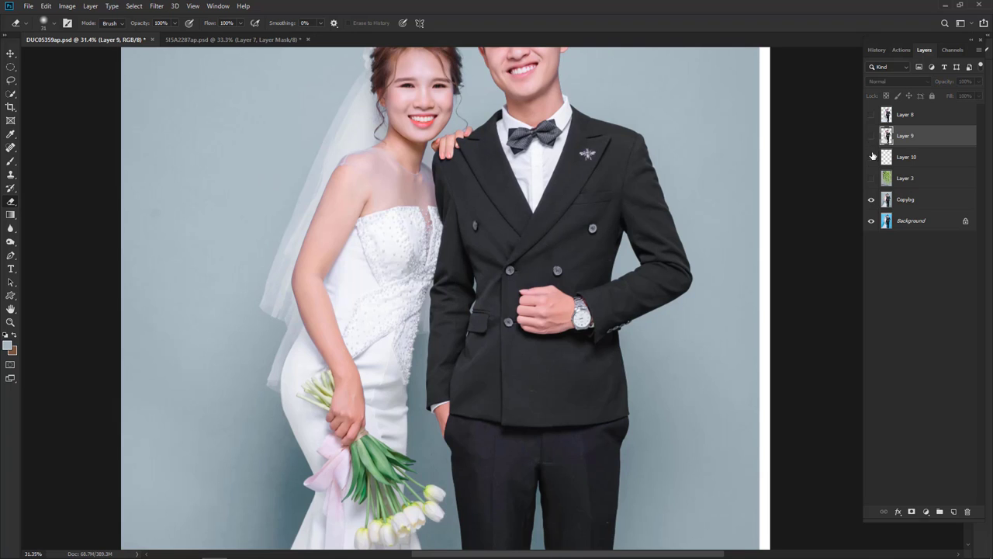
left_click(870, 201)
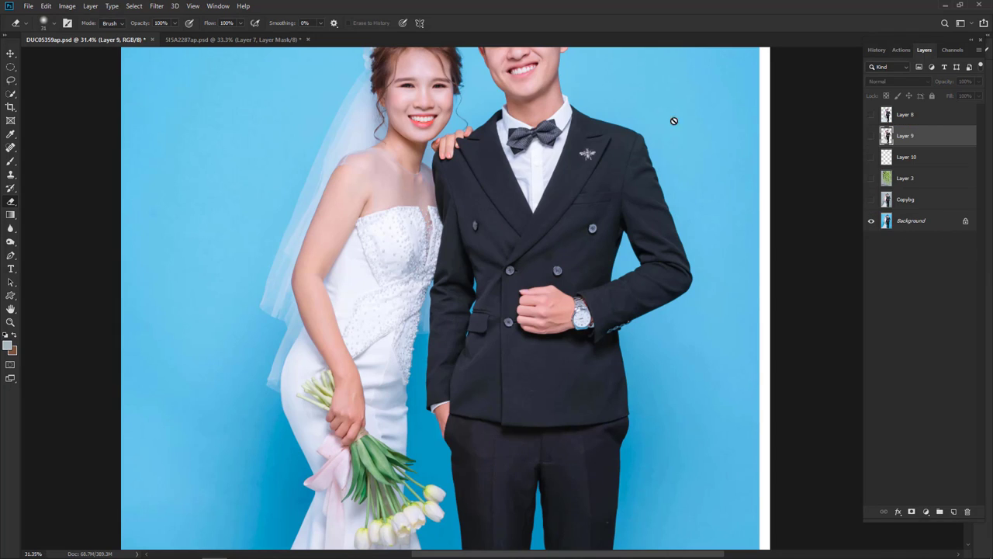
Glance at the 5I5A2287ap.psd photo, return to DUC05359ap.psd and zoom out.
left_click(195, 40)
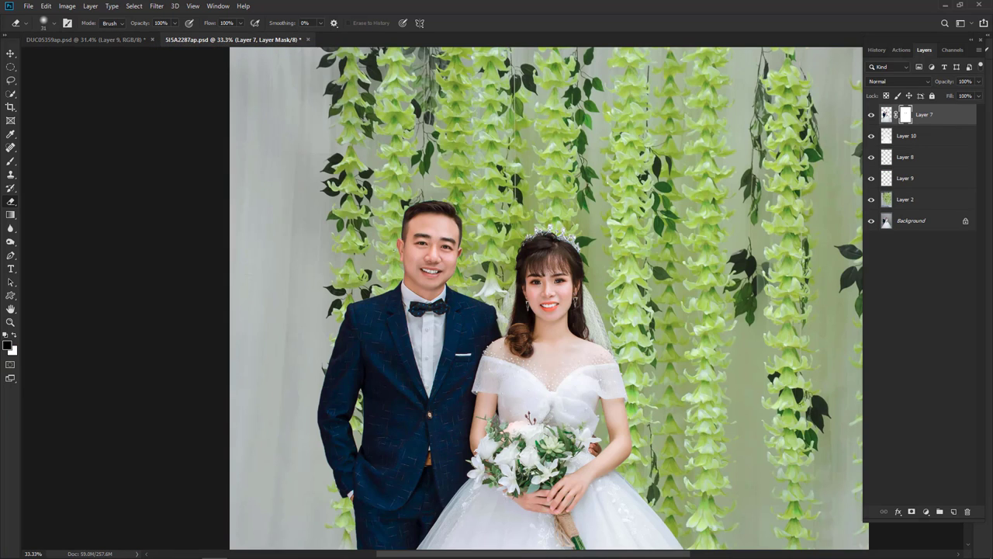
left_click(105, 40)
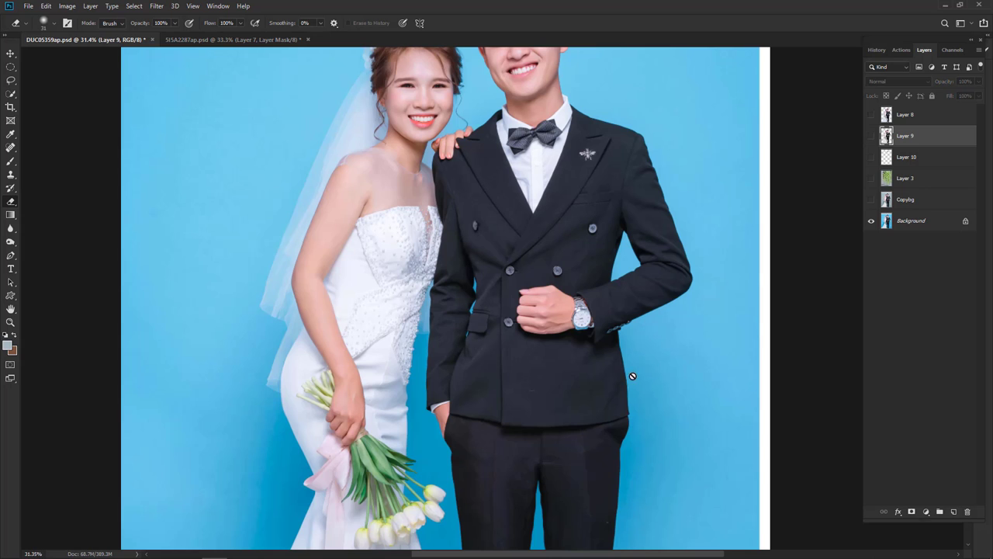
scroll(450, 353, "up", 1)
scroll(636, 380, "down", 2)
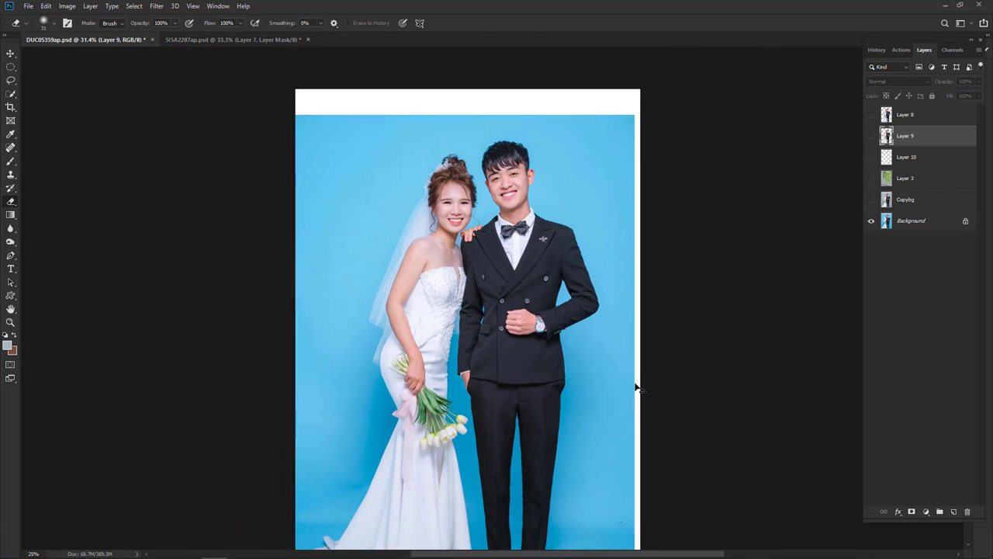
scroll(637, 388, "down", 1)
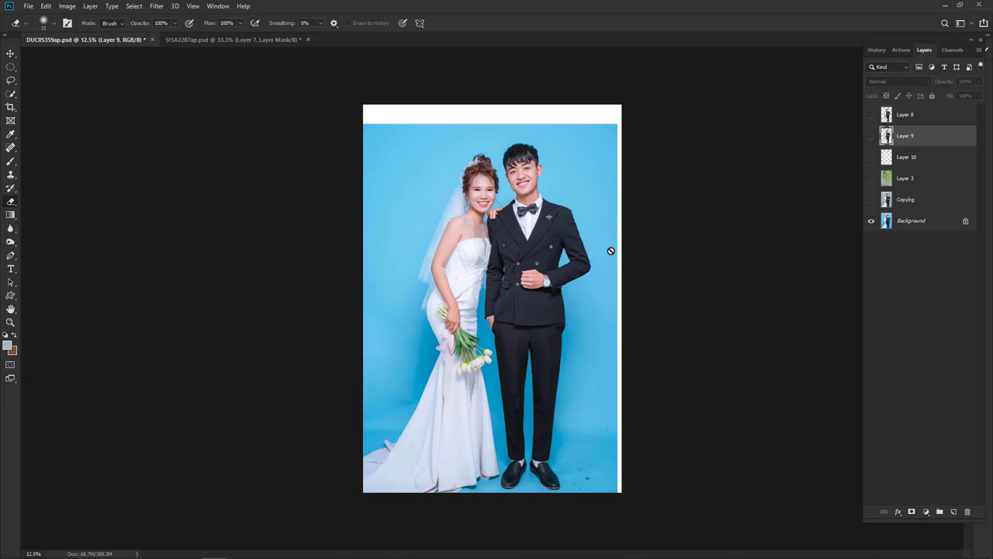
Switch to 5I5A2287ap.psd and fit the whole image in the window.
left_click(257, 40)
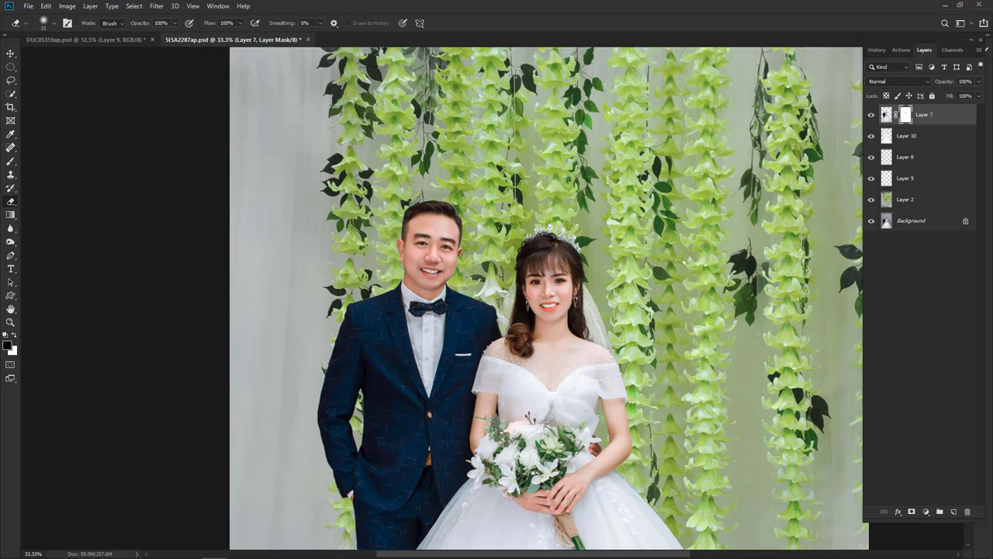
key("ctrl+0")
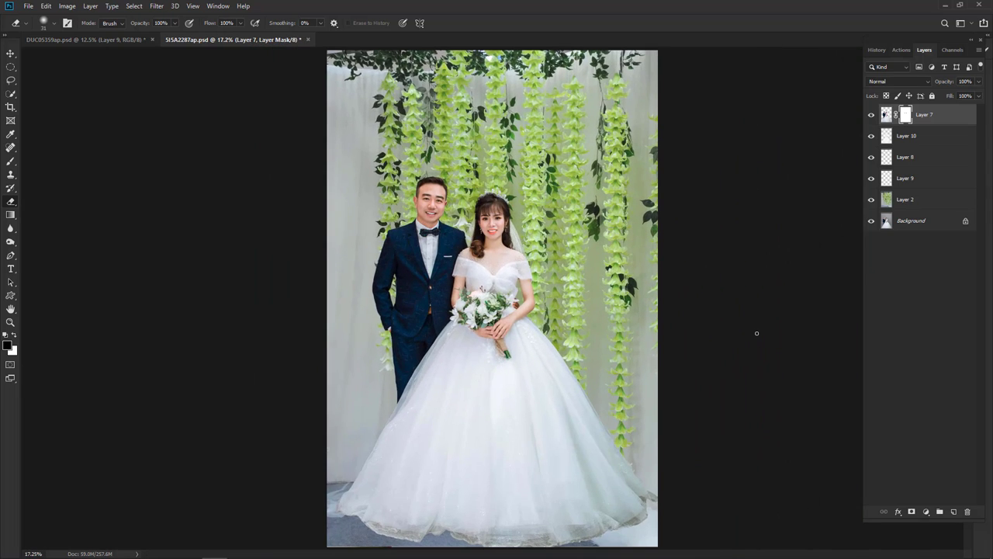
key("ctrl+plus")
key("ctrl+minus")
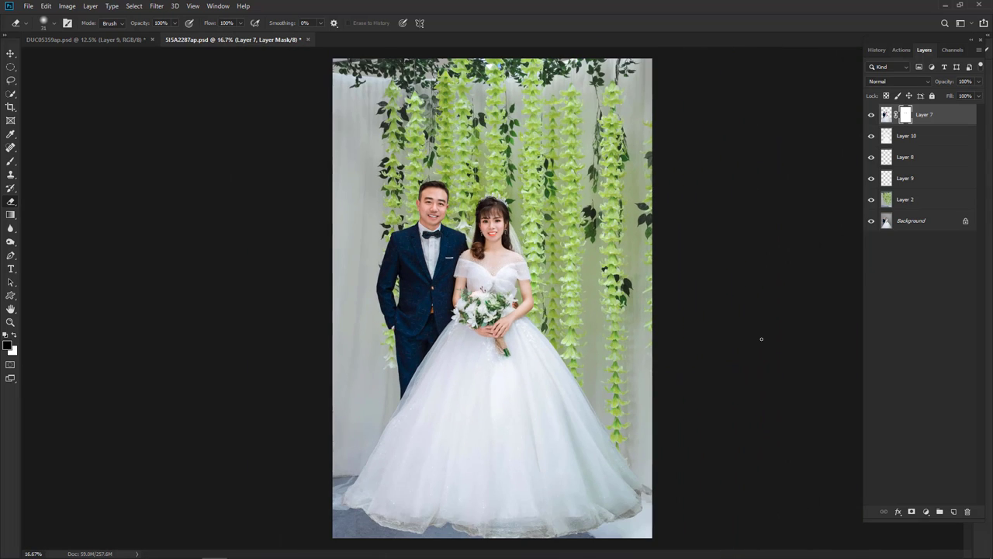